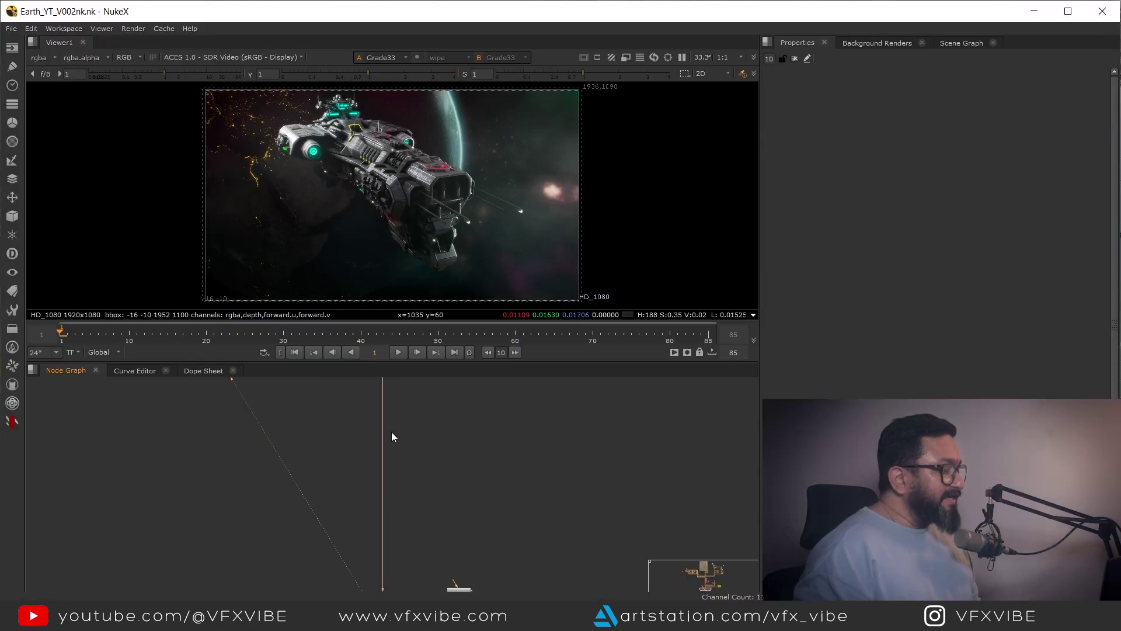
# Examine the node graph's layout around the Glow and Diffusion, Lens Dirt and Gas Layer groups and the branches above them
pyautogui.scroll(-1, 399, 458)
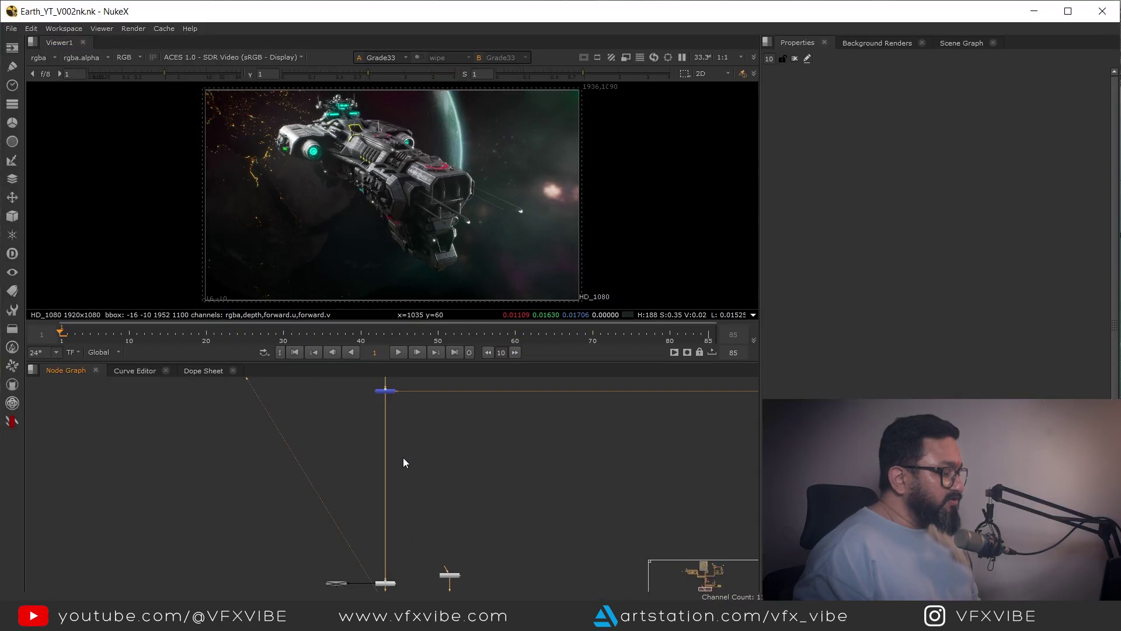
pyautogui.moveTo(403, 457); pyautogui.dragTo(403, 516, button='middle')
pyautogui.click(387, 449)
pyautogui.scroll(-3, 395, 474)
pyautogui.moveTo(408, 397); pyautogui.dragTo(409, 549, button='middle')
pyautogui.scroll(6, 397, 456)
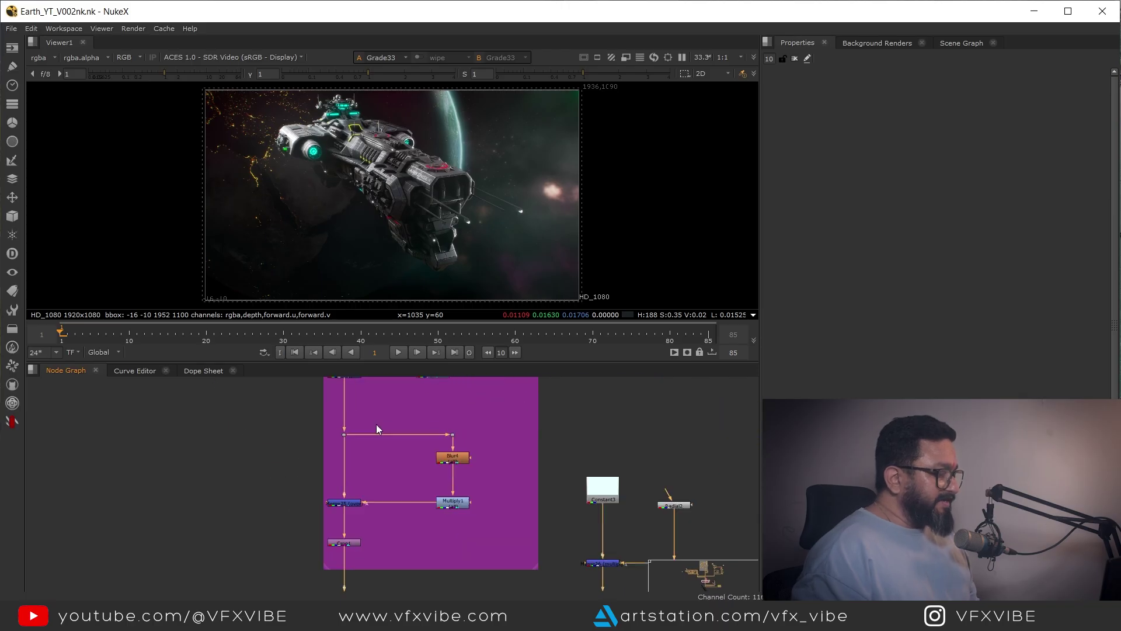
pyautogui.moveTo(376, 514); pyautogui.dragTo(223, 401, button='middle')
pyautogui.moveTo(582, 527); pyautogui.dragTo(329, 499, button='middle')
pyautogui.scroll(-4, 375, 491)
pyautogui.moveTo(493, 488); pyautogui.dragTo(663, 460, button='middle')
pyautogui.scroll(2, 325, 486)
pyautogui.scroll(-5, 499, 461)
pyautogui.moveTo(455, 509); pyautogui.dragTo(403, 462, button='middle')
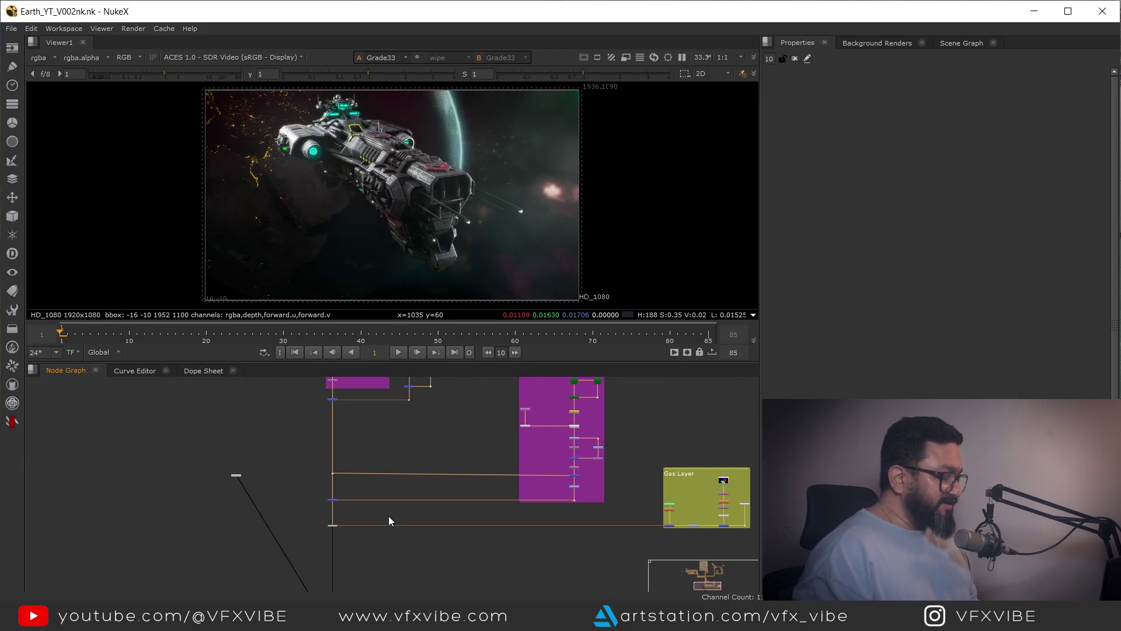
pyautogui.moveTo(426, 387); pyautogui.dragTo(423, 508, button='middle')
pyautogui.moveTo(430, 462); pyautogui.dragTo(425, 543, button='middle')
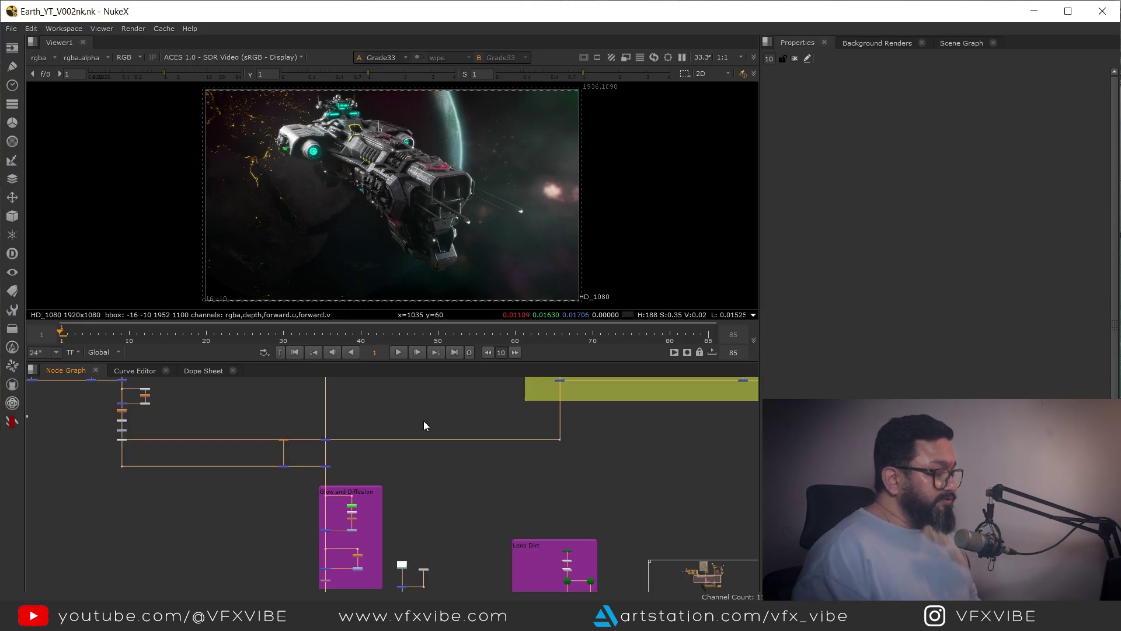
pyautogui.moveTo(424, 425); pyautogui.dragTo(407, 524, button='middle')
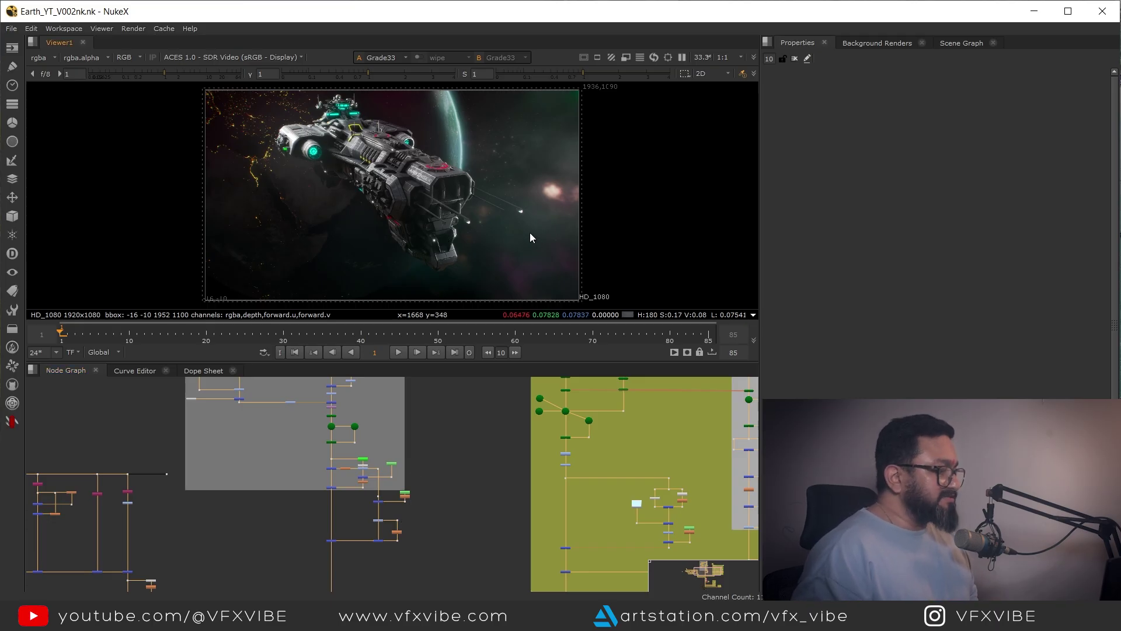
# Inspect the bright nebula spot up close and view the output of the merge just below the grey backdrop
pyautogui.scroll(6, 500, 181)
pyautogui.keyDown('ctrl'); pyautogui.moveTo(553, 134); pyautogui.dragTo(423, 256); pyautogui.keyUp('ctrl')
pyautogui.moveTo(339, 503); pyautogui.dragTo(403, 468, button='middle')
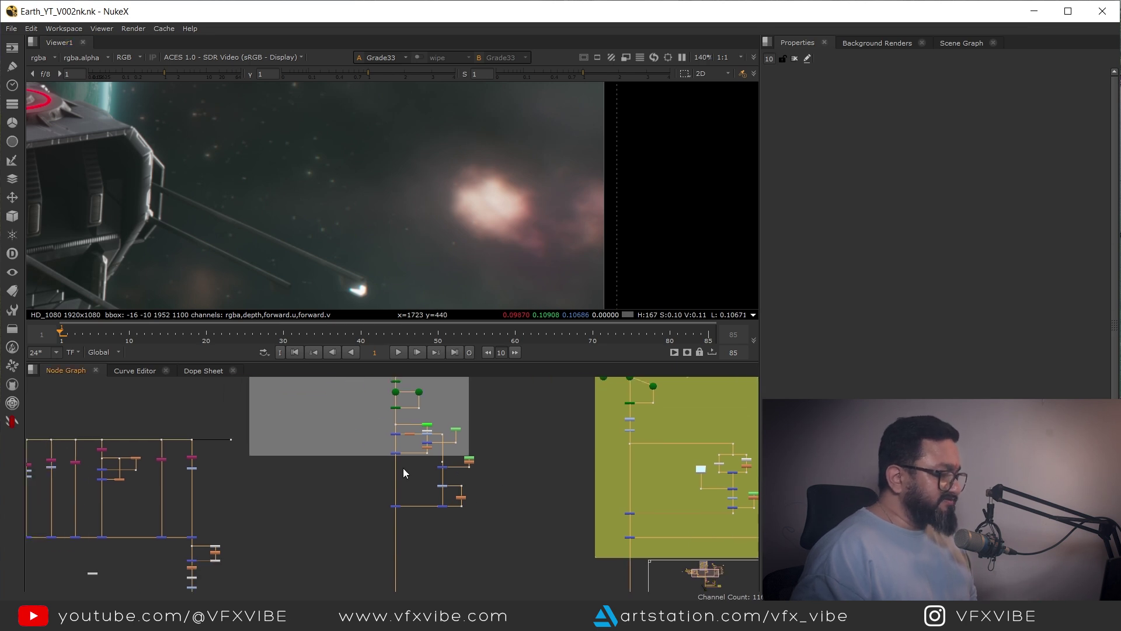
pyautogui.moveTo(413, 494); pyautogui.dragTo(346, 538)
pyautogui.press('1')
pyautogui.scroll(-3, 432, 532)
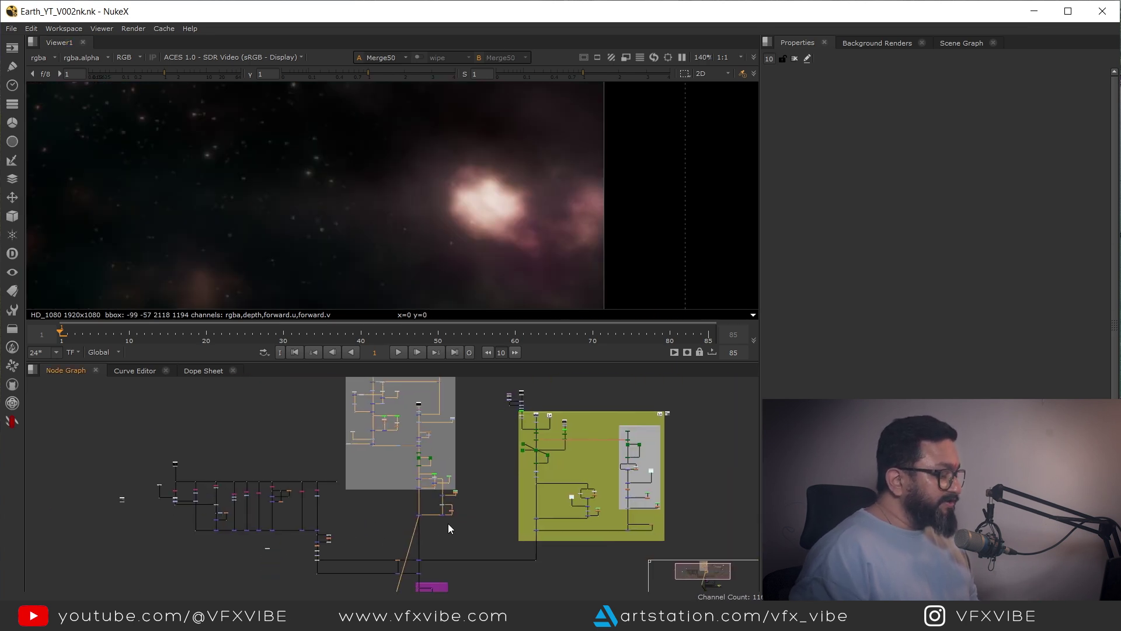
# View the output of Merge8 in the viewer and inspect the bright nebula spot beside the planet
pyautogui.scroll(5, 438, 490)
pyautogui.moveTo(442, 484); pyautogui.dragTo(378, 530)
pyautogui.press('1')
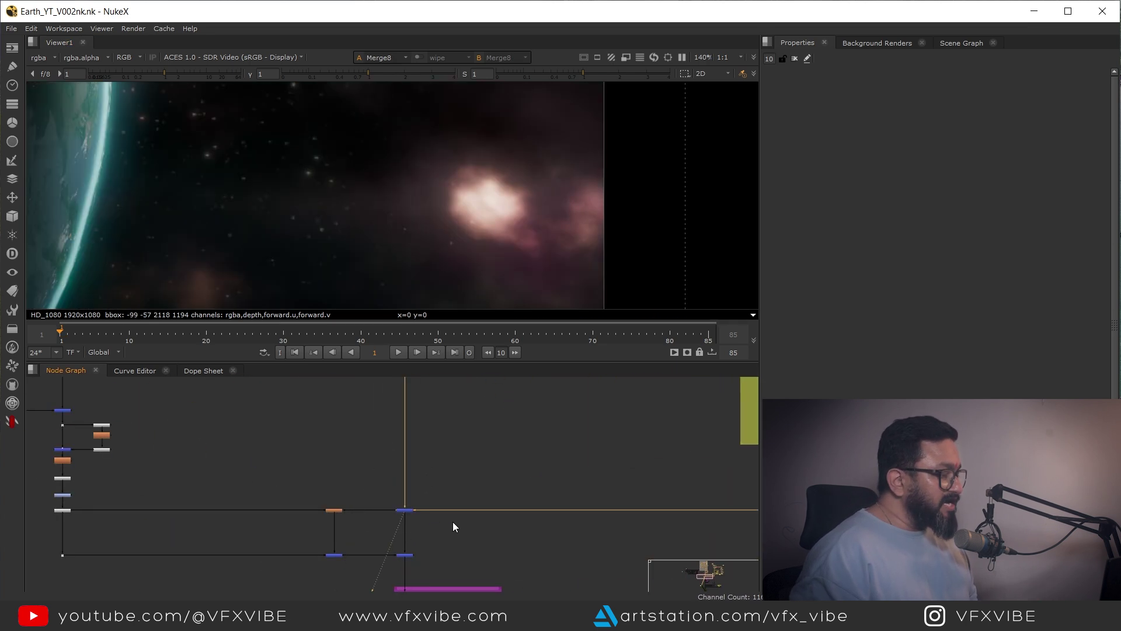
pyautogui.scroll(-4, 363, 204)
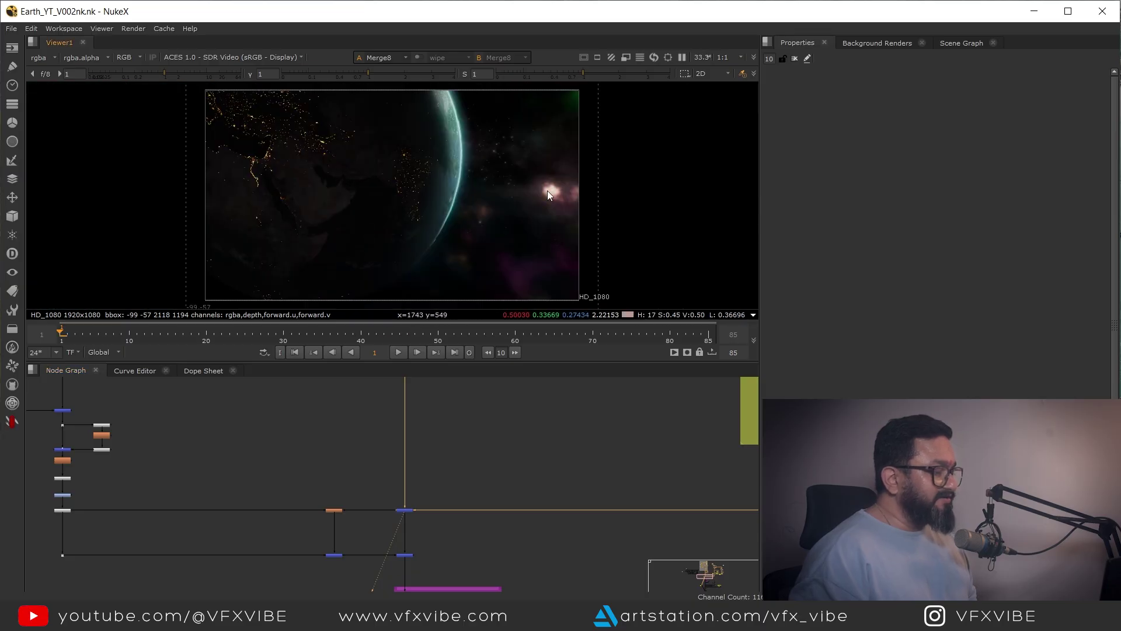
pyautogui.scroll(4, 548, 190)
pyautogui.scroll(-5, 432, 496)
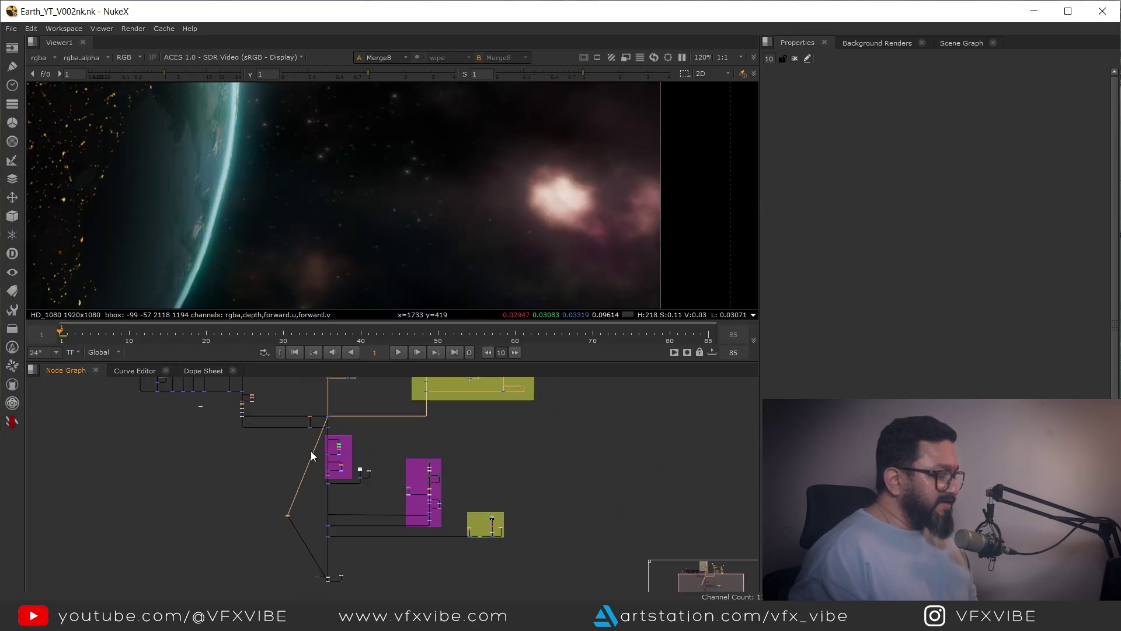
# Compare the outputs of the two merges directly above the Glow and Diffusion group
pyautogui.scroll(5, 316, 438)
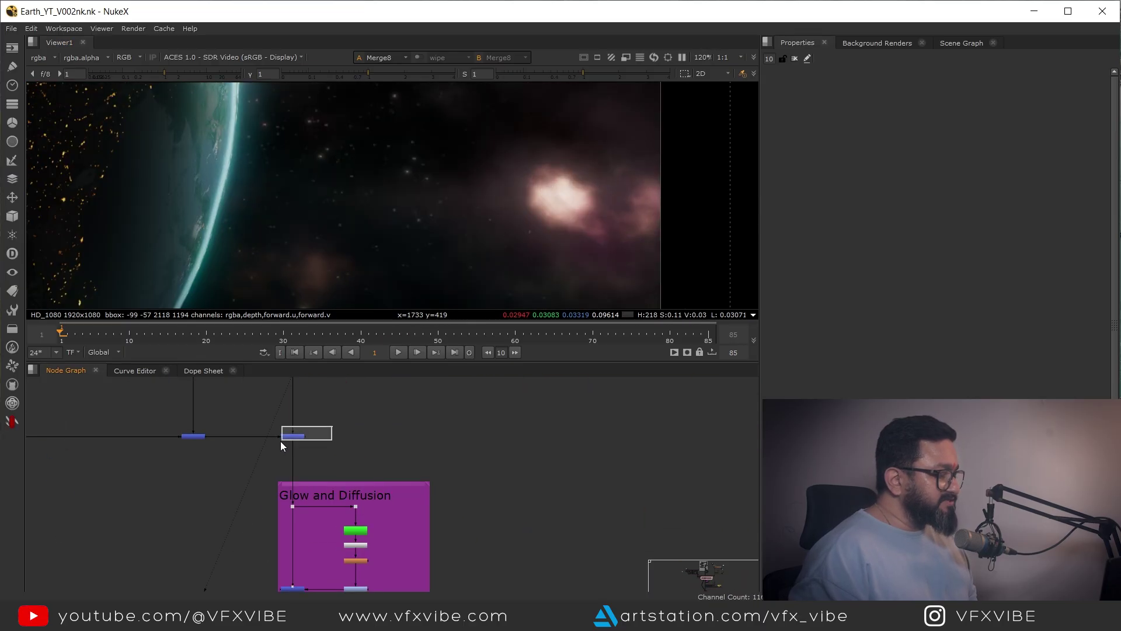
pyautogui.moveTo(281, 441); pyautogui.dragTo(281, 442)
pyautogui.press('1')
pyautogui.moveTo(281, 442); pyautogui.dragTo(327, 543, button='middle')
pyautogui.moveTo(392, 445); pyautogui.dragTo(293, 506)
pyautogui.press('1')
pyautogui.scroll(-4, 403, 446)
pyautogui.moveTo(413, 460); pyautogui.dragTo(393, 438, button='middle')
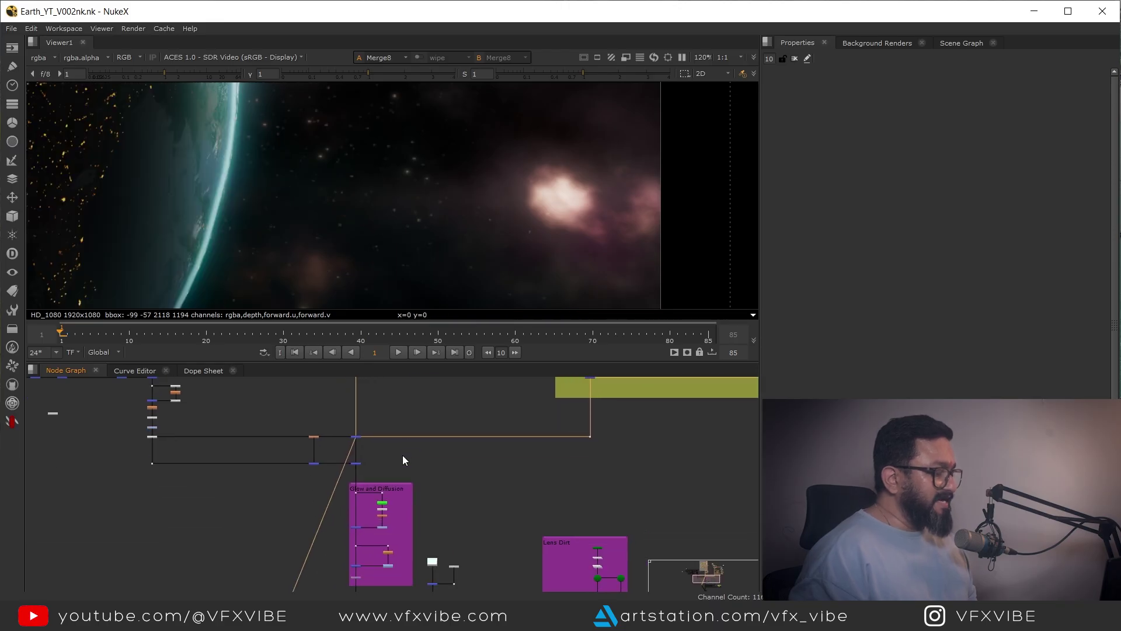
# Add an unconnected Flare node in the empty area beside the main branch of the maximized node graph
pyautogui.scroll(-5, 397, 451)
pyautogui.moveTo(290, 562); pyautogui.dragTo(580, 376)
pyautogui.press('space')
pyautogui.scroll(8, 510, 308)
pyautogui.moveTo(509, 321); pyautogui.dragTo(541, 325, button='middle')
pyautogui.scroll(1, 465, 359)
pyautogui.click(540, 324)
pyautogui.press('Tab')
pyautogui.write('fla')
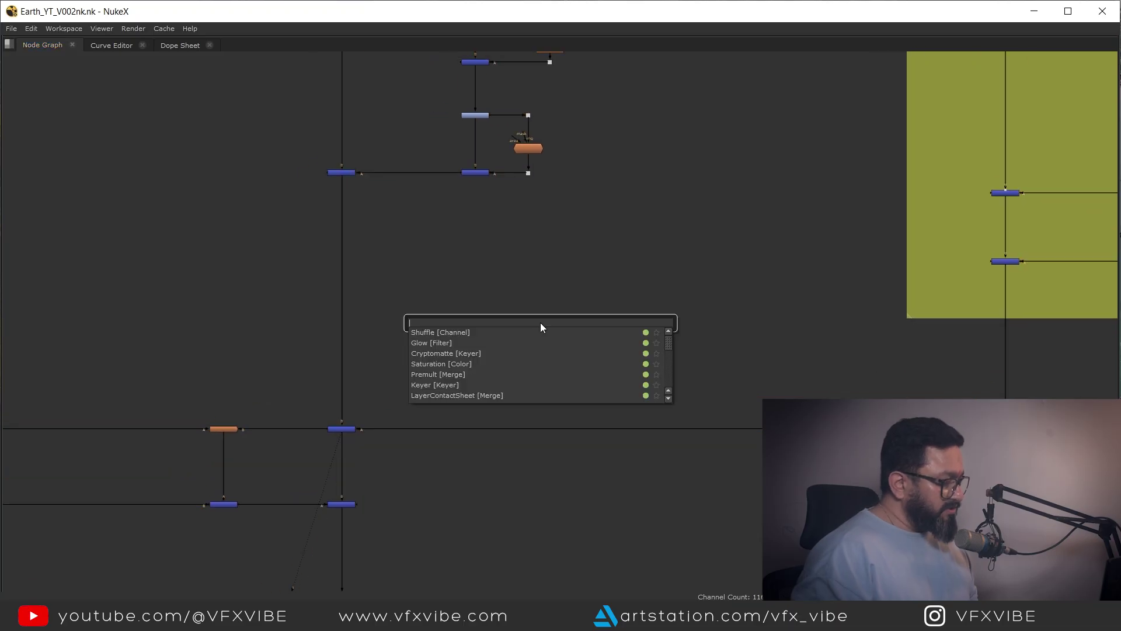
pyautogui.write('re')
pyautogui.press('Return')
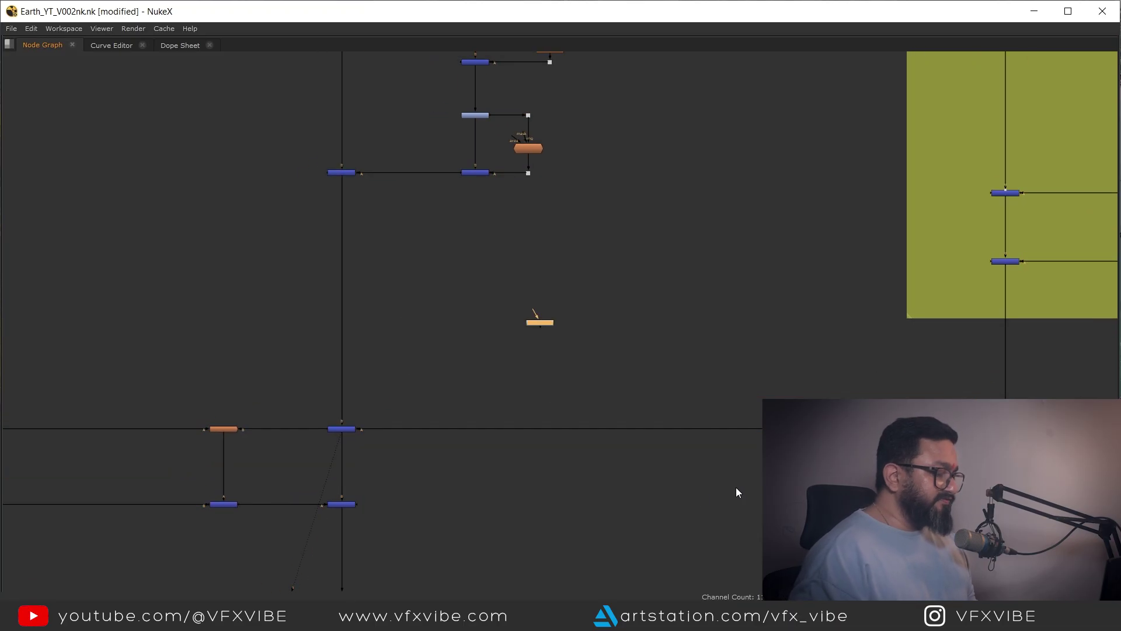
# Switch to the reference board and examine the rainbow ring and horizontal streak flares in the blue space battle image
pyautogui.hotkey('alt', 'Tab')
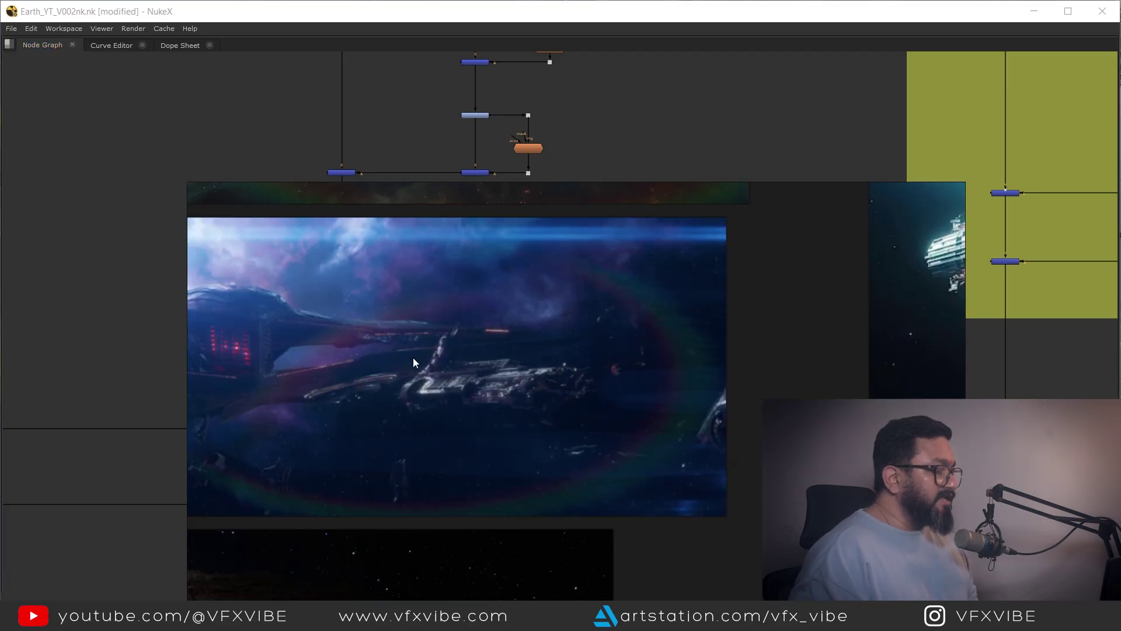
pyautogui.scroll(1, 450, 348)
pyautogui.moveTo(450, 349); pyautogui.dragTo(514, 319, button='middle')
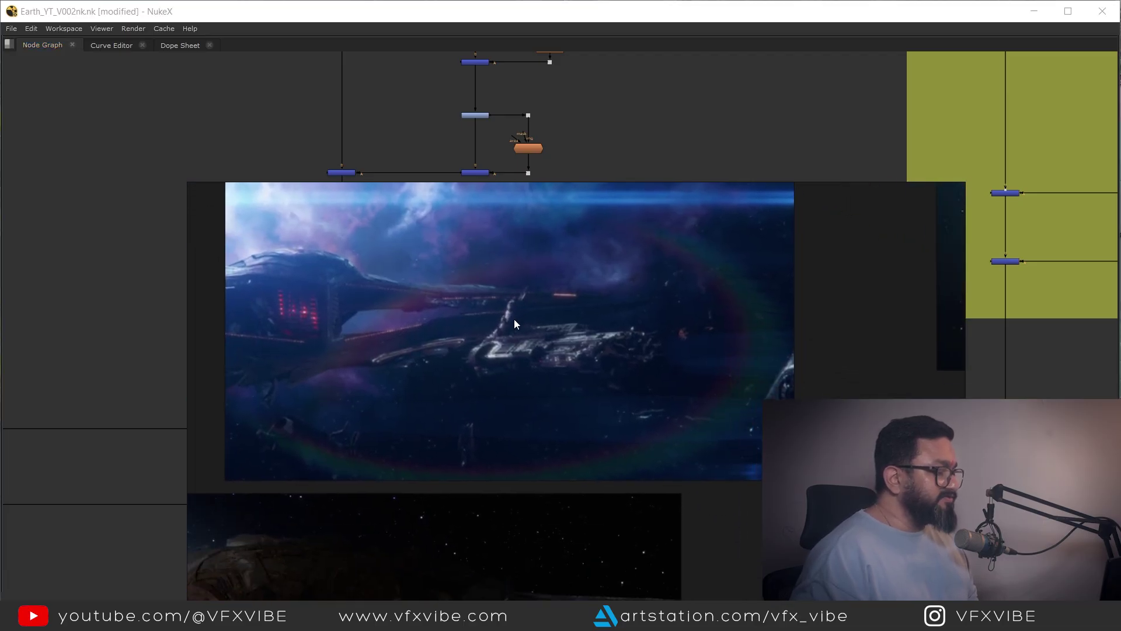
pyautogui.scroll(1, 292, 429)
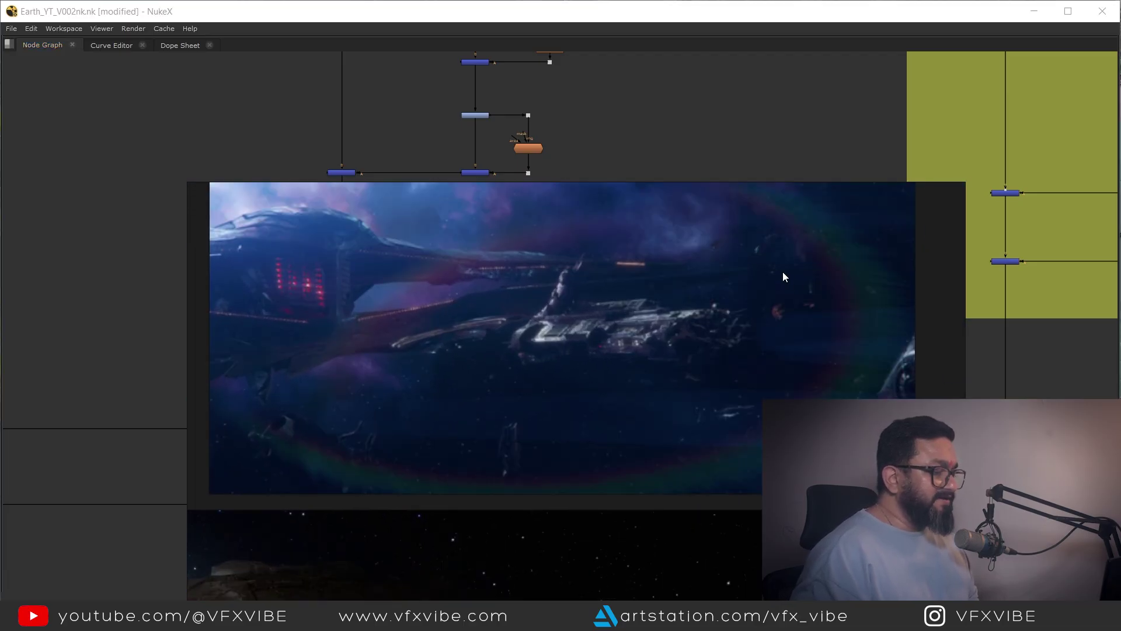
pyautogui.moveTo(783, 272); pyautogui.dragTo(673, 345, button='middle')
pyautogui.scroll(5, 771, 333)
pyautogui.scroll(-4, 655, 365)
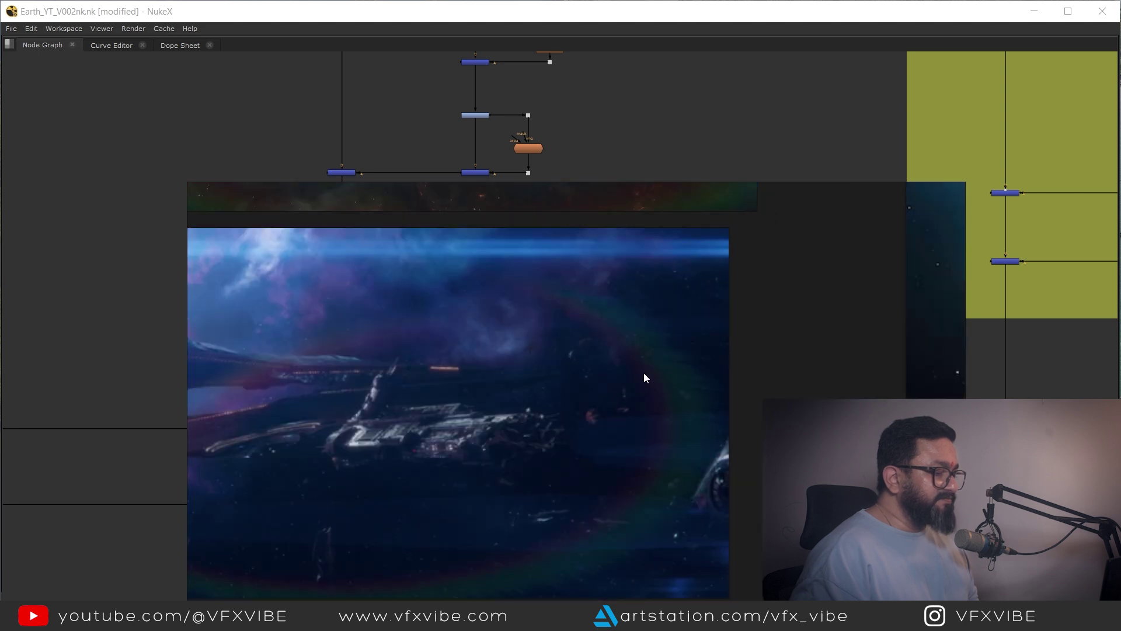
pyautogui.moveTo(234, 327); pyautogui.dragTo(329, 360, button='middle')
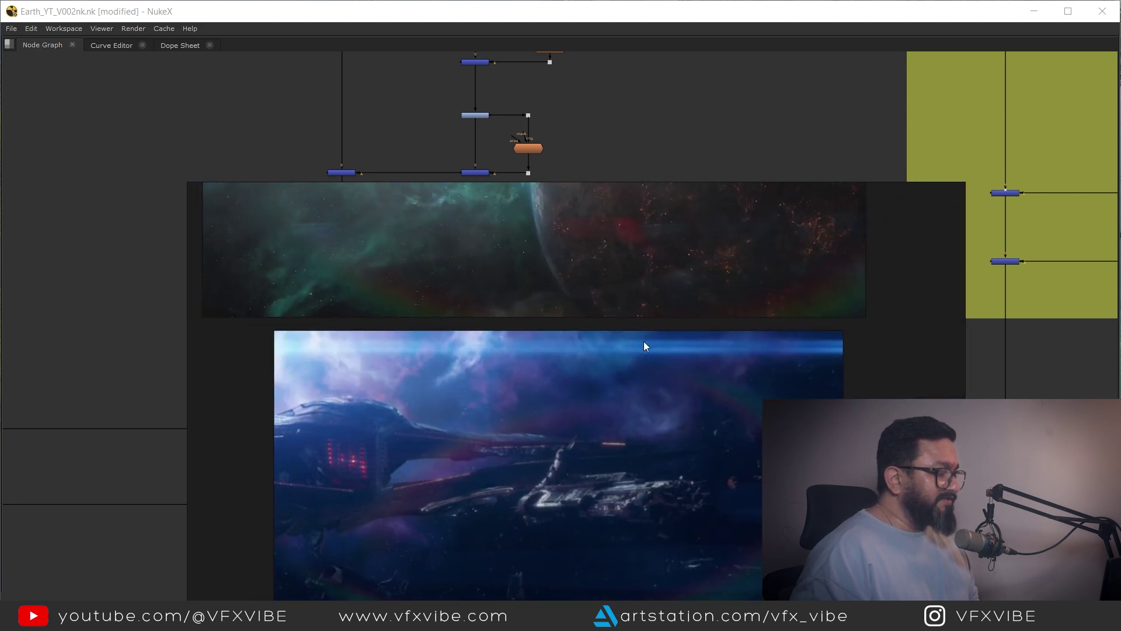
pyautogui.scroll(-3, 563, 366)
pyautogui.moveTo(576, 452); pyautogui.dragTo(490, 369, button='middle')
pyautogui.scroll(4, 525, 385)
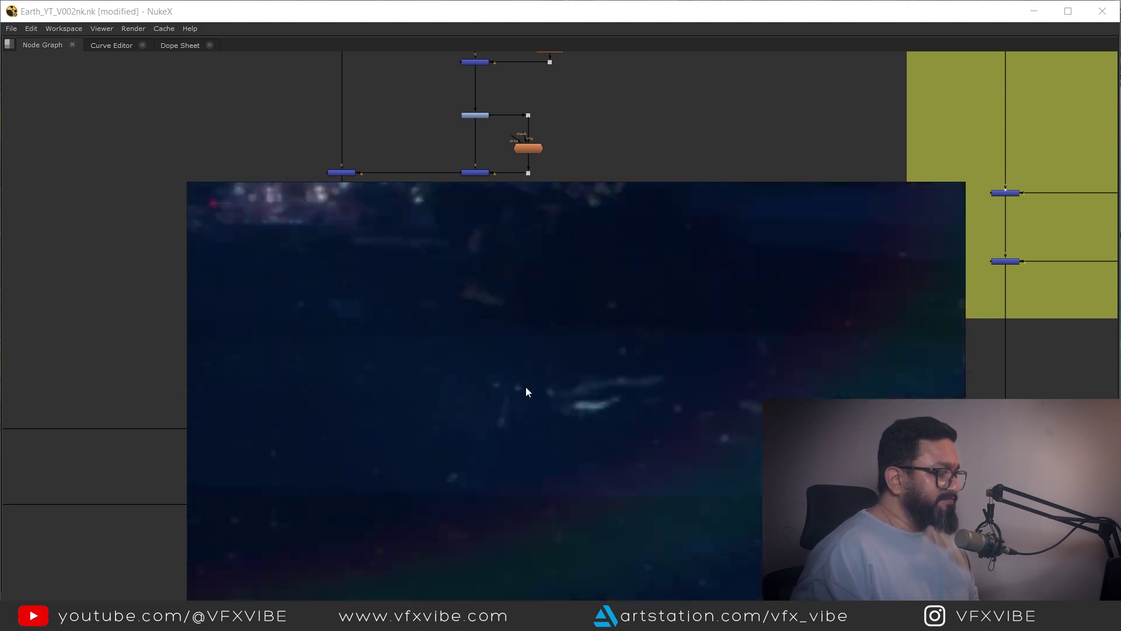
pyautogui.scroll(-2, 643, 395)
pyautogui.moveTo(354, 414); pyautogui.dragTo(707, 387, button='middle')
pyautogui.moveTo(514, 391); pyautogui.dragTo(519, 354, button='middle')
pyautogui.scroll(-5, 457, 454)
pyautogui.scroll(4, 752, 434)
# Examine the bright light and its horizontal streak flare in the reference image of the burning ship above the planet
pyautogui.moveTo(752, 433); pyautogui.dragTo(594, 415, button='middle')
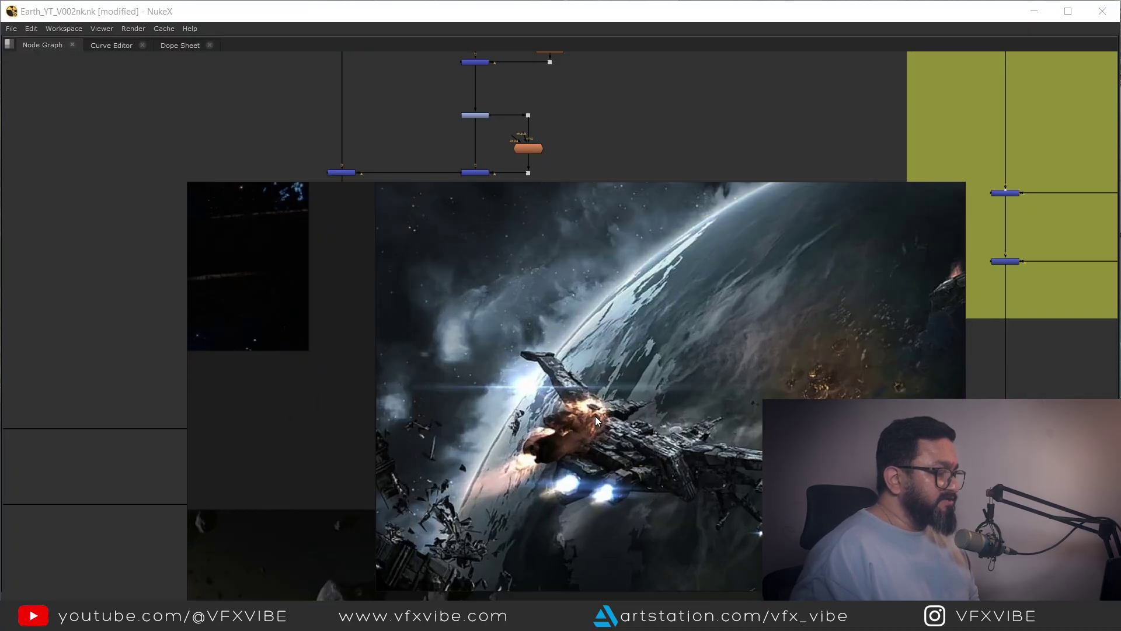
pyautogui.scroll(5, 575, 406)
pyautogui.moveTo(400, 360); pyautogui.dragTo(482, 395, button='middle')
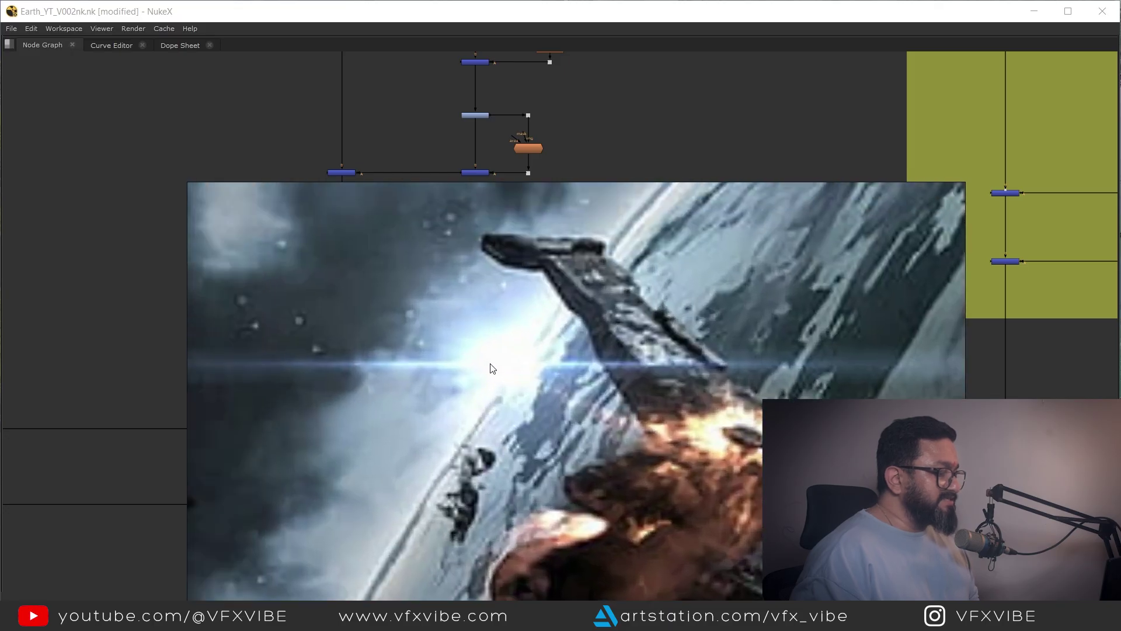
pyautogui.scroll(-3, 503, 374)
pyautogui.scroll(-1, 517, 380)
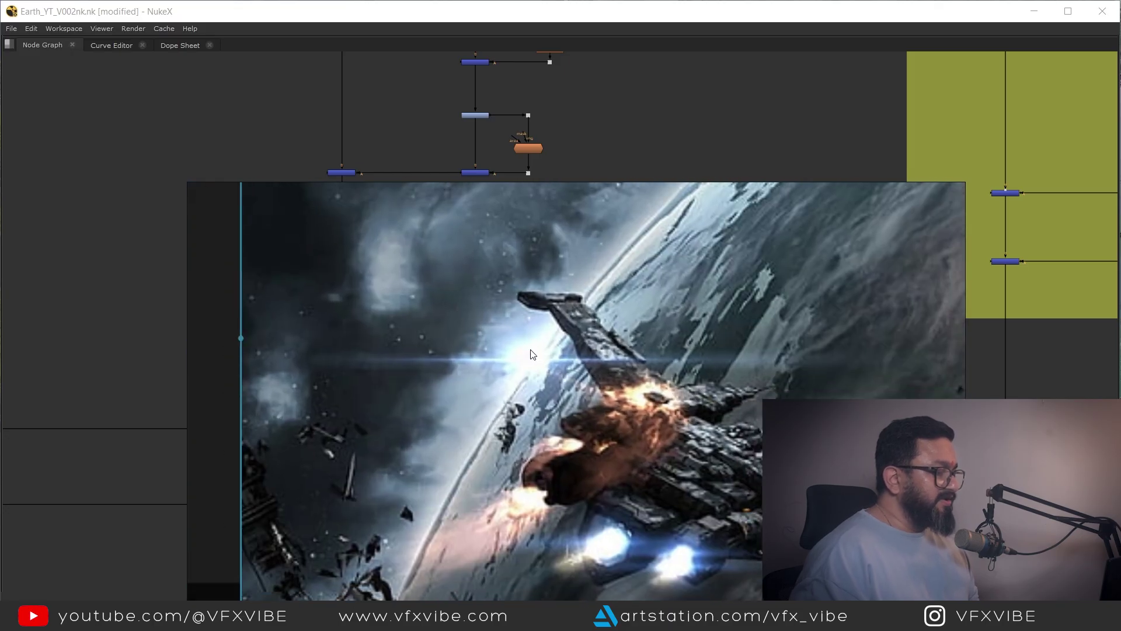
pyautogui.scroll(-2, 434, 381)
pyautogui.scroll(-5, 604, 357)
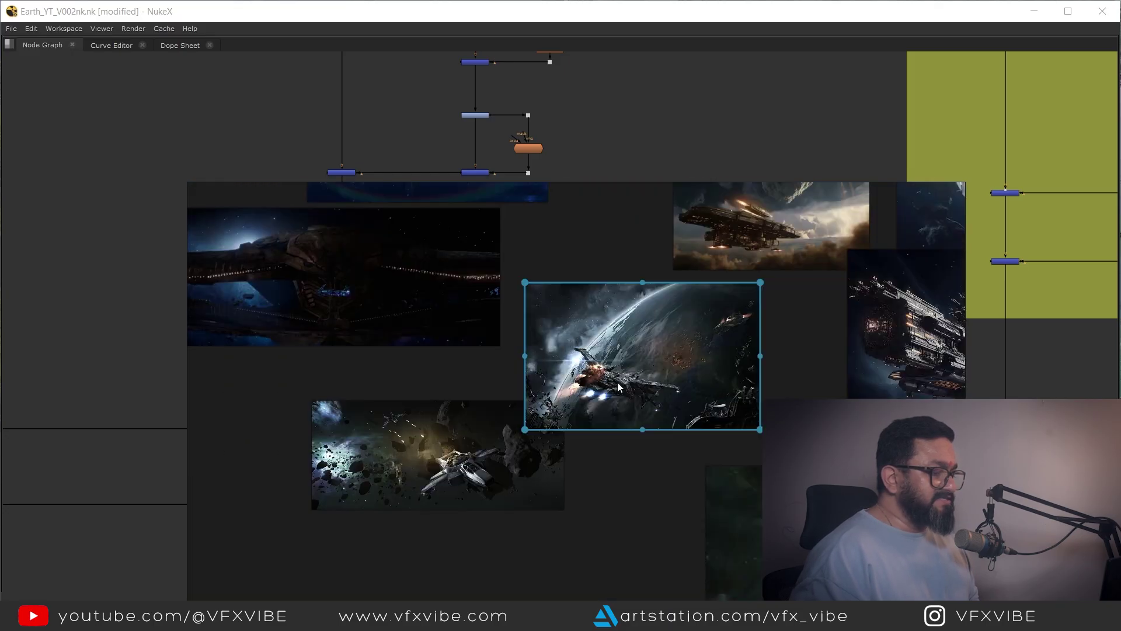
# Survey the other spaceship reference images for lens flares and re-examine the flare beside the burning ship
pyautogui.moveTo(706, 414); pyautogui.dragTo(597, 380, button='middle')
pyautogui.moveTo(697, 384); pyautogui.dragTo(535, 349, button='middle')
pyautogui.moveTo(535, 438); pyautogui.dragTo(548, 278, button='middle')
pyautogui.scroll(-5, 625, 383)
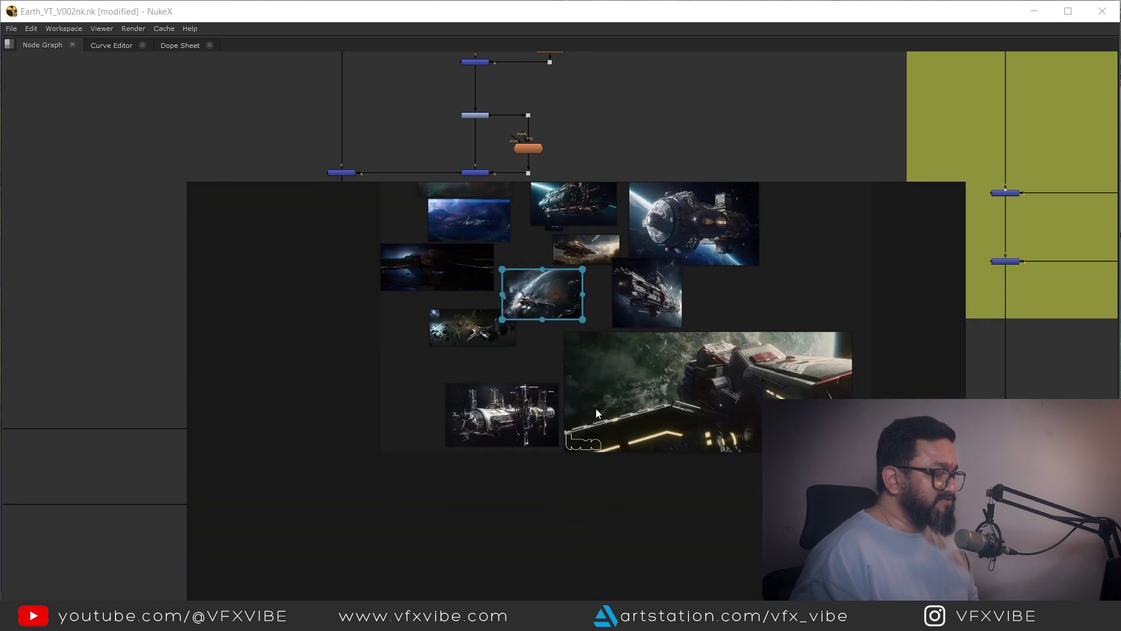
pyautogui.moveTo(550, 415); pyautogui.dragTo(646, 429, button='middle')
pyautogui.scroll(8, 541, 340)
pyautogui.moveTo(561, 323); pyautogui.dragTo(549, 440, button='middle')
pyautogui.scroll(-4, 547, 440)
pyautogui.moveTo(531, 372); pyautogui.dragTo(546, 528, button='middle')
pyautogui.moveTo(507, 418); pyautogui.dragTo(514, 496, button='middle')
pyautogui.moveTo(608, 385); pyautogui.dragTo(476, 442, button='middle')
pyautogui.scroll(4, 505, 417)
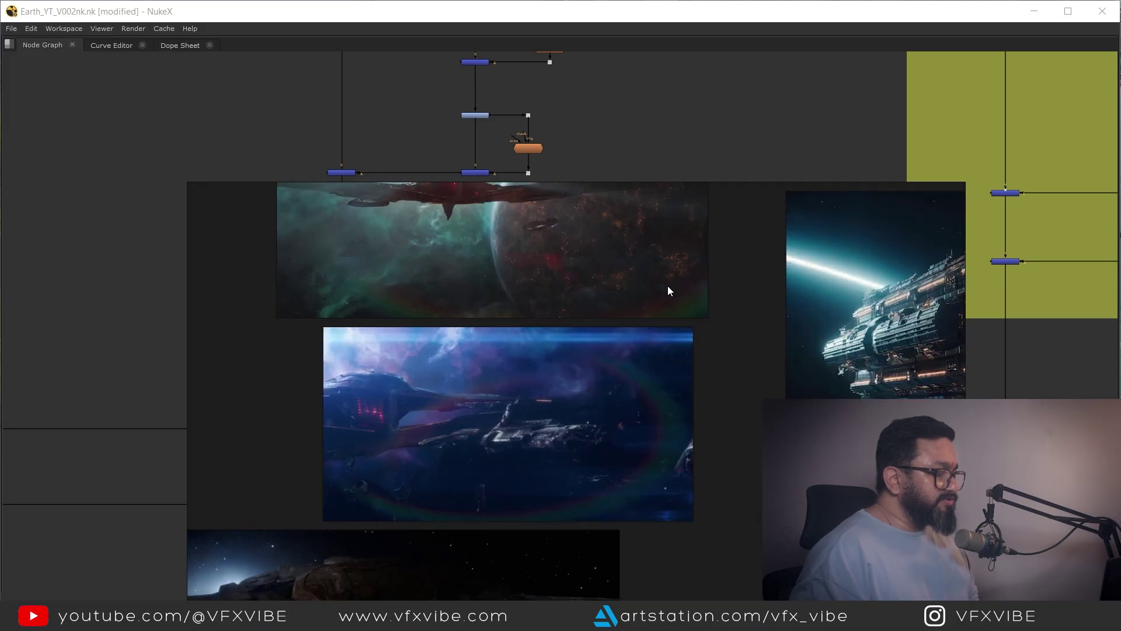
pyautogui.moveTo(822, 384); pyautogui.dragTo(436, 228, button='middle')
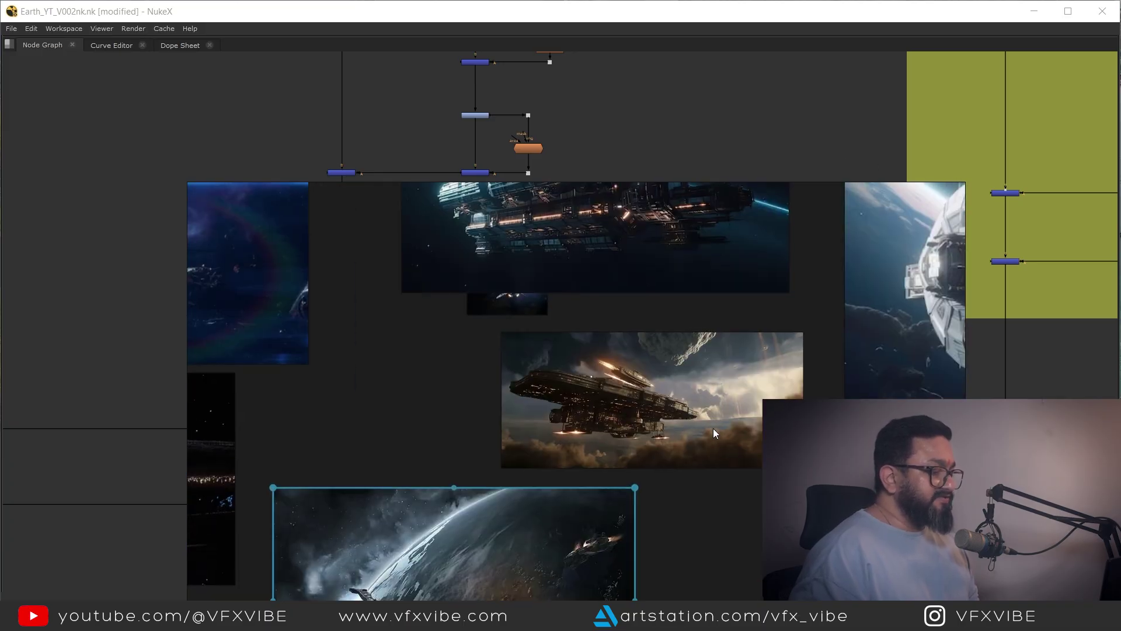
pyautogui.moveTo(713, 429); pyautogui.dragTo(606, 282, button='middle')
pyautogui.moveTo(241, 463); pyautogui.dragTo(581, 367, button='middle')
pyautogui.scroll(5, 582, 367)
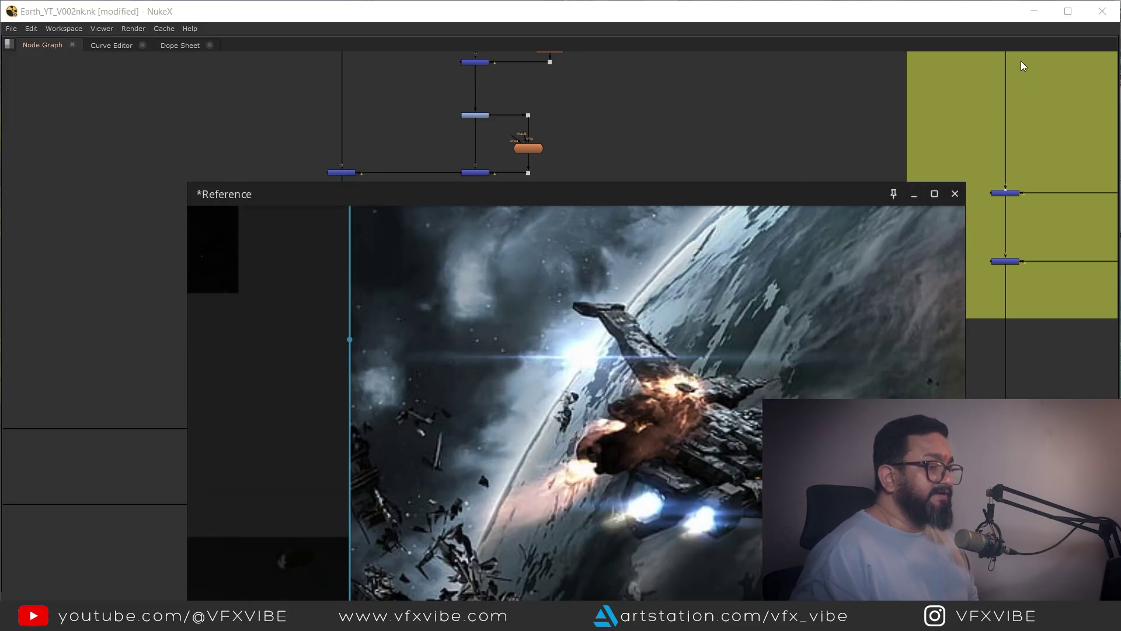
# Minimize the reference board, view the new Flare node's output and restore the full workspace layout
pyautogui.click(914, 194)
pyautogui.scroll(5, 546, 346)
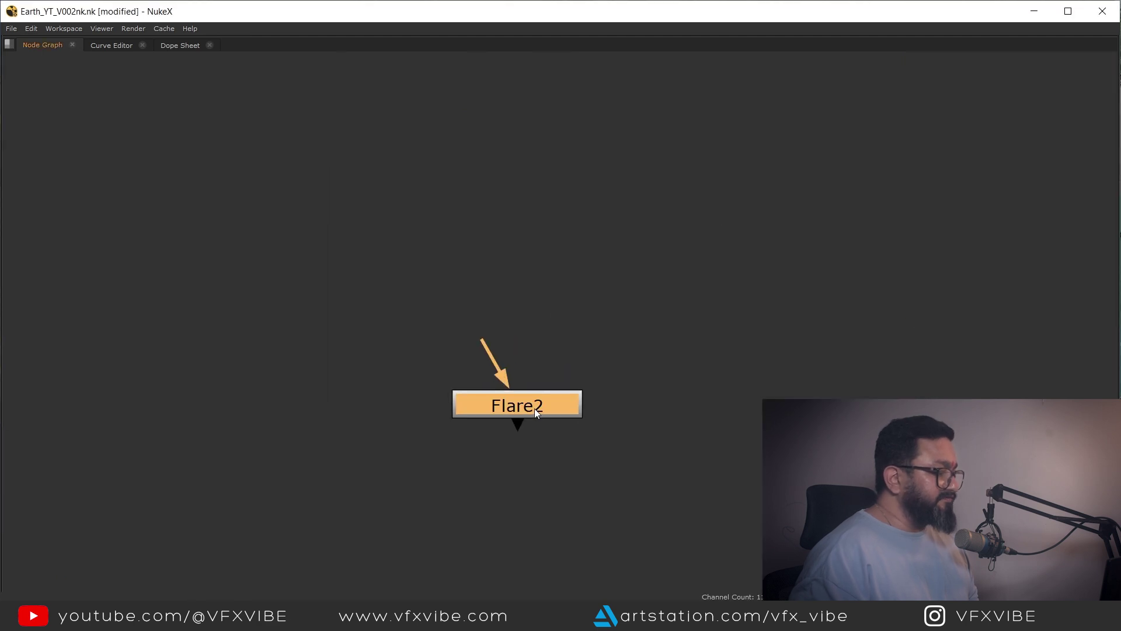
pyautogui.press('1')
pyautogui.press('space')
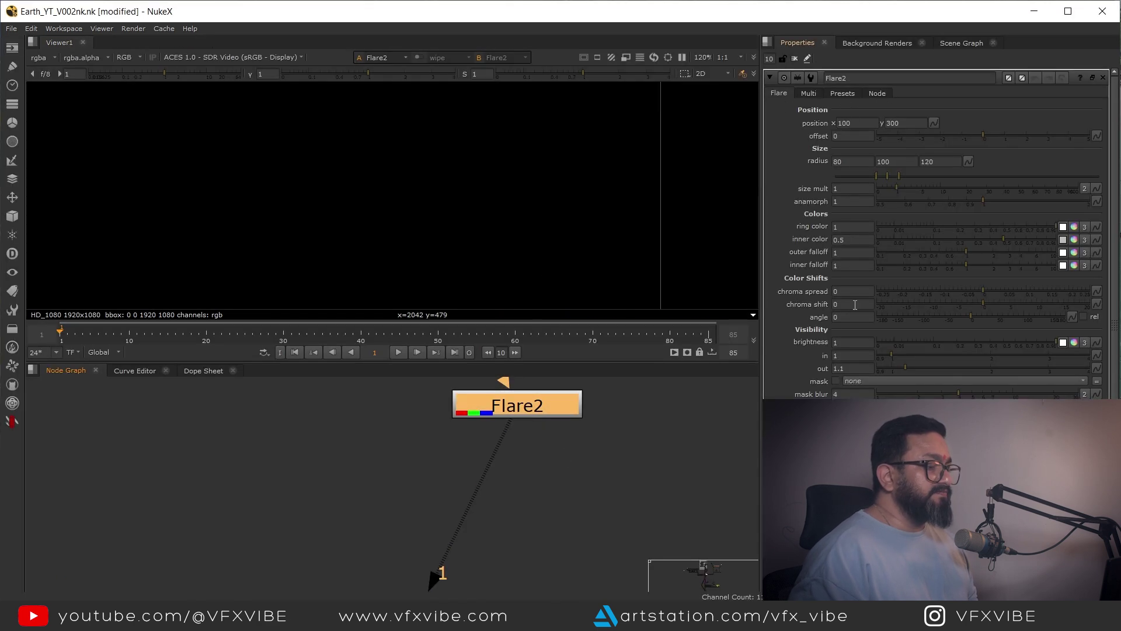
# Apply the ManyBright sparkle preset to the Flare node
pyautogui.click(844, 93)
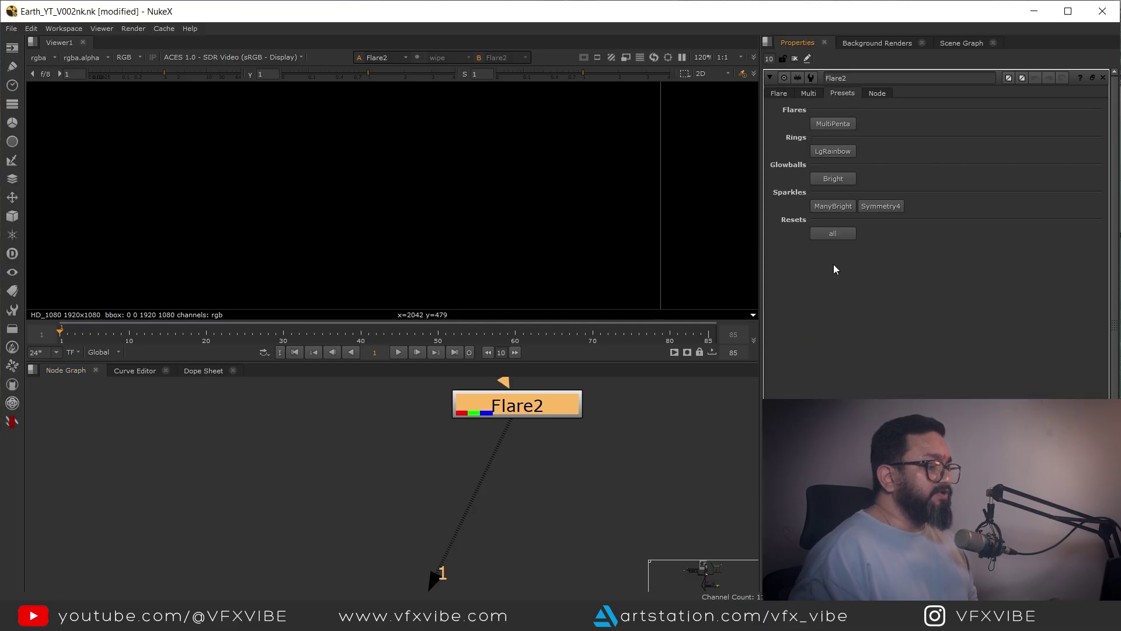
pyautogui.click(838, 206)
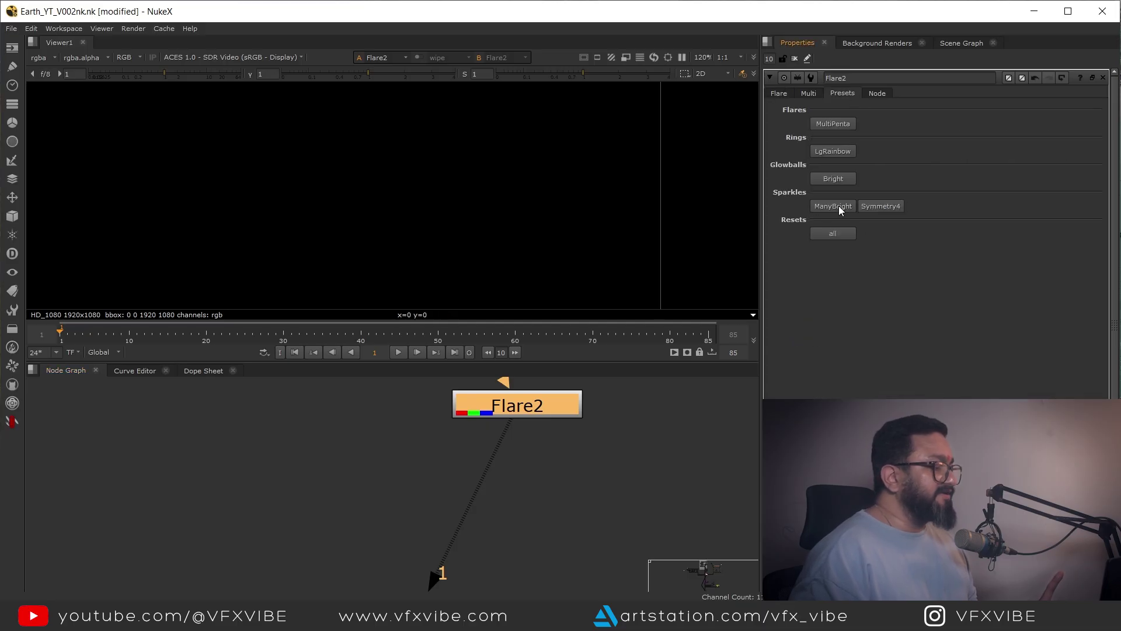
pyautogui.scroll(-3, 472, 209)
pyautogui.scroll(2, 301, 243)
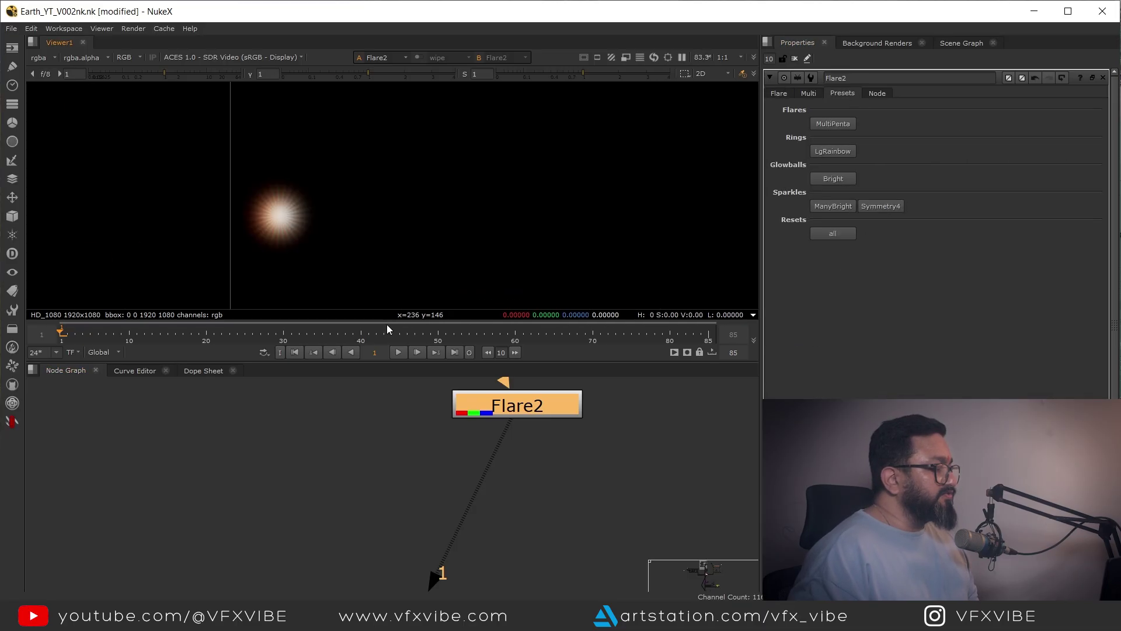
# Move the flare to near the middle of the frame, at about x 857, y 490
pyautogui.click(778, 93)
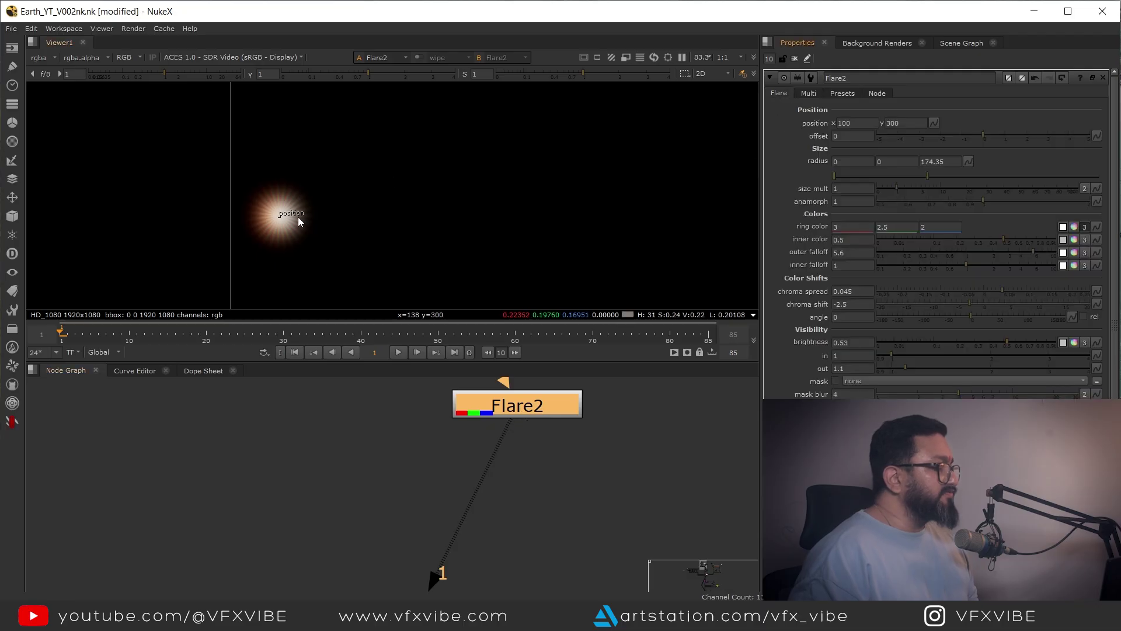
pyautogui.moveTo(281, 213); pyautogui.dragTo(652, 118)
pyautogui.scroll(-3, 624, 181)
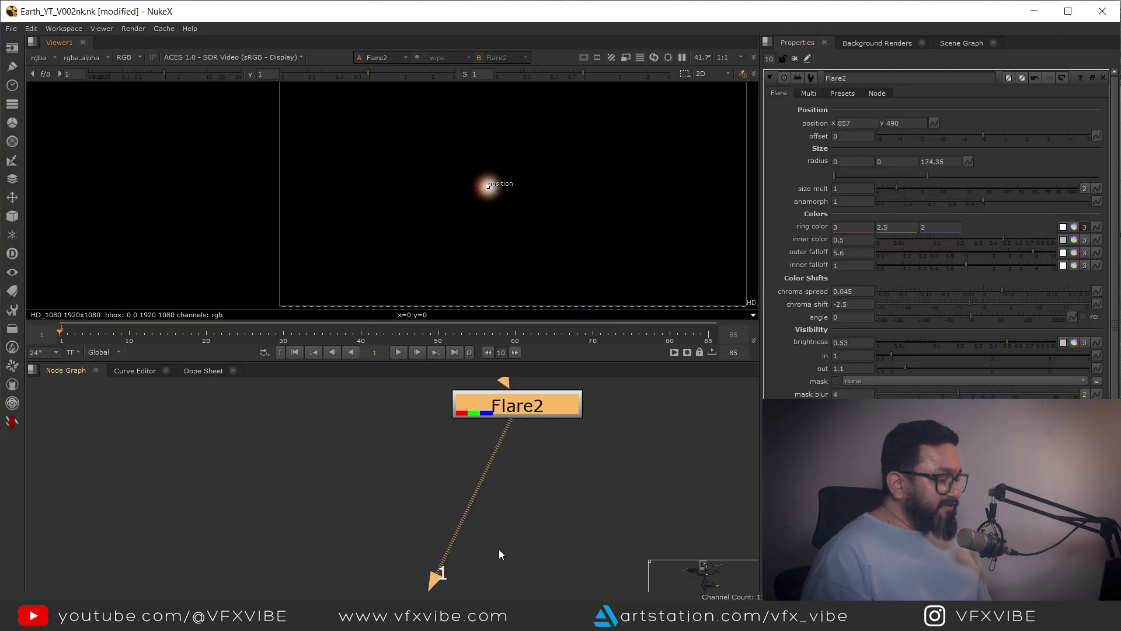
# Make room between the existing merges of the main stream and create a new Merge node beside it
pyautogui.scroll(-5, 618, 433)
pyautogui.moveTo(619, 433); pyautogui.dragTo(573, 448, button='middle')
pyautogui.scroll(-4, 574, 447)
pyautogui.moveTo(499, 474); pyautogui.dragTo(426, 423, button='middle')
pyautogui.scroll(1, 397, 499)
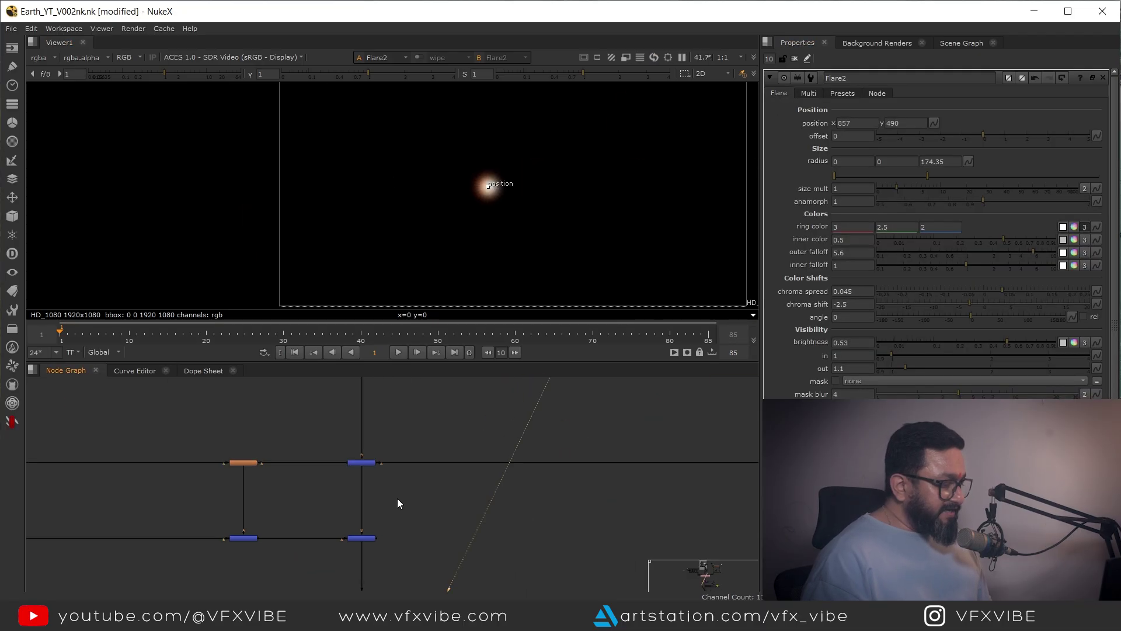
pyautogui.moveTo(260, 574); pyautogui.dragTo(337, 528, button='middle')
pyautogui.scroll(-2, 337, 533)
pyautogui.moveTo(92, 550); pyautogui.dragTo(499, 494)
pyautogui.scroll(2, 405, 511)
pyautogui.moveTo(373, 508); pyautogui.dragTo(374, 568)
pyautogui.click(410, 501)
pyautogui.press('m')
pyautogui.scroll(3, 409, 500)
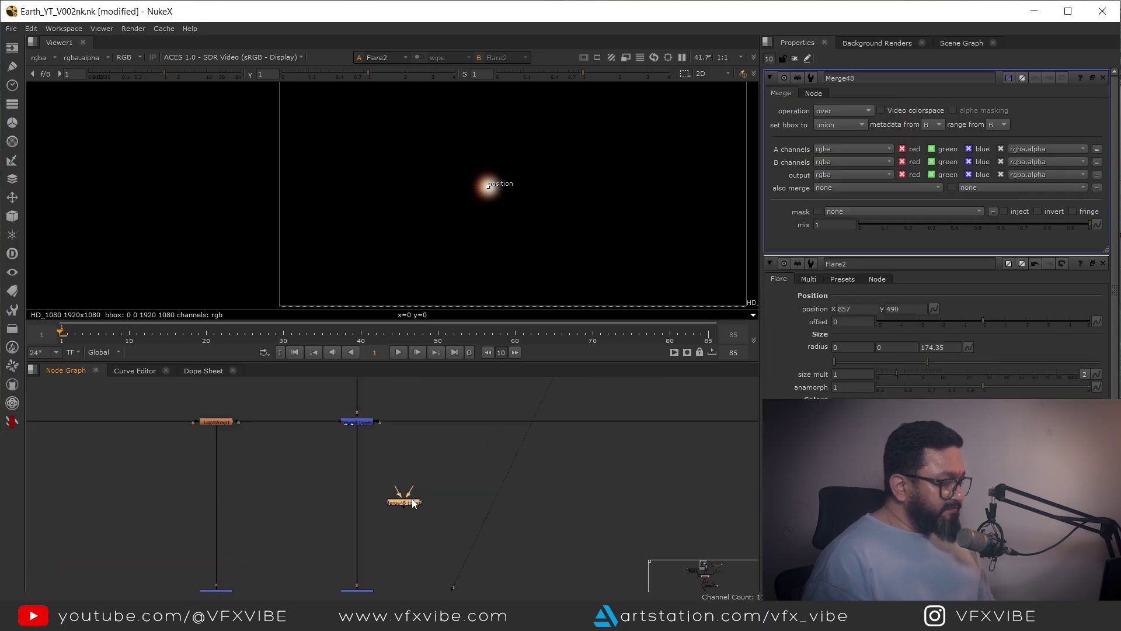
# Merge Flare2 over the main stream, route its pipe through a corner Dot, and view the merged composite
pyautogui.moveTo(412, 502); pyautogui.dragTo(448, 399)
pyautogui.scroll(-2, 310, 524)
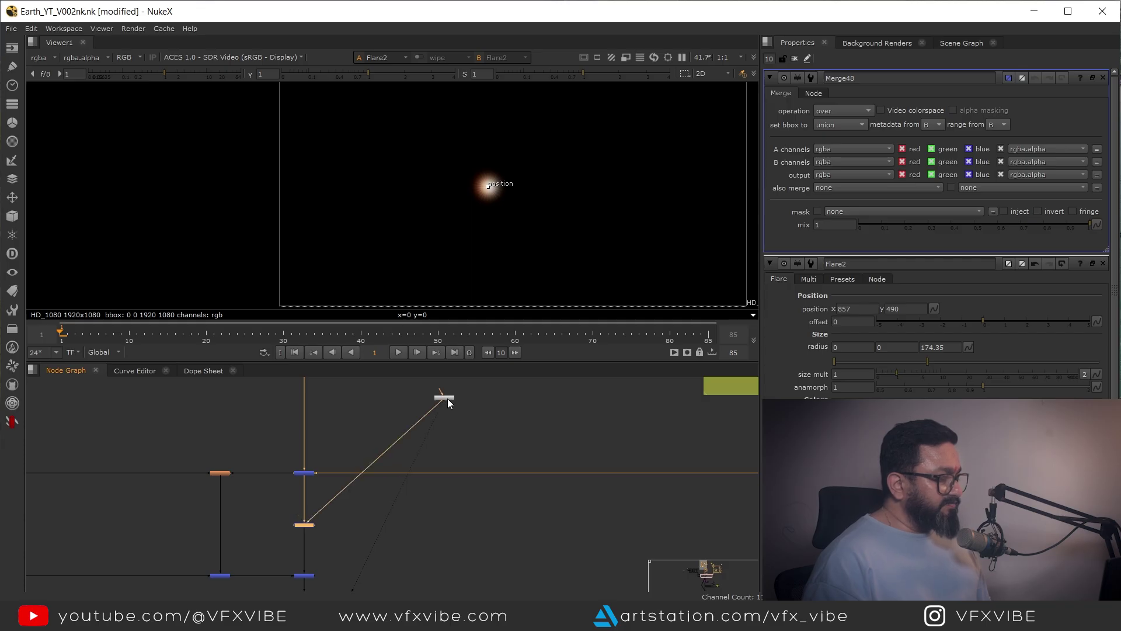
pyautogui.keyDown('ctrl'); pyautogui.moveTo(374, 461); pyautogui.dragTo(440, 528); pyautogui.keyUp('ctrl')
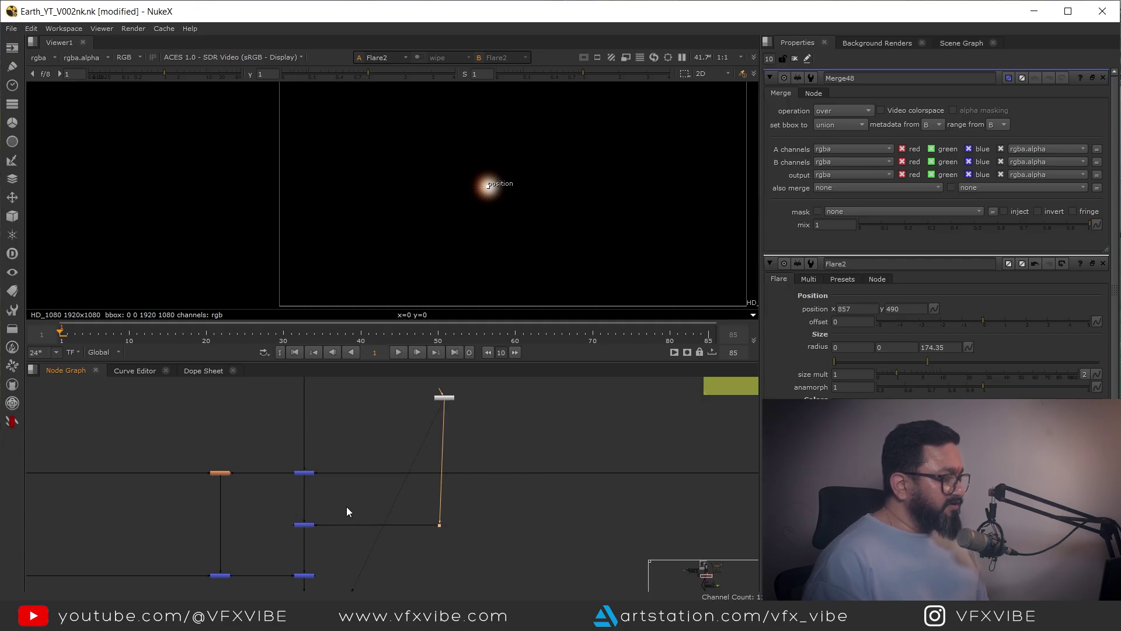
pyautogui.moveTo(345, 507); pyautogui.dragTo(285, 538)
pyautogui.press('1')
pyautogui.scroll(3, 482, 209)
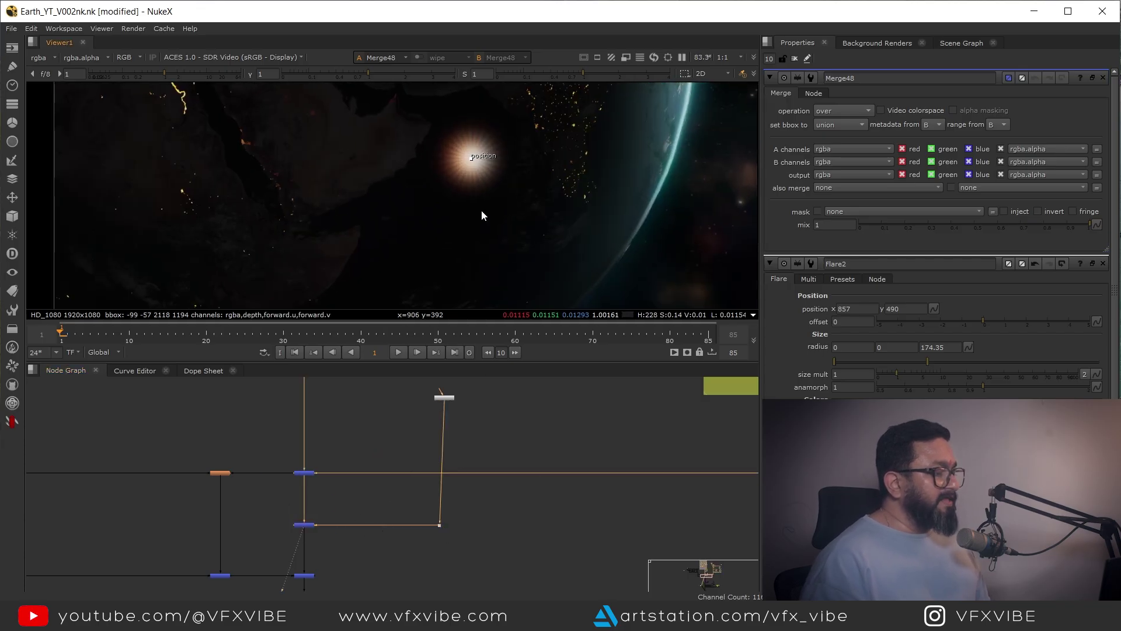
# Move the flare onto the centre of the bright nebula light, at about x 1774, y 558
pyautogui.moveTo(482, 216); pyautogui.dragTo(252, 247, button='middle')
pyautogui.moveTo(251, 248); pyautogui.dragTo(682, 205)
pyautogui.scroll(5, 685, 205)
pyautogui.moveTo(657, 206); pyautogui.dragTo(528, 205, button='middle')
pyautogui.scroll(2, 528, 205)
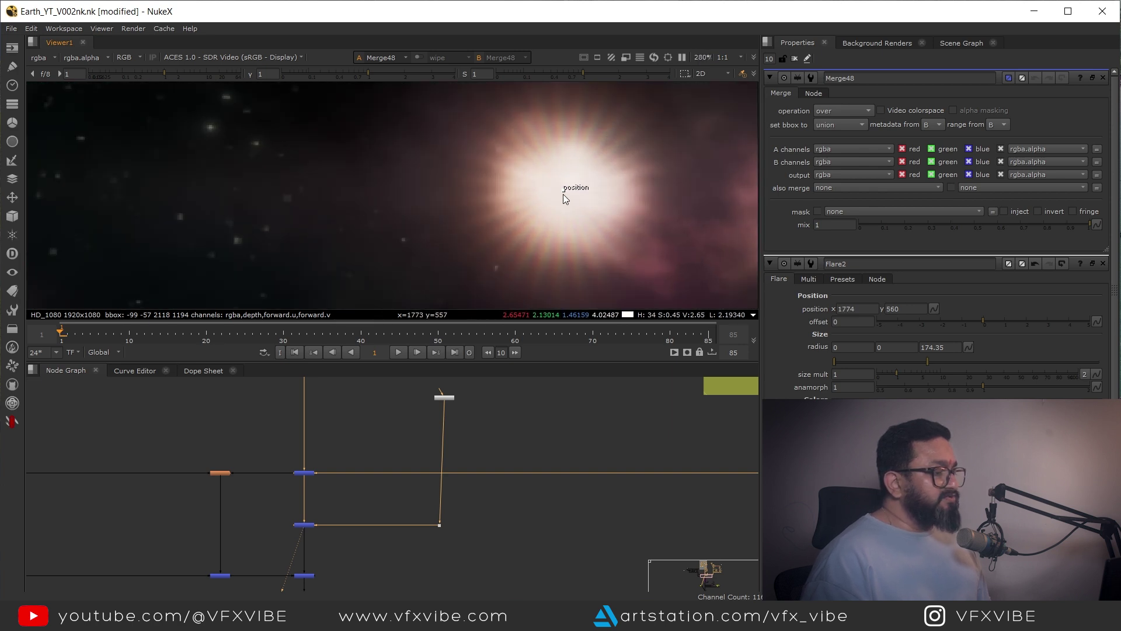
pyautogui.moveTo(564, 198); pyautogui.dragTo(563, 202)
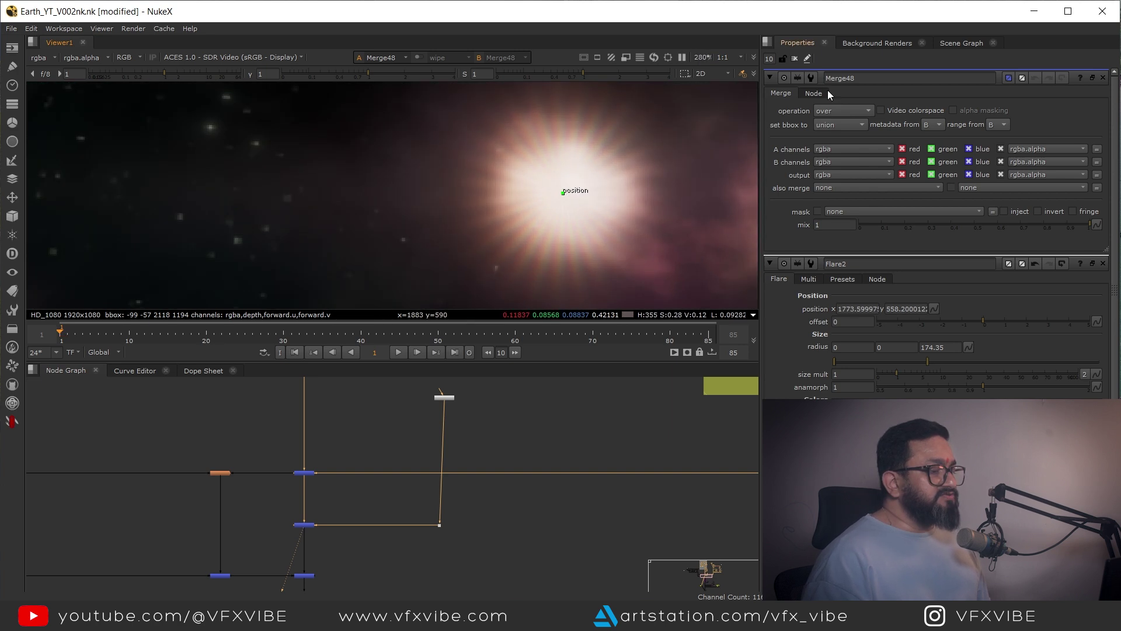
# Limit the number of open node properties to 1 and open the properties of Flare2
pyautogui.moveTo(777, 60); pyautogui.dragTo(700, 71)
pyautogui.write('1')
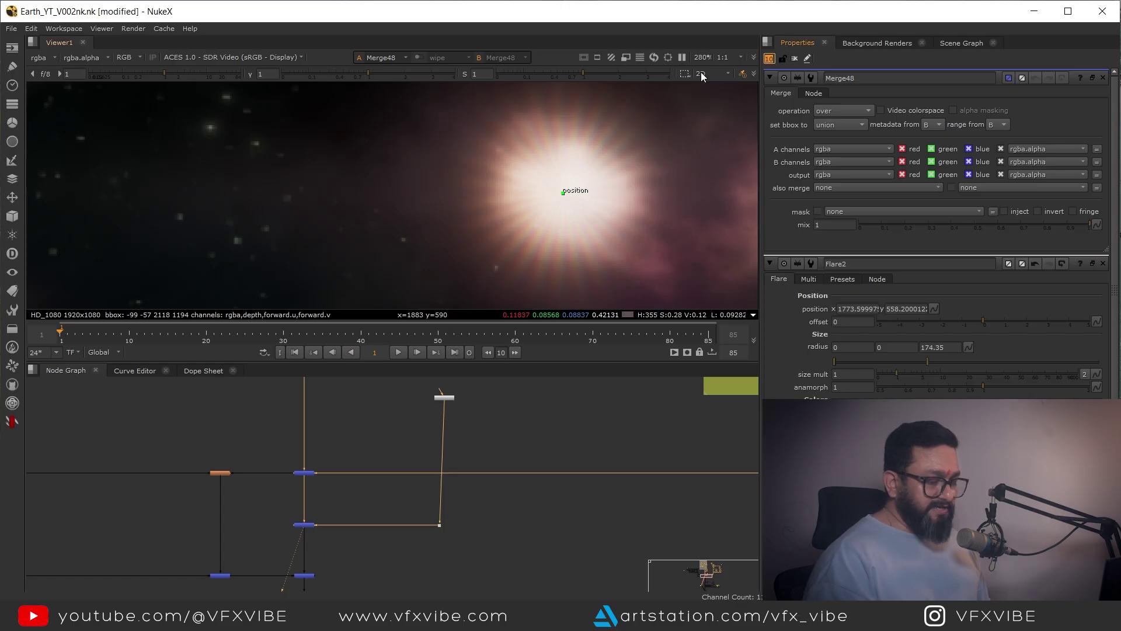
pyautogui.press('Return')
pyautogui.scroll(5, 451, 405)
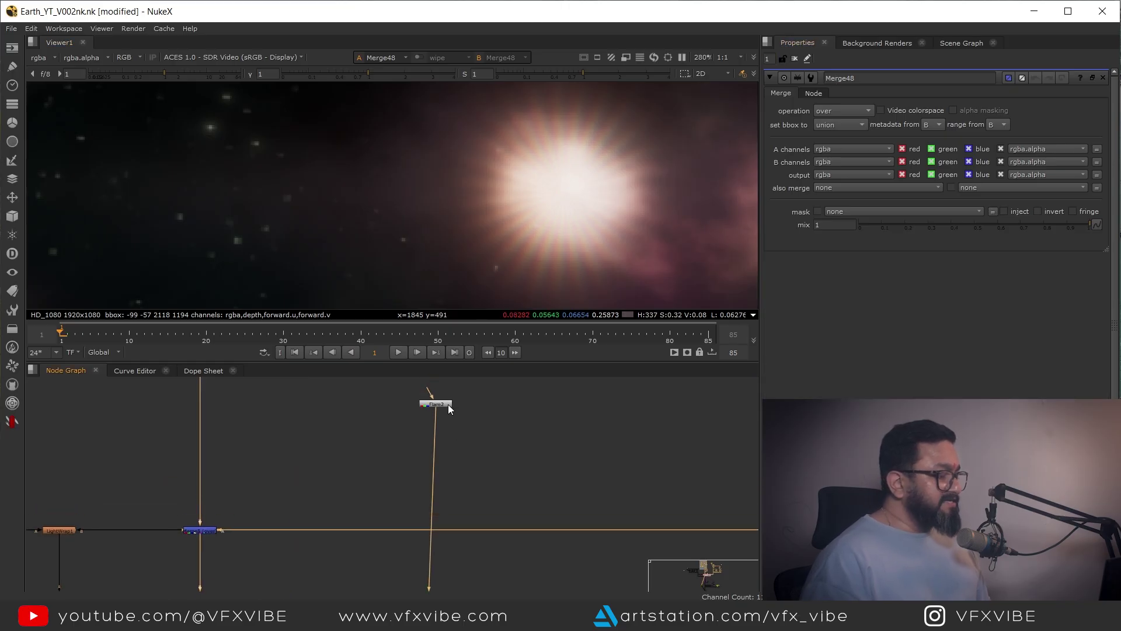
pyautogui.doubleClick(439, 403)
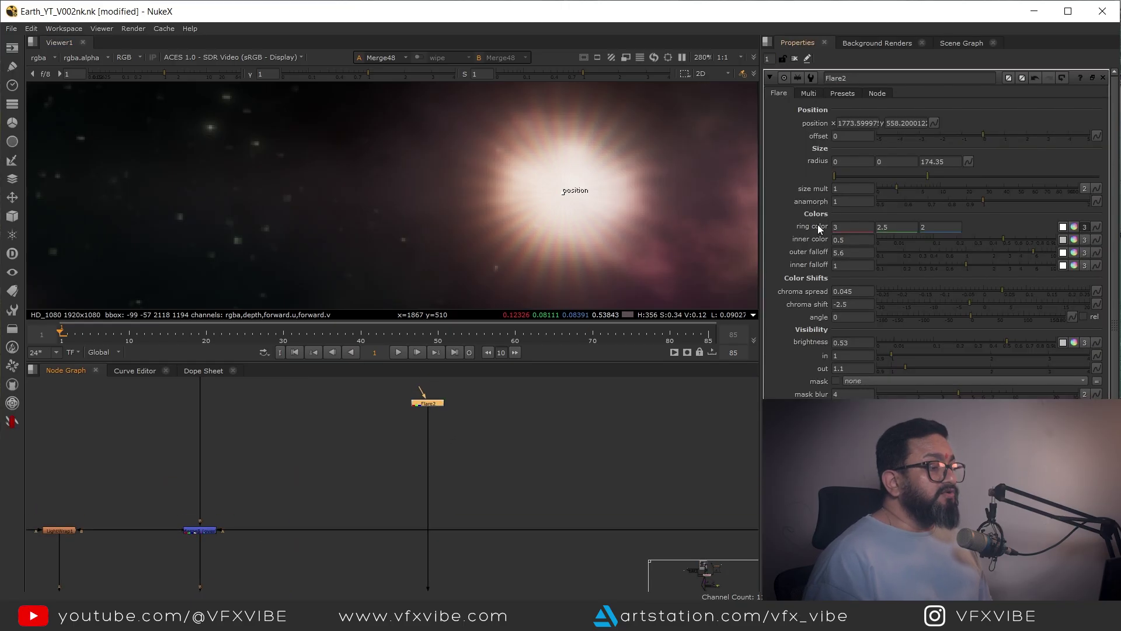
# Look through Flare2's main, multiple-flare and preset parameters while examining the sparkle rays around the nebula light
pyautogui.click(813, 95)
pyautogui.click(779, 95)
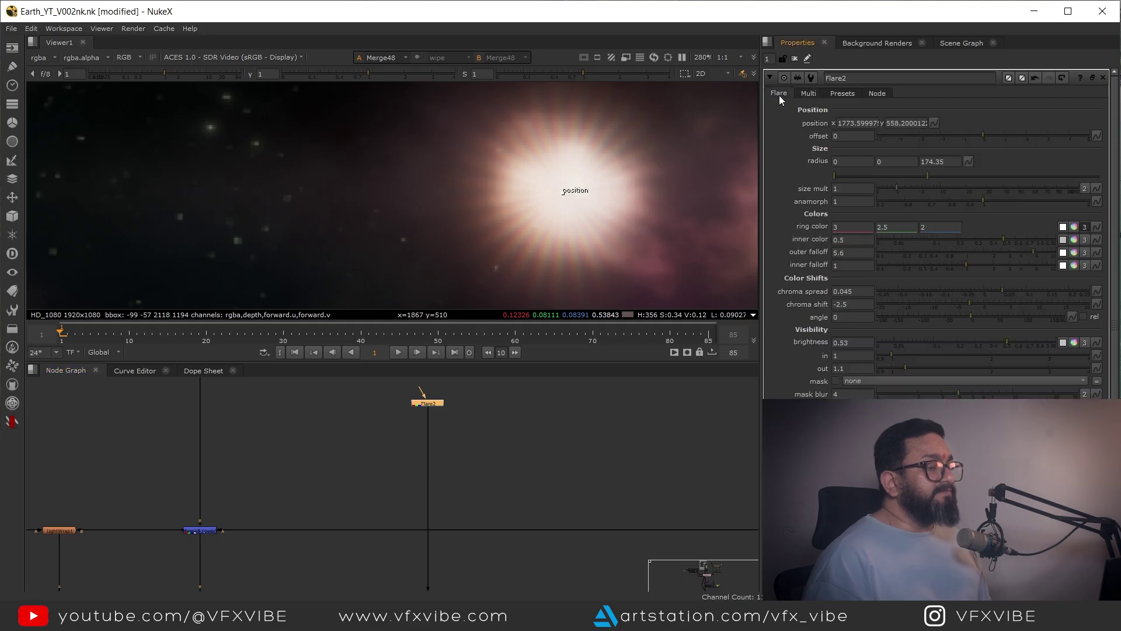
pyautogui.click(844, 95)
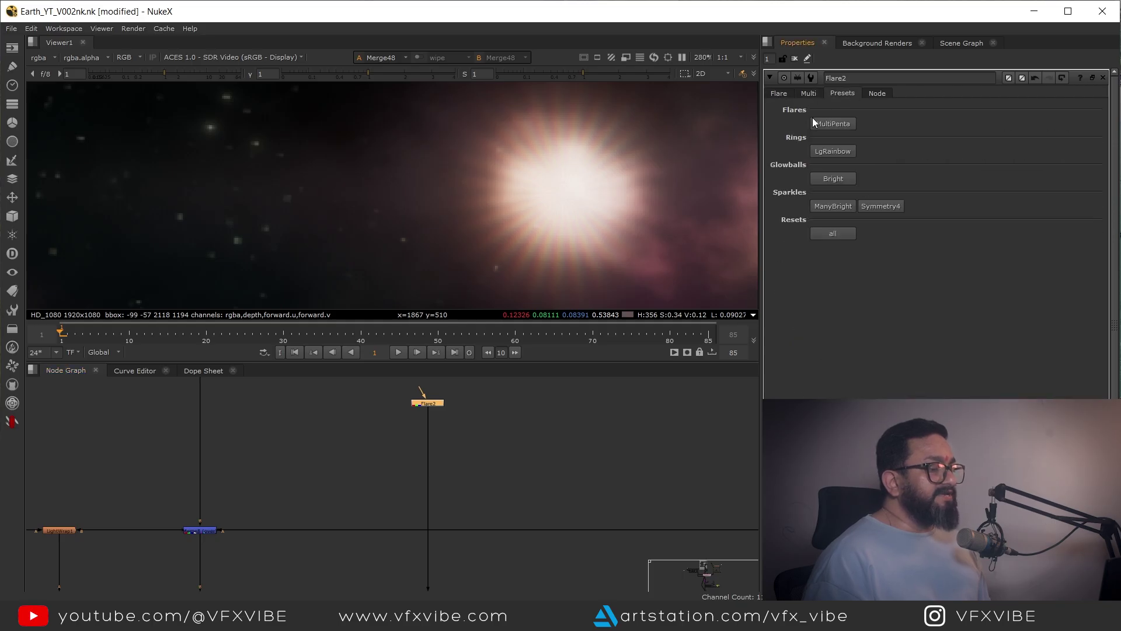
pyautogui.click(809, 94)
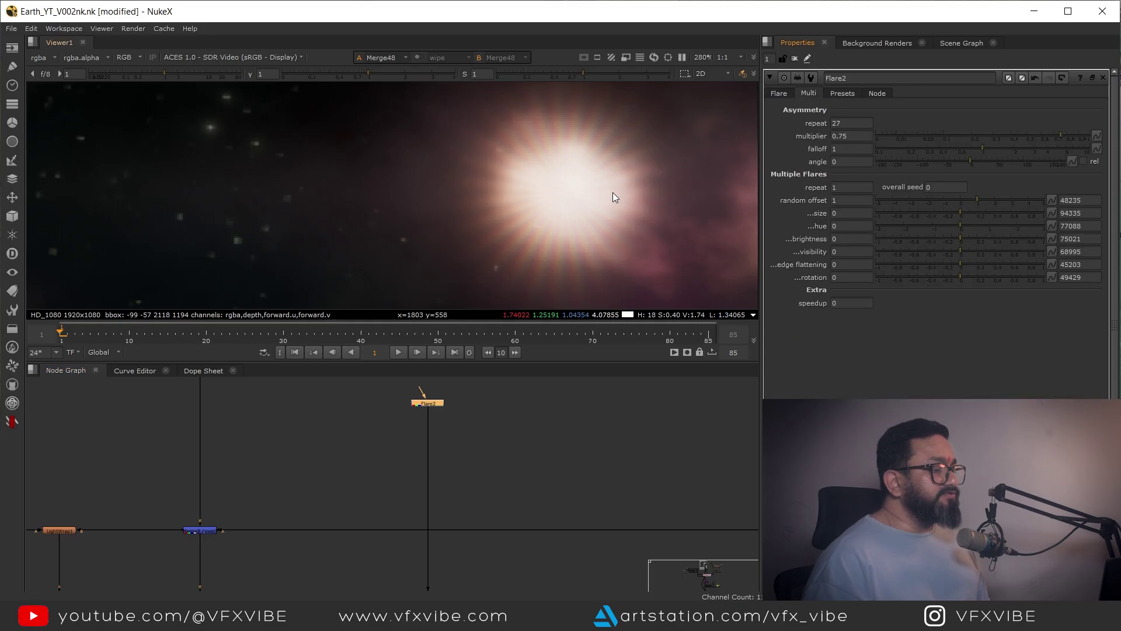
pyautogui.moveTo(612, 192); pyautogui.dragTo(542, 188, button='middle')
pyautogui.scroll(-2, 542, 188)
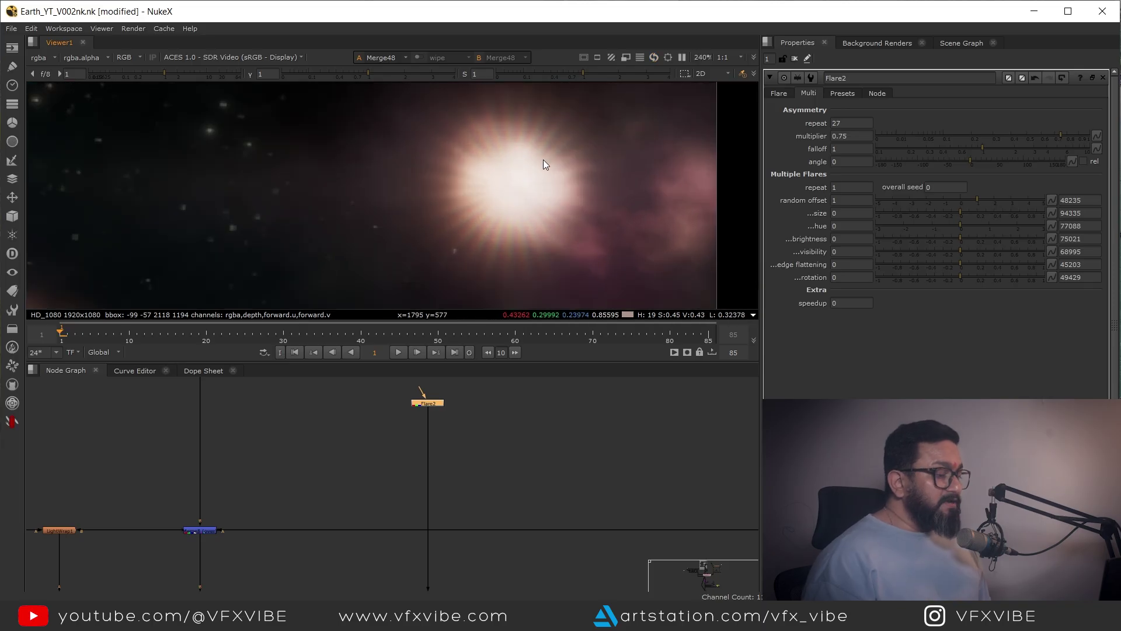
pyautogui.click(779, 93)
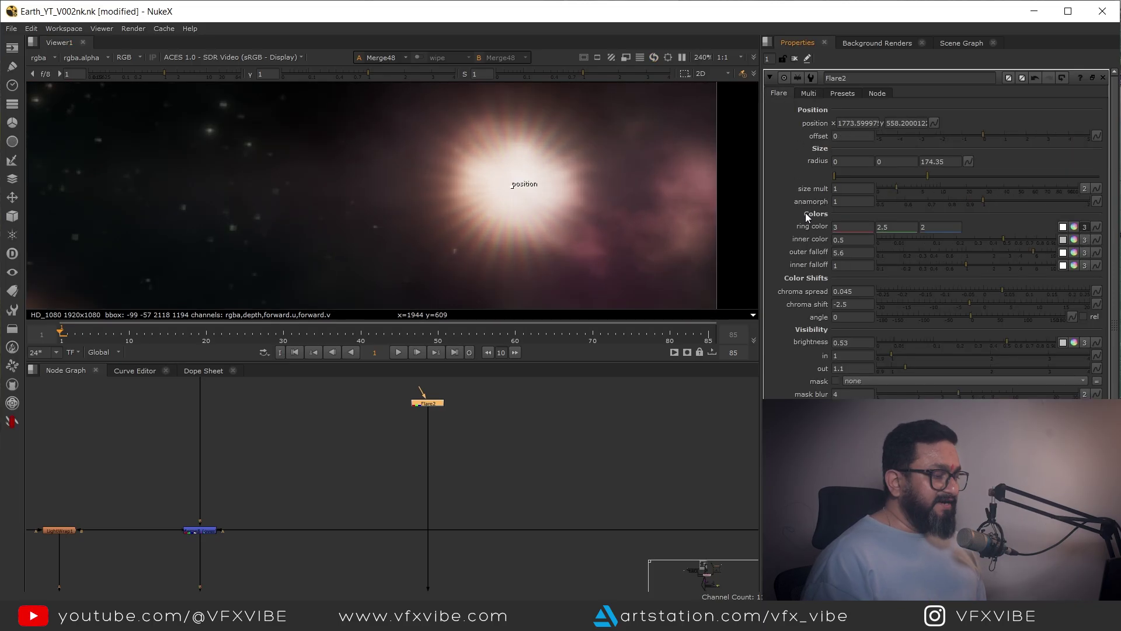
pyautogui.click(811, 92)
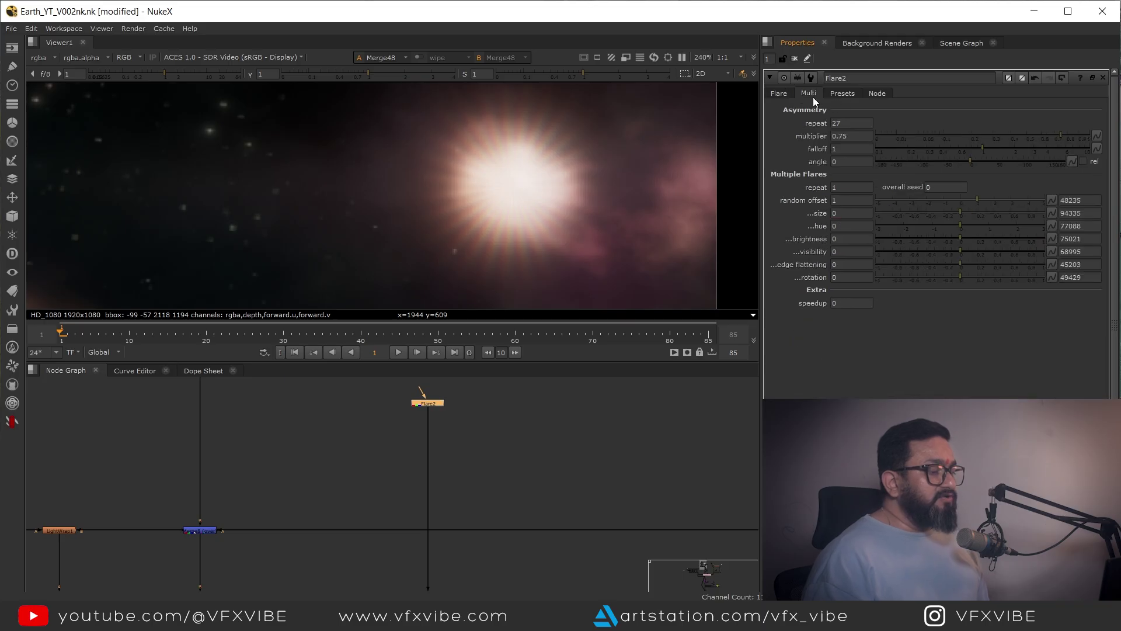
# Try an asymmetry repeat of 4 on Flare2
pyautogui.doubleClick(849, 123)
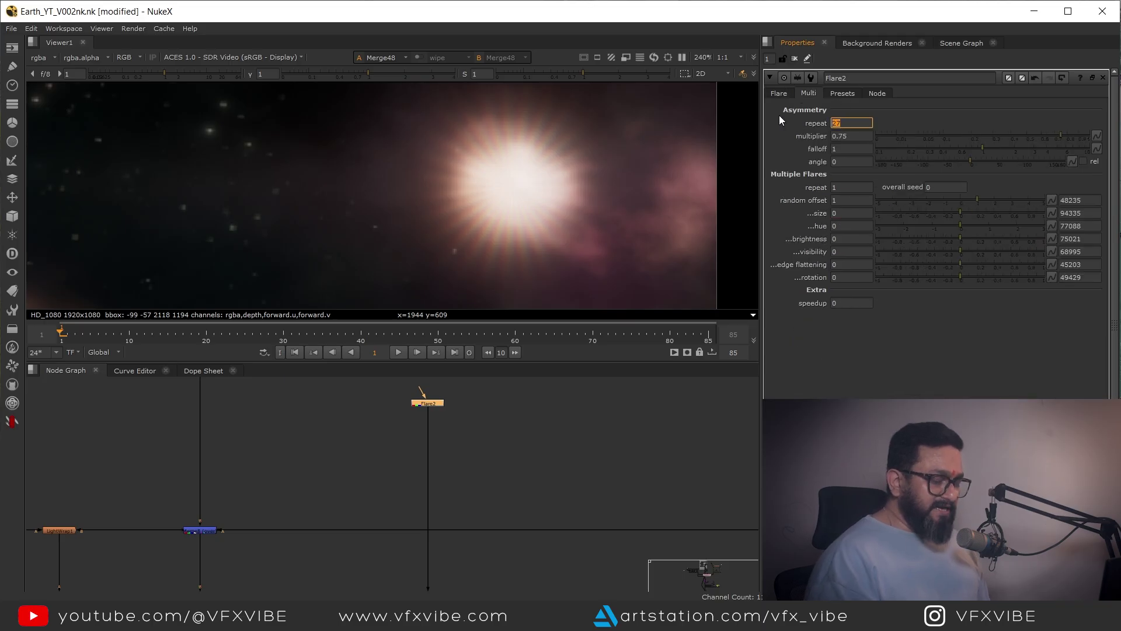
pyautogui.write('4')
pyautogui.press('Return')
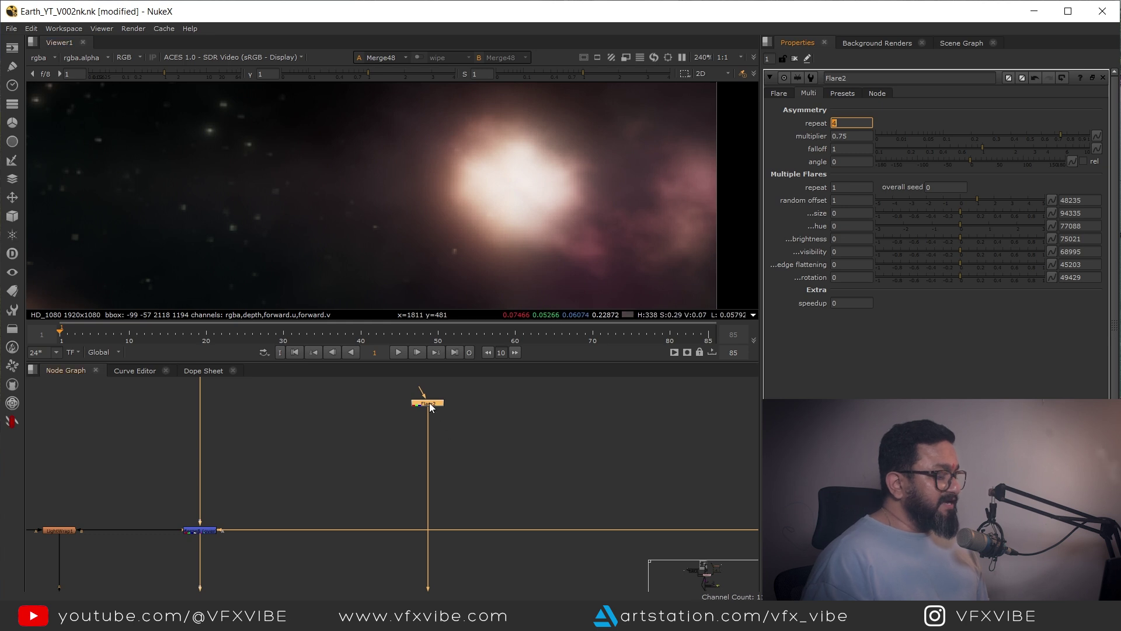
# View Flare2 on its own and set its asymmetry to repeat 7, multiplier 0.82, falloff 1.52 and angle 4
pyautogui.press('1')
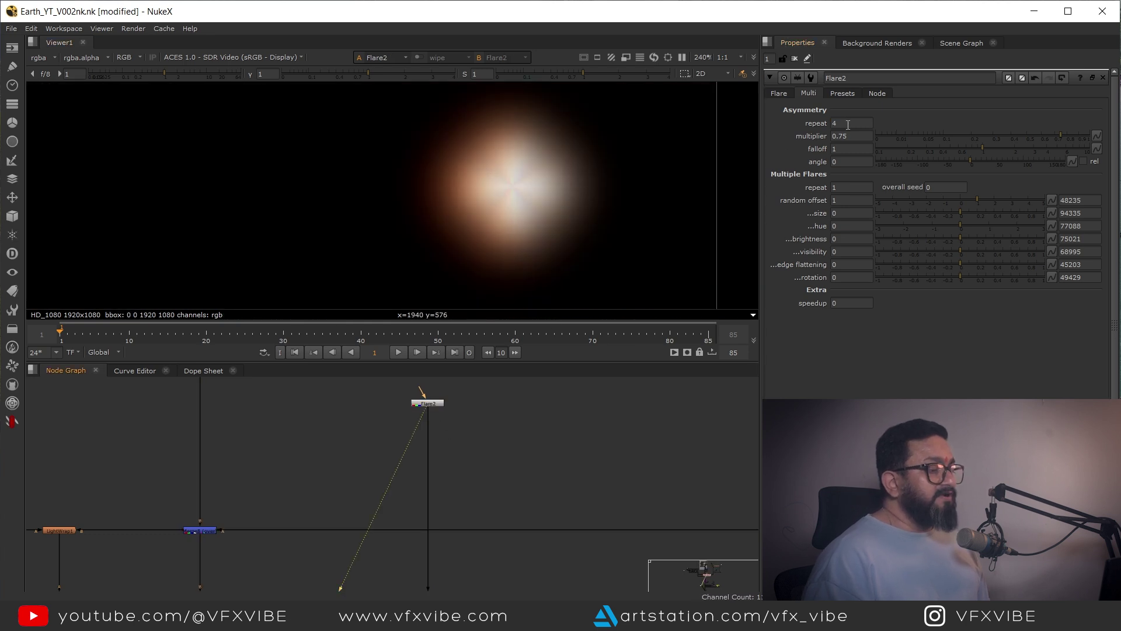
pyautogui.doubleClick(846, 123)
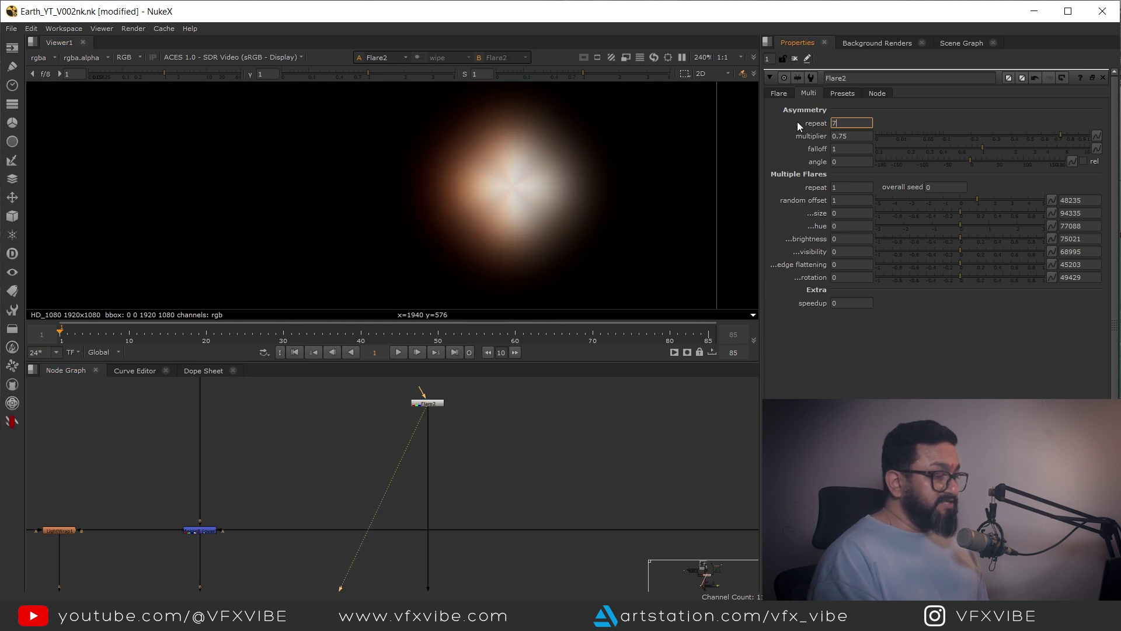
pyautogui.write('7')
pyautogui.press('Return')
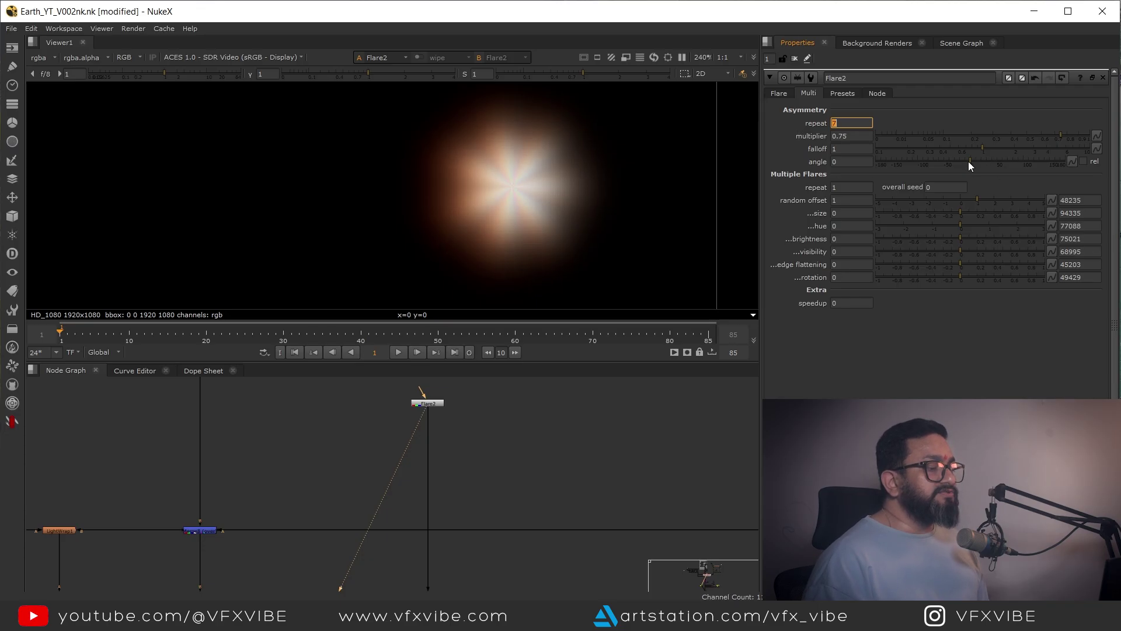
pyautogui.moveTo(984, 149)
pyautogui.mouseDown()
pyautogui.moveTo(1036, 152)
pyautogui.moveTo(956, 153)
pyautogui.moveTo(1119, 158)
pyautogui.moveTo(889, 176)
pyautogui.moveTo(985, 169)
pyautogui.mouseUp()
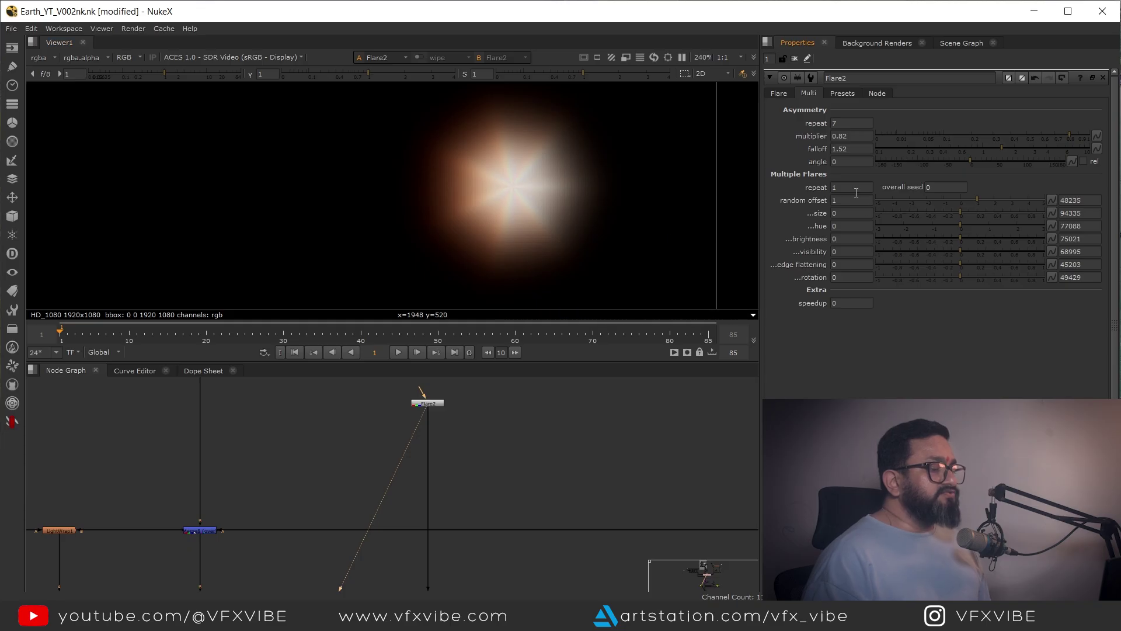
pyautogui.moveTo(974, 161)
pyautogui.mouseDown()
pyautogui.moveTo(958, 160)
pyautogui.moveTo(973, 163)
pyautogui.mouseUp()
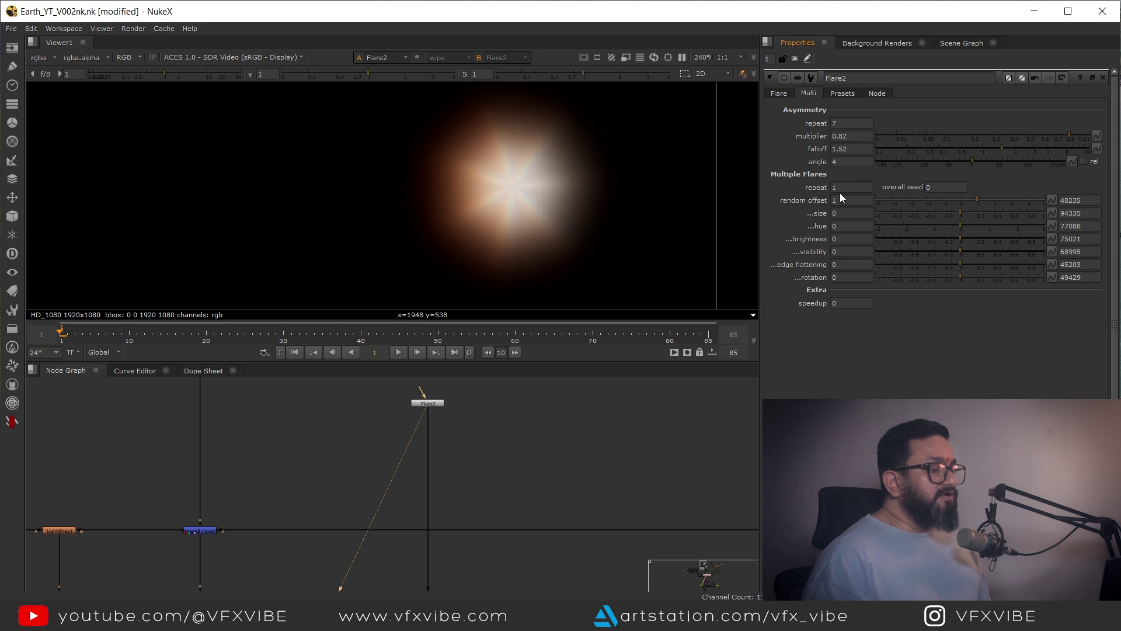
# Stretch the flare horizontally with an anamorph of 1.285 and view the merged composite
pyautogui.click(779, 93)
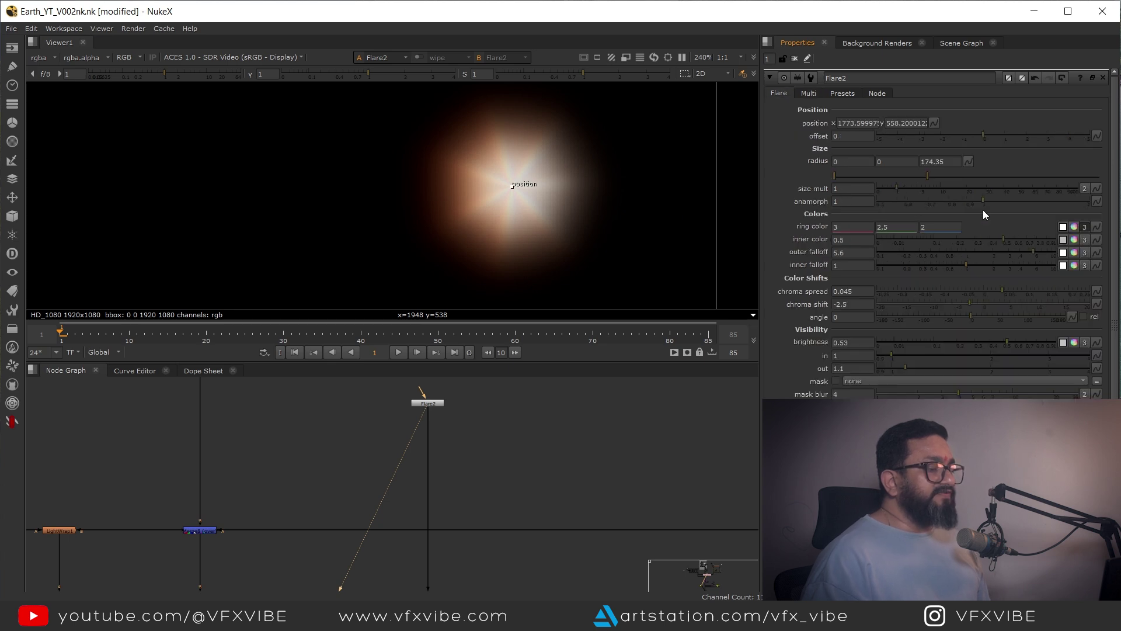
pyautogui.moveTo(983, 201); pyautogui.dragTo(1022, 212)
pyautogui.scroll(-6, 452, 452)
pyautogui.scroll(5, 373, 507)
pyautogui.moveTo(406, 443); pyautogui.dragTo(498, 481)
pyautogui.press('1')
pyautogui.moveTo(533, 226); pyautogui.dragTo(461, 239, button='middle')
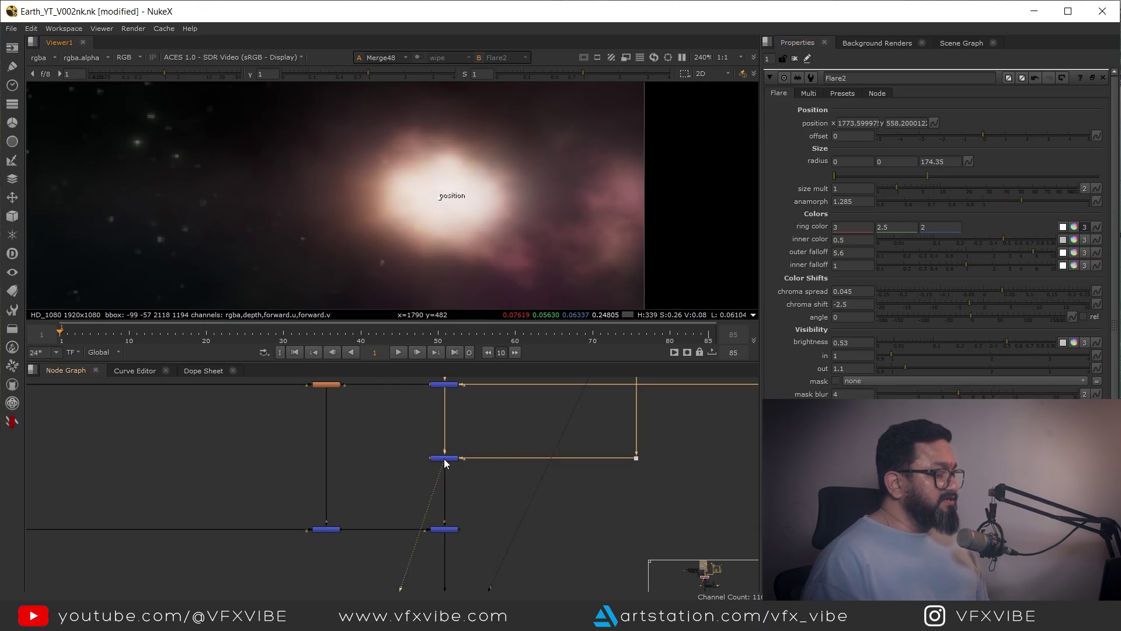
# Compare the nebula light with and without the flare by toggling the flare's Merge node
pyautogui.press('d')
pyautogui.press('d')
pyautogui.press('d')
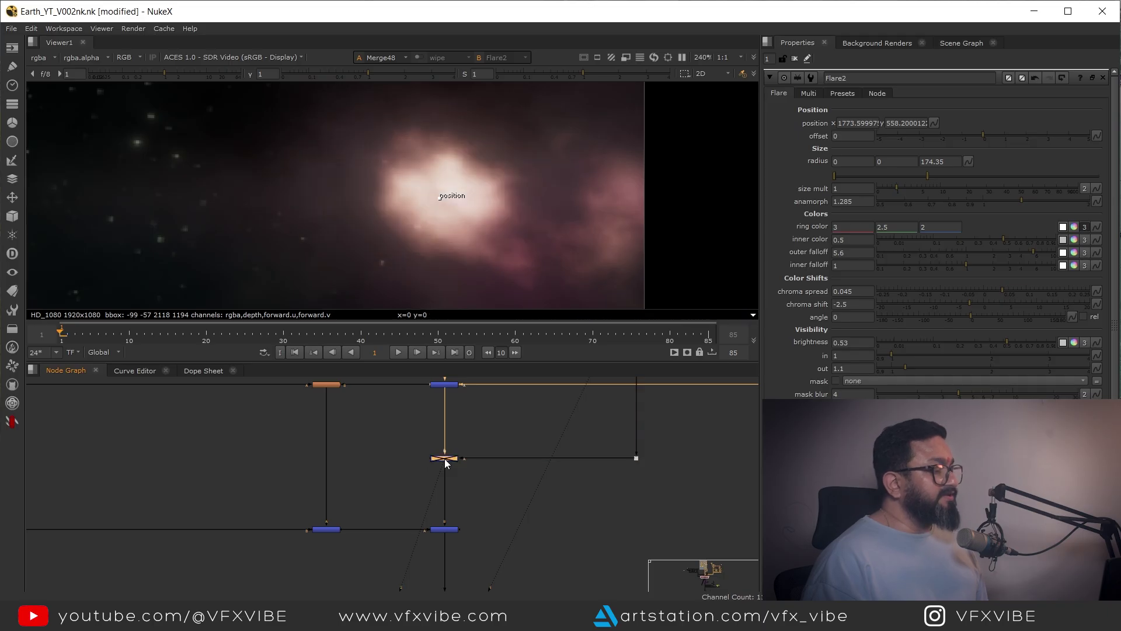
pyautogui.press('d')
pyautogui.press('d')
pyautogui.press('d')
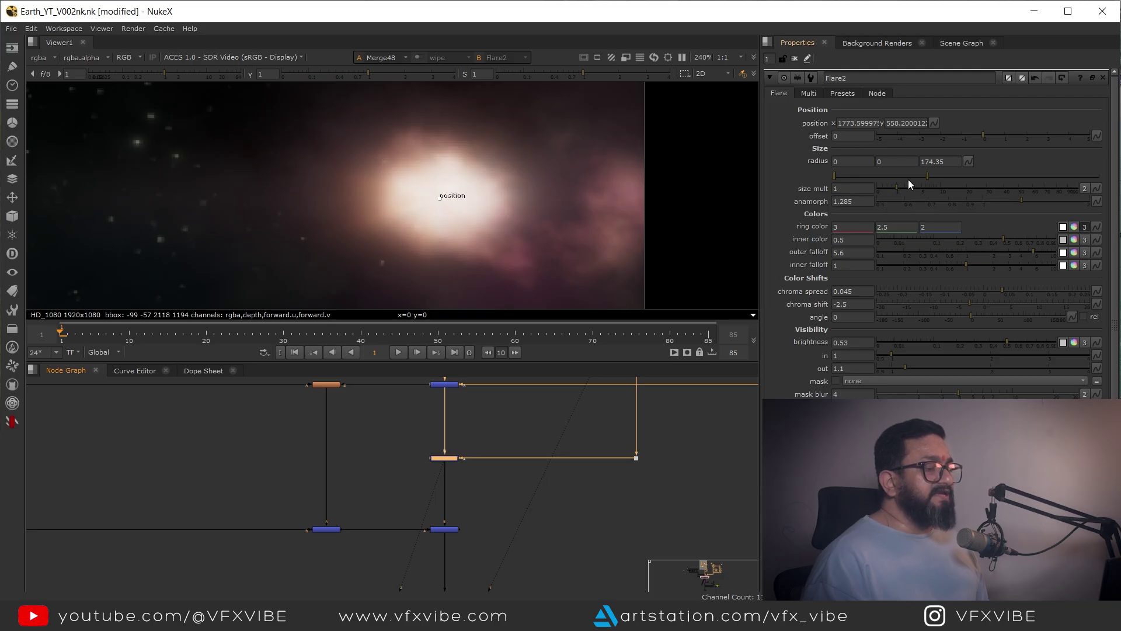
# Set the flare's Merge operation to screen and compare the nebula light with and without the merge
pyautogui.press('Down')
pyautogui.press('Down')
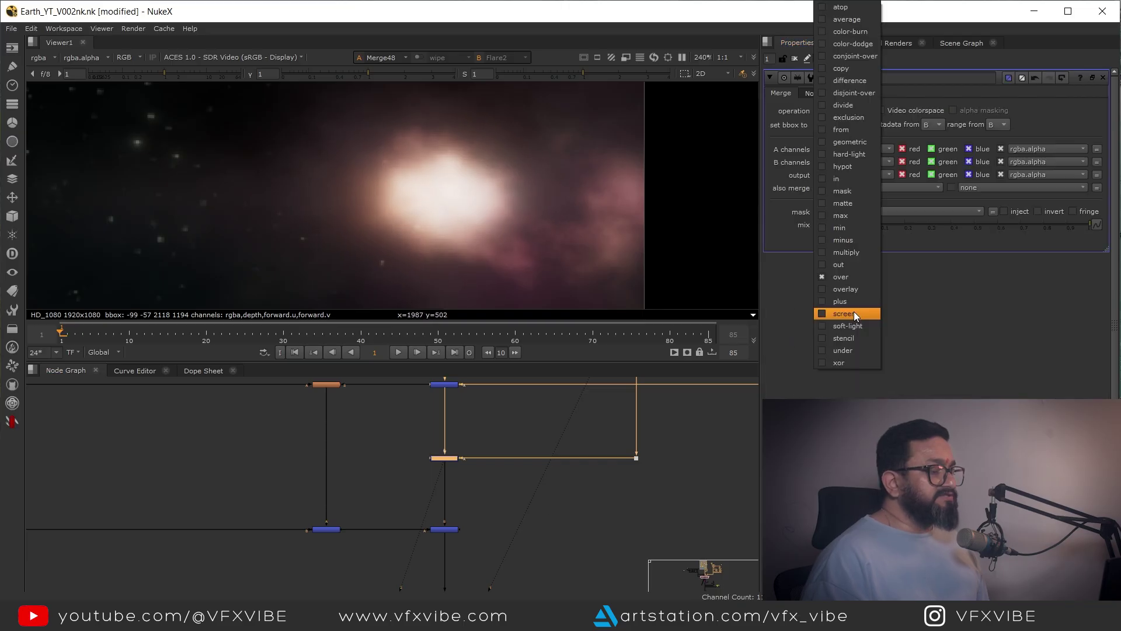
pyautogui.click(855, 313)
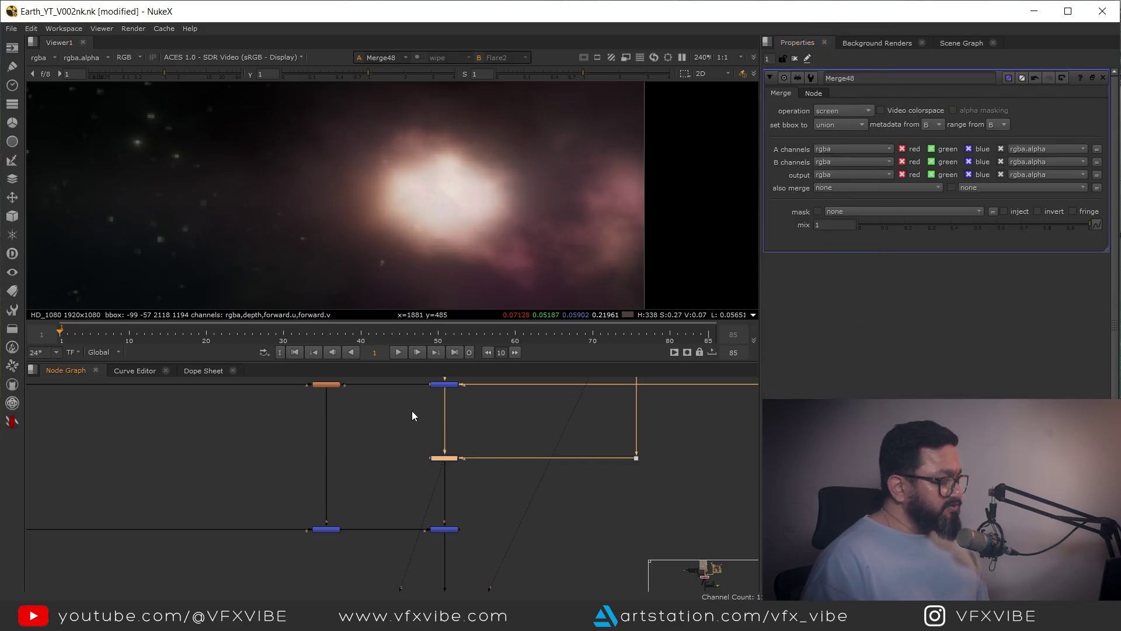
pyautogui.scroll(3, 443, 225)
pyautogui.scroll(1, 443, 216)
pyautogui.press('d')
pyautogui.press('d')
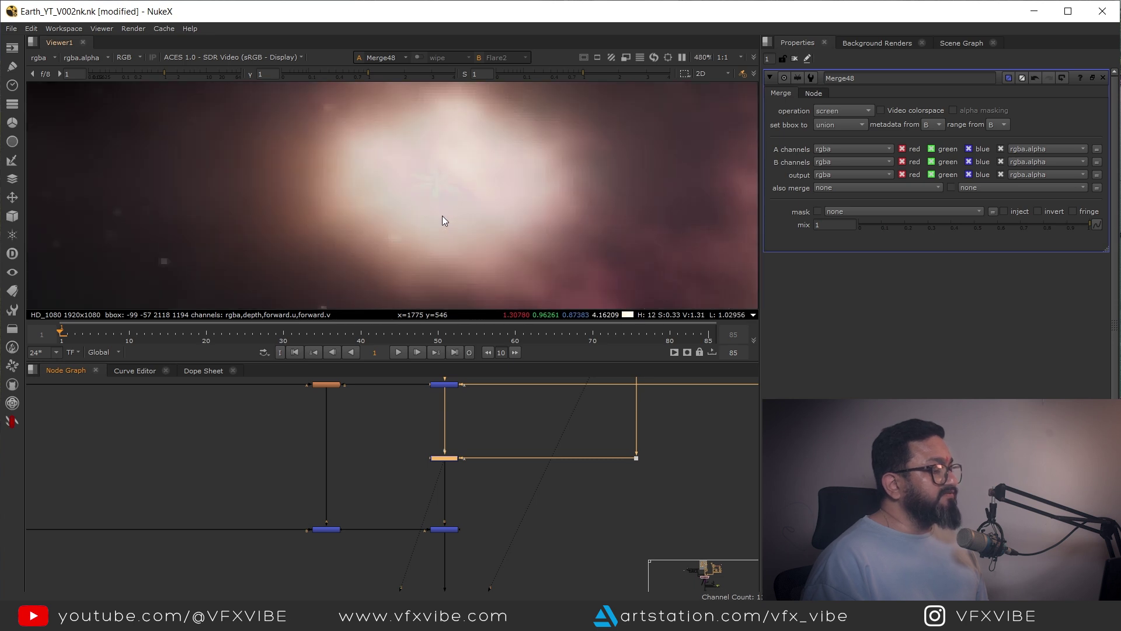
# Set Flare2's outer radius to 154.35 and check the flare beside the burning ship in the reference image
pyautogui.scroll(5, 445, 195)
pyautogui.scroll(-6, 446, 192)
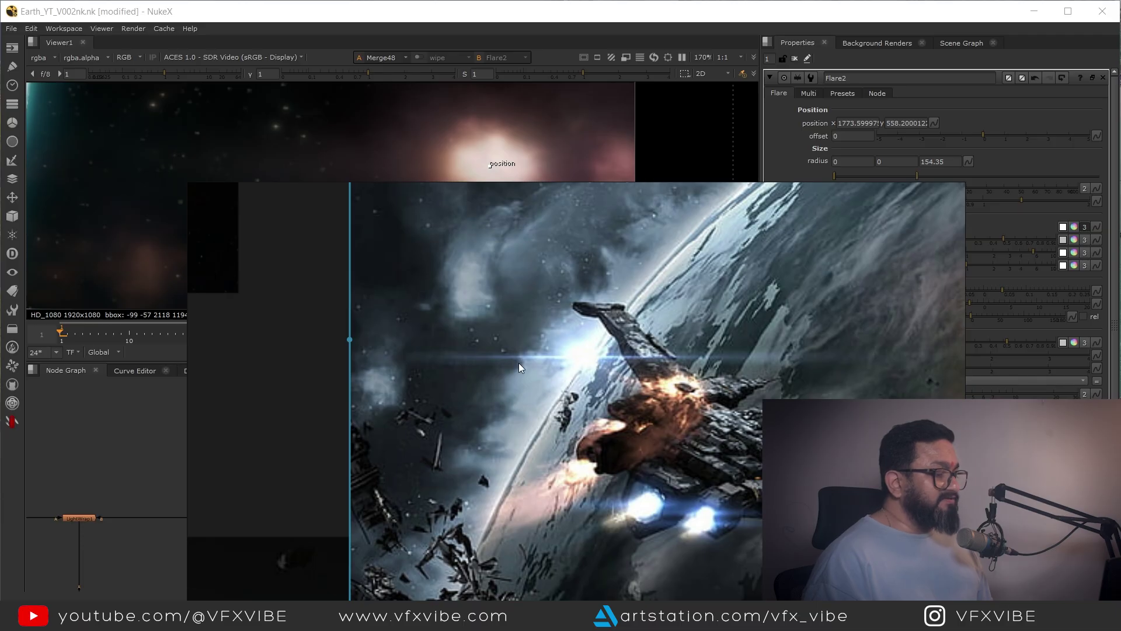
pyautogui.hotkey('alt', 'Tab')
pyautogui.moveTo(487, 429); pyautogui.dragTo(474, 503, button='middle')
pyautogui.scroll(3, 455, 436)
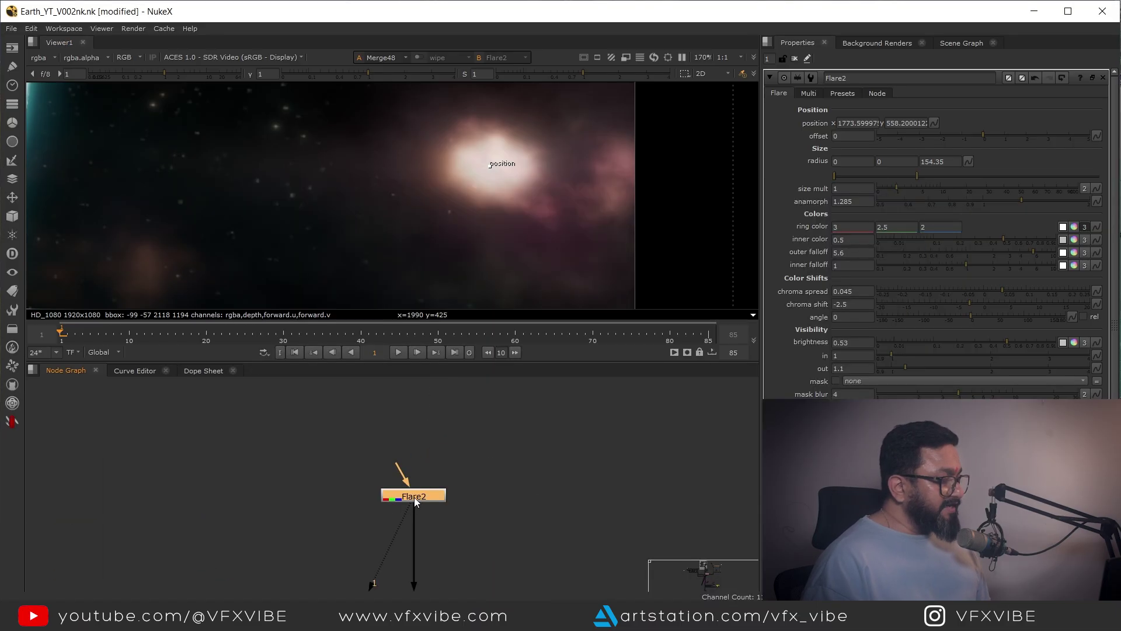
# View Flare2 on its own and connect a new Flare node directly above it, feeding its input
pyautogui.press('1')
pyautogui.scroll(2, 467, 168)
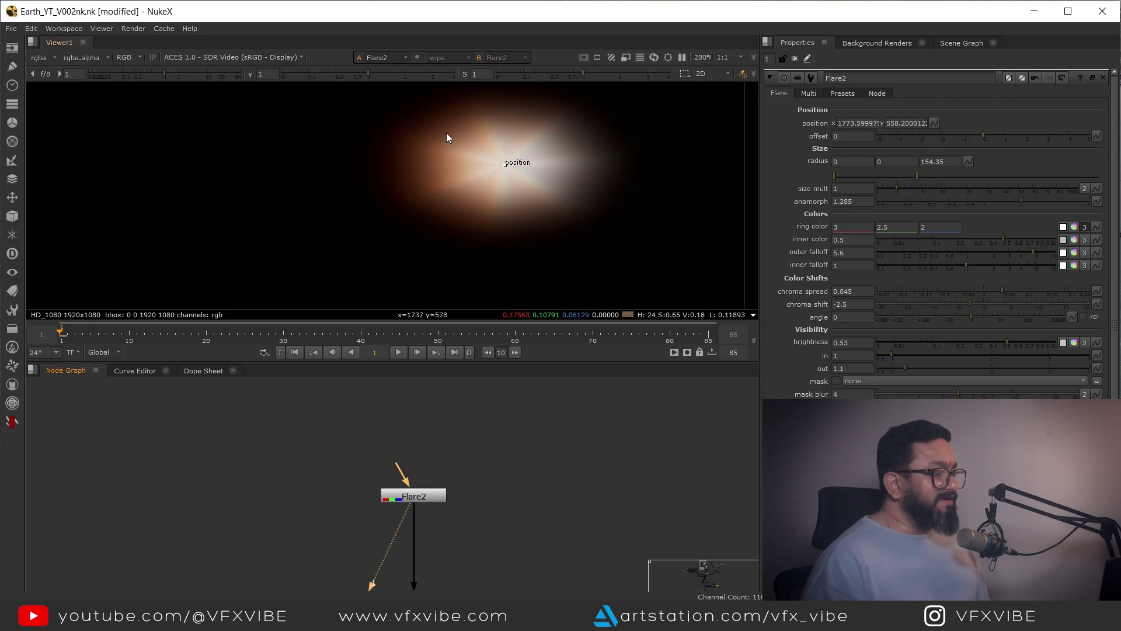
pyautogui.click(417, 497)
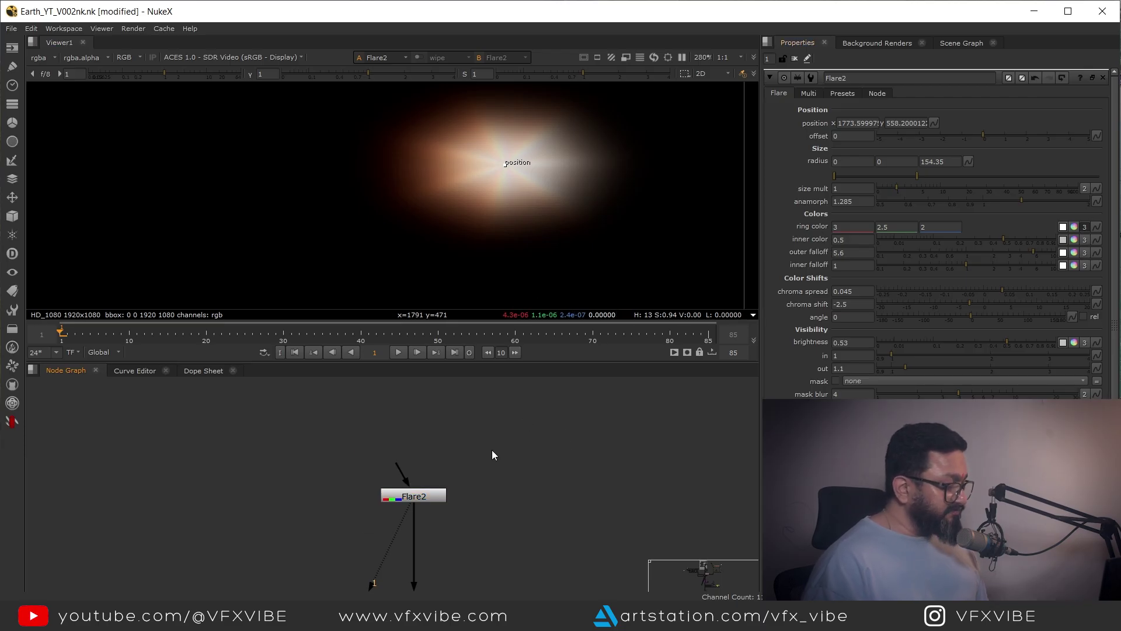
pyautogui.press('Tab')
pyautogui.write('flare')
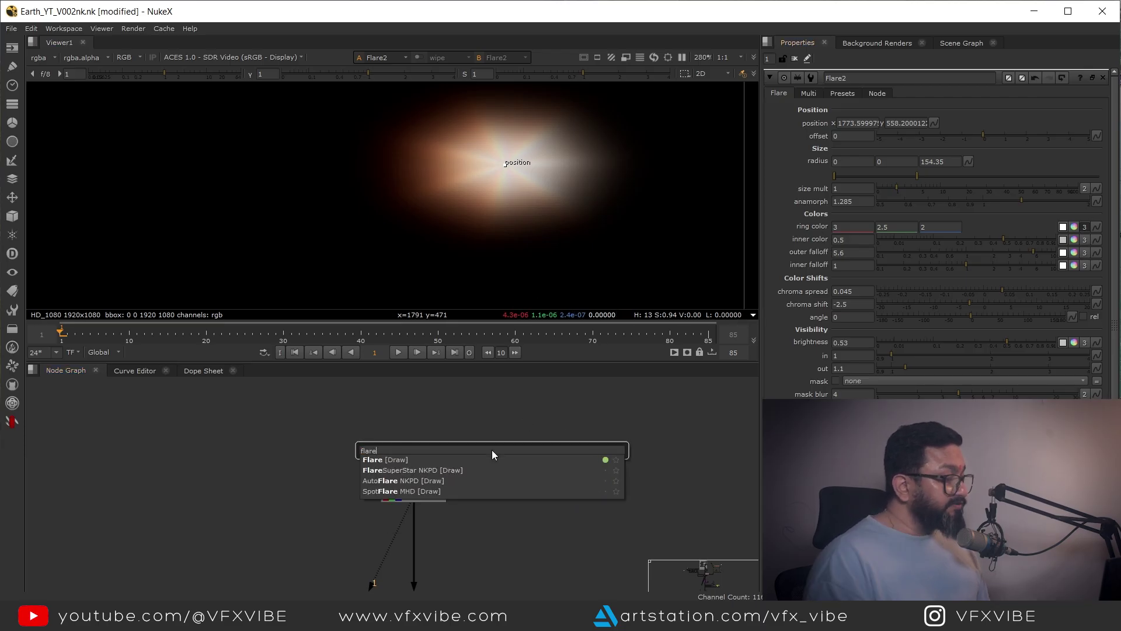
pyautogui.click(404, 459)
pyautogui.moveTo(473, 454); pyautogui.dragTo(411, 446)
# Position Flare3 over the existing flare at 1768, 552 and apply the Bright glowball preset
pyautogui.scroll(-8, 474, 236)
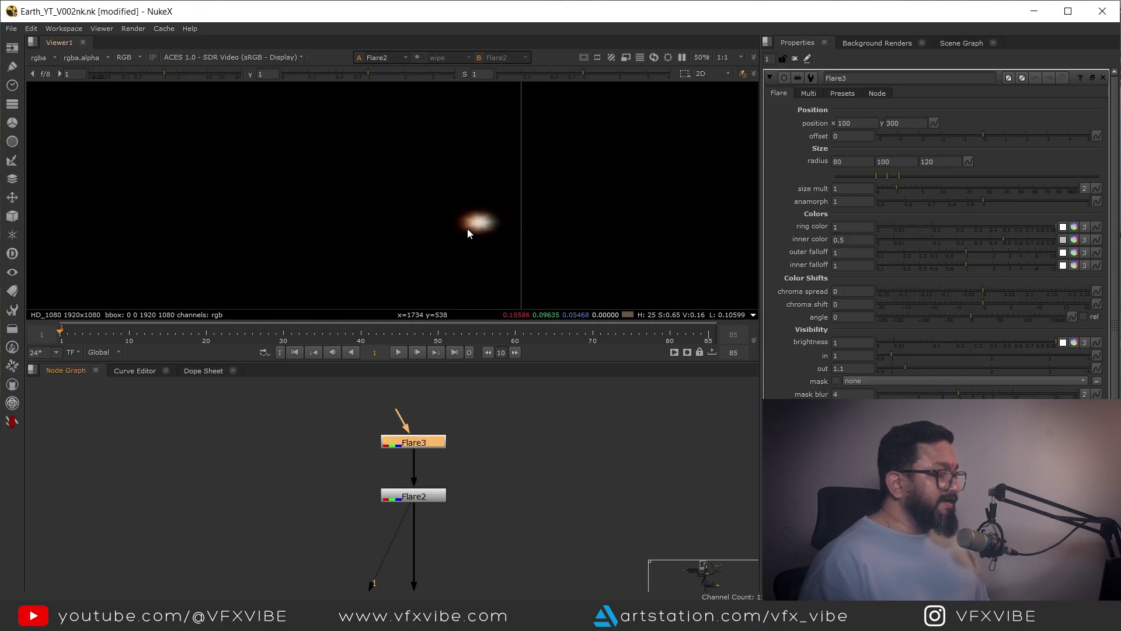
pyautogui.scroll(-2, 468, 229)
pyautogui.moveTo(240, 218); pyautogui.dragTo(538, 184)
pyautogui.scroll(8, 521, 177)
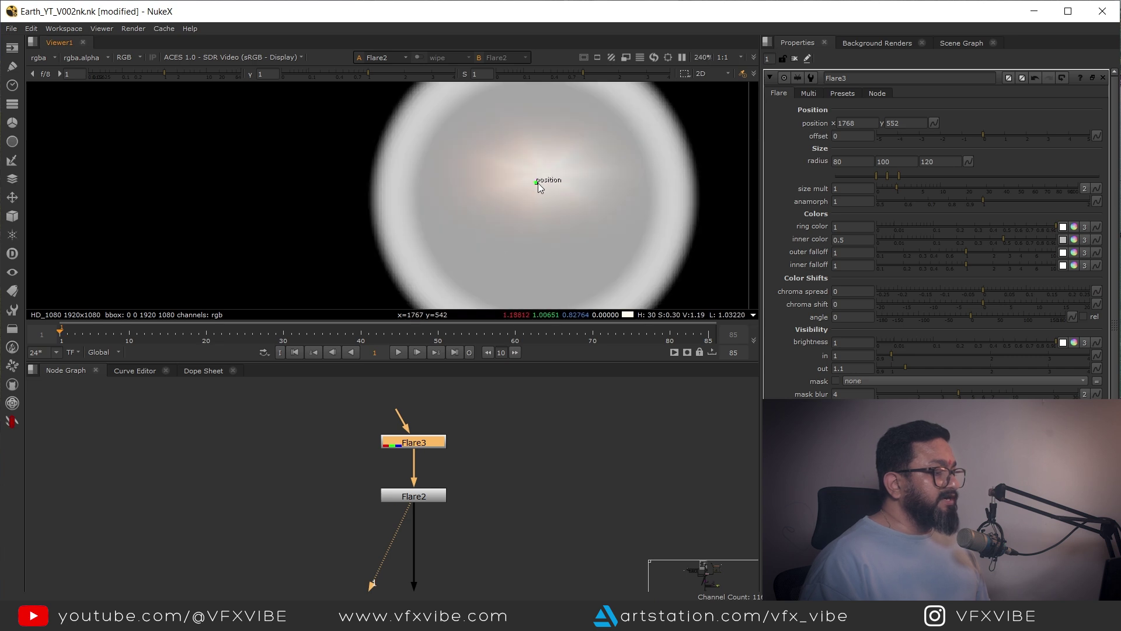
pyautogui.click(841, 93)
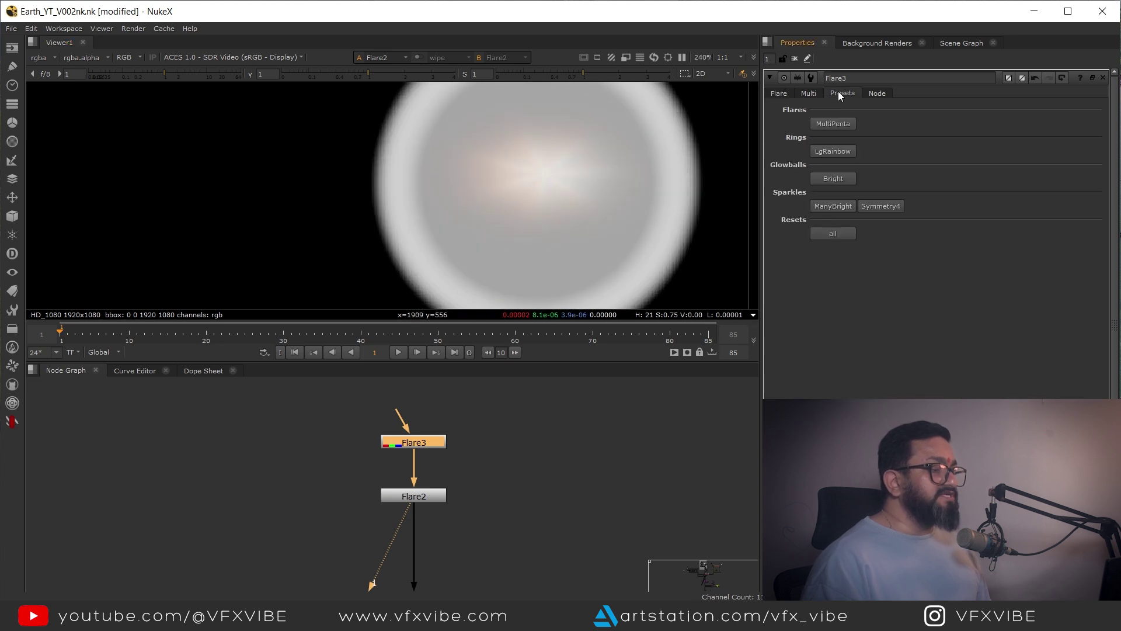
pyautogui.click(833, 178)
pyautogui.press('-')
pyautogui.moveTo(566, 202); pyautogui.dragTo(452, 209, button='middle')
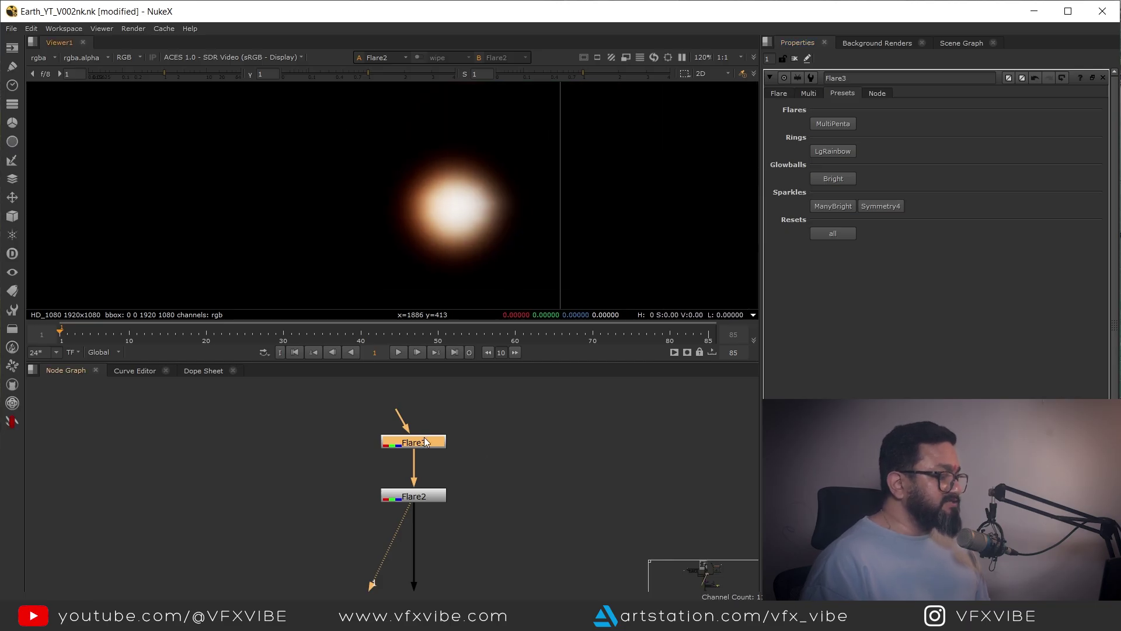
# Compare Flare3 and Flare2 by viewing each separately, disconnecting Flare2's input, and reconnecting it to Flare3
pyautogui.click(435, 416)
pyautogui.press('1')
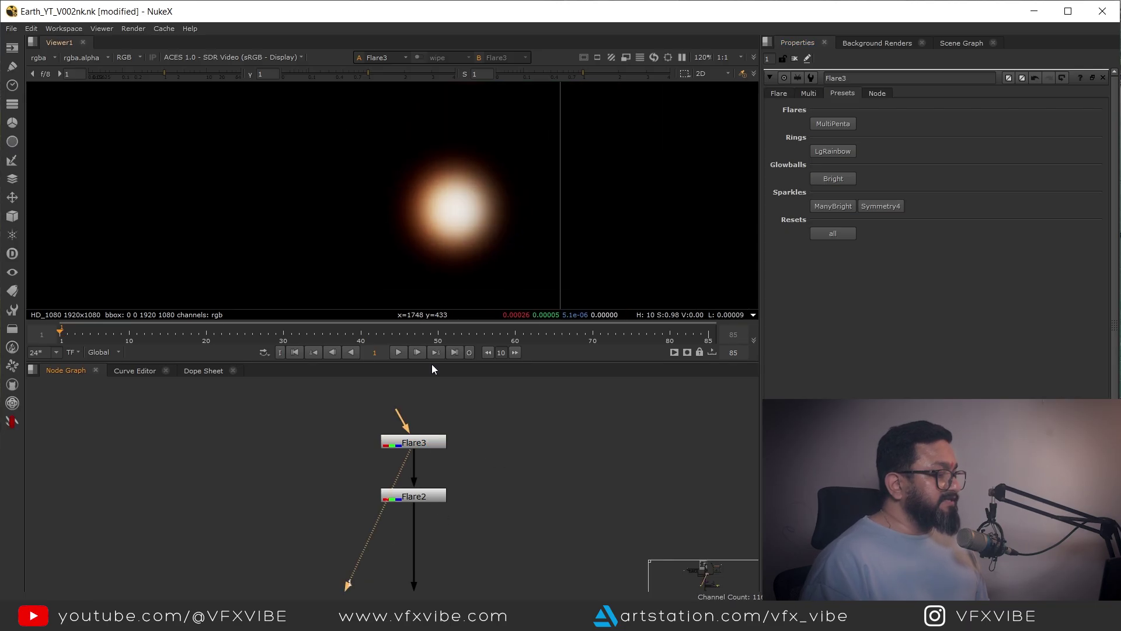
pyautogui.click(424, 495)
pyautogui.press('1')
pyautogui.click(423, 476)
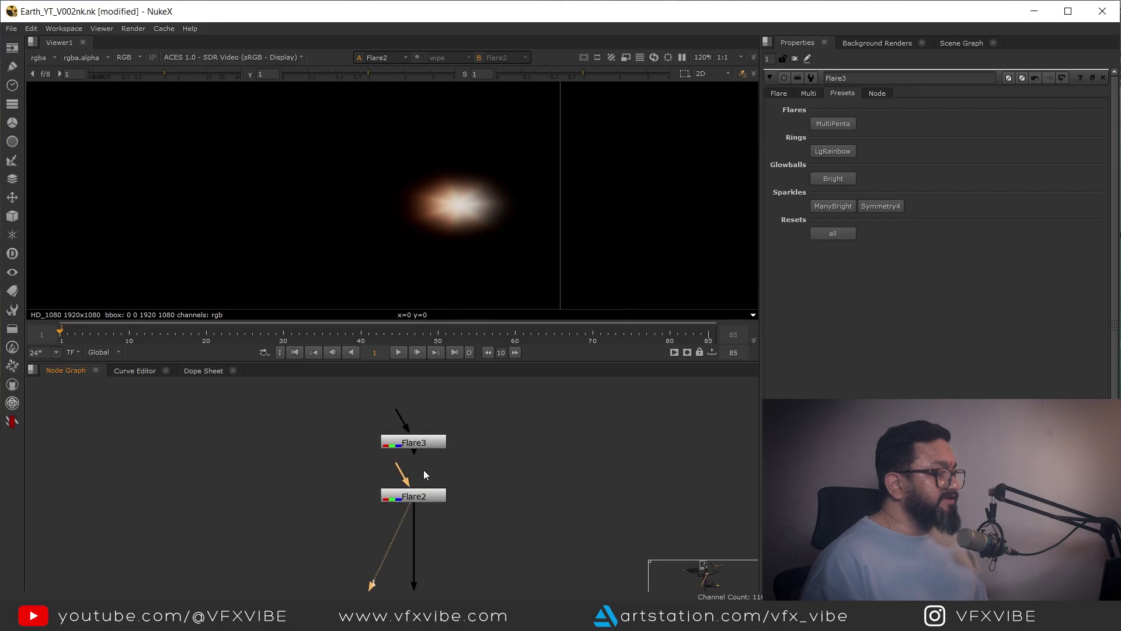
pyautogui.moveTo(403, 465); pyautogui.dragTo(418, 444)
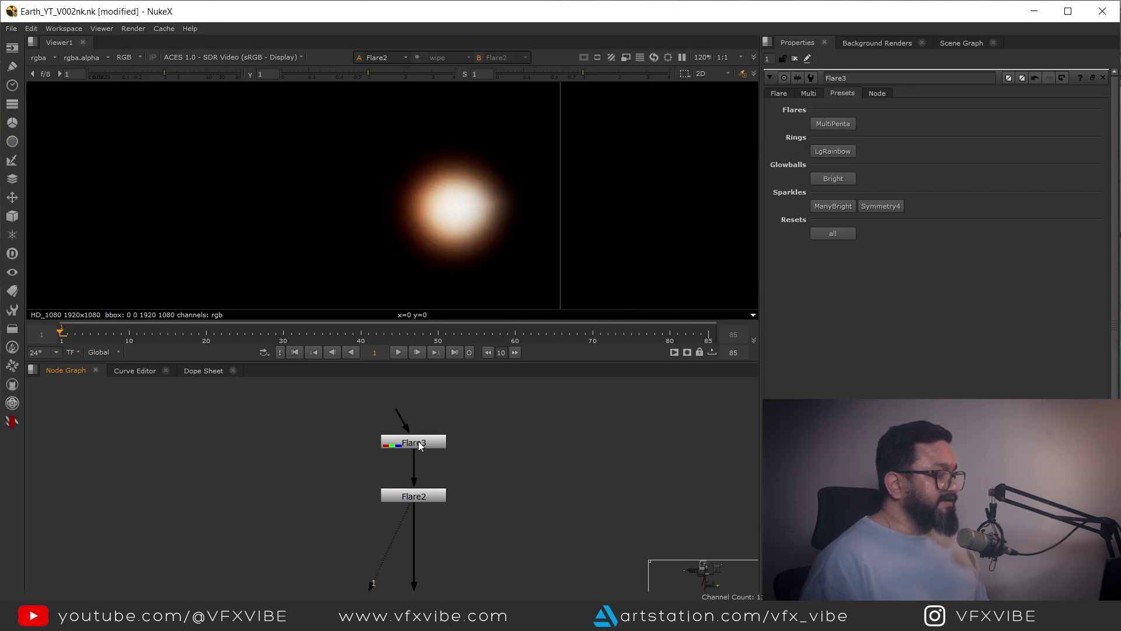
pyautogui.click(419, 444)
# Rename the Flare2 node as Core
pyautogui.moveTo(420, 500); pyautogui.dragTo(426, 499)
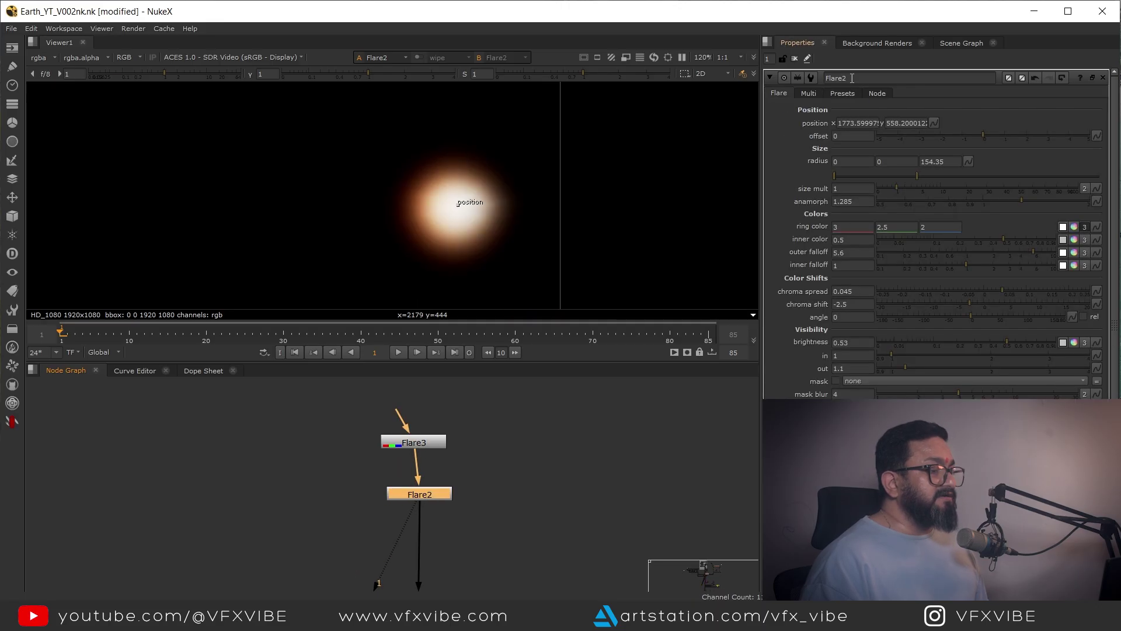
pyautogui.moveTo(852, 78); pyautogui.dragTo(825, 79)
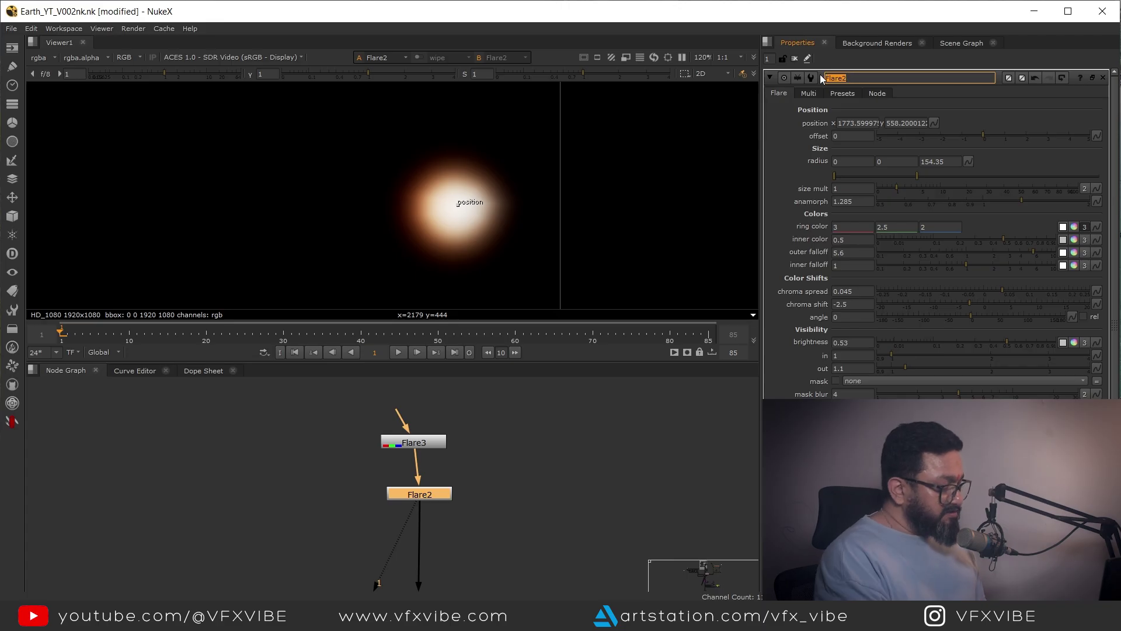
pyautogui.write('Core')
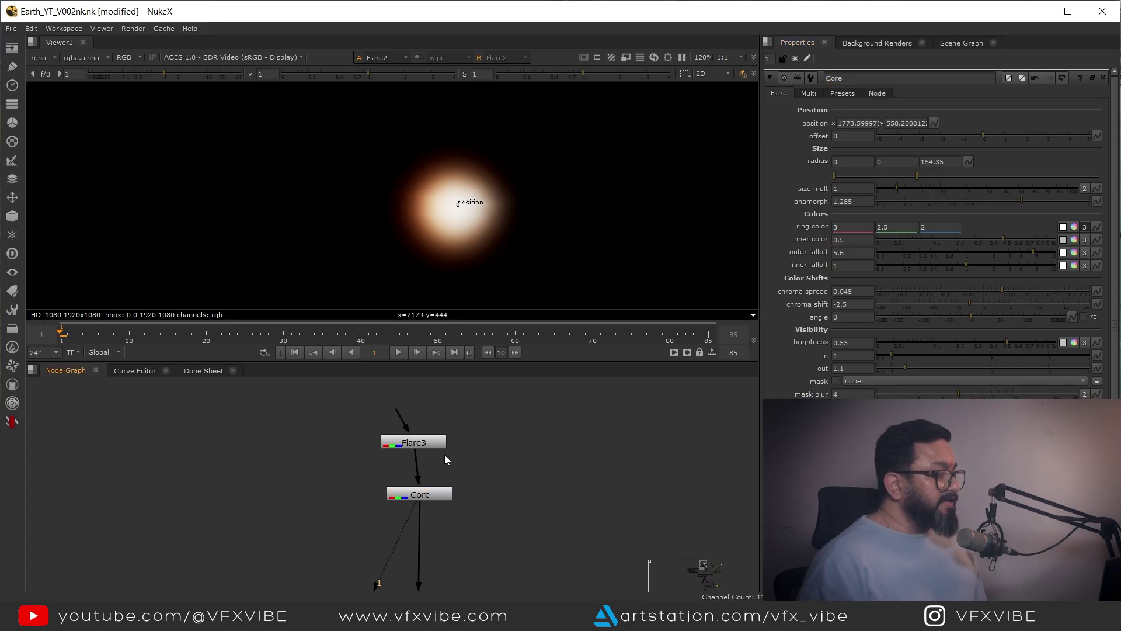
# Align Flare3 above the Core node and rename it as Streak
pyautogui.moveTo(429, 445); pyautogui.dragTo(434, 447)
pyautogui.doubleClick(436, 445)
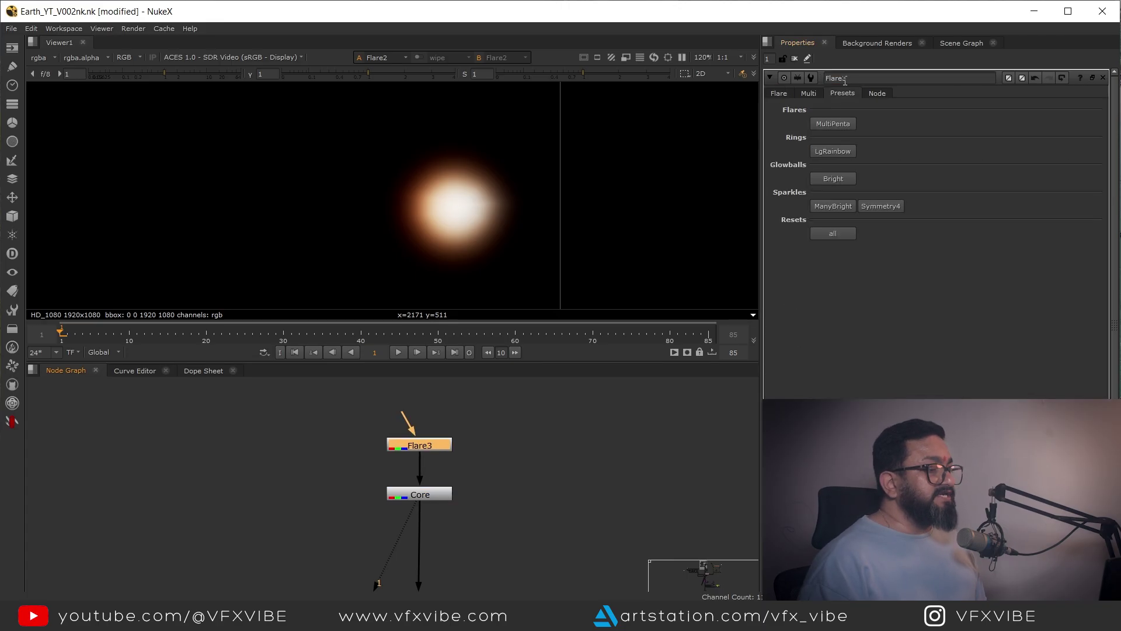
pyautogui.doubleClick(845, 78)
pyautogui.write('Streak')
pyautogui.press('Return')
pyautogui.click(522, 445)
pyautogui.click(443, 446)
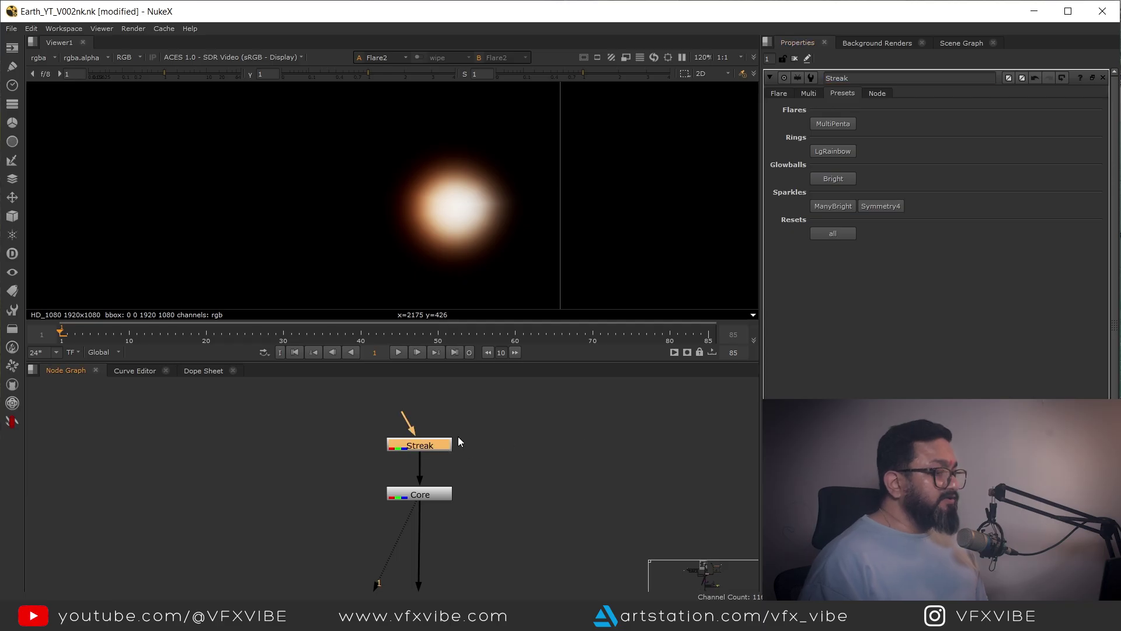
# Try raising Streak's middle radius to 31 and enlarging its outer radius, and undo both changes
pyautogui.click(810, 94)
pyautogui.click(779, 93)
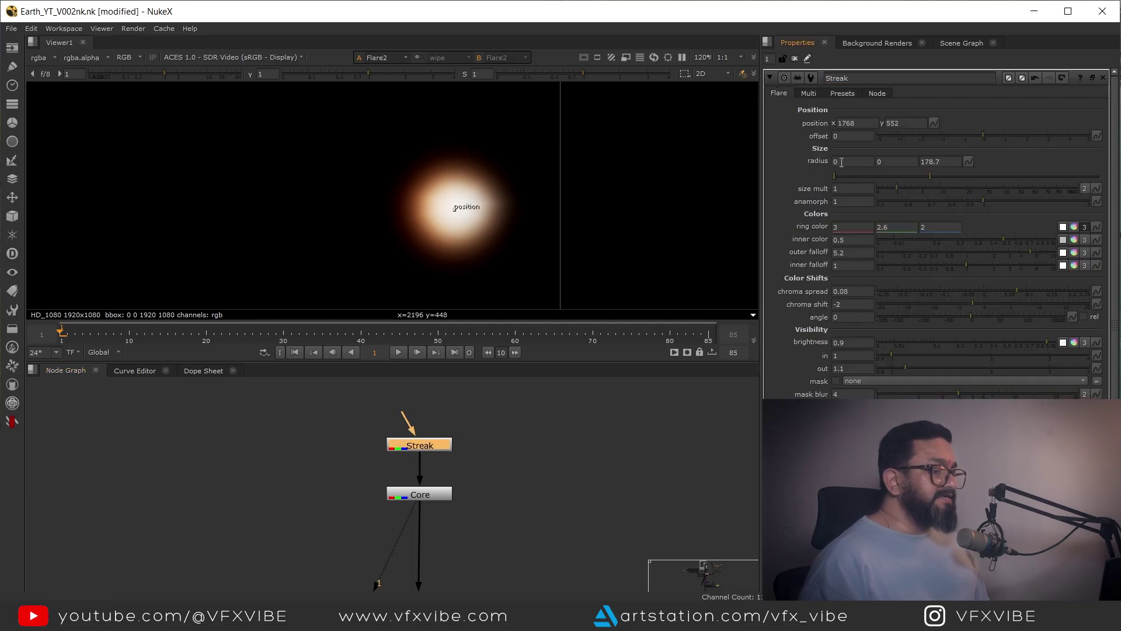
pyautogui.click(879, 162)
pyautogui.press('Up')
pyautogui.press('Up')
pyautogui.press('Up')
pyautogui.press('Up')
pyautogui.press('Up')
pyautogui.press('Up')
pyautogui.press('Up')
pyautogui.press('Up')
pyautogui.press('Up')
pyautogui.press('Up')
pyautogui.press('Up')
pyautogui.press('Up')
pyautogui.press('Up')
pyautogui.press('Up')
pyautogui.press('Up')
pyautogui.press('Up')
pyautogui.press('Up')
pyautogui.press('Up')
pyautogui.press('Up')
pyautogui.press('Up')
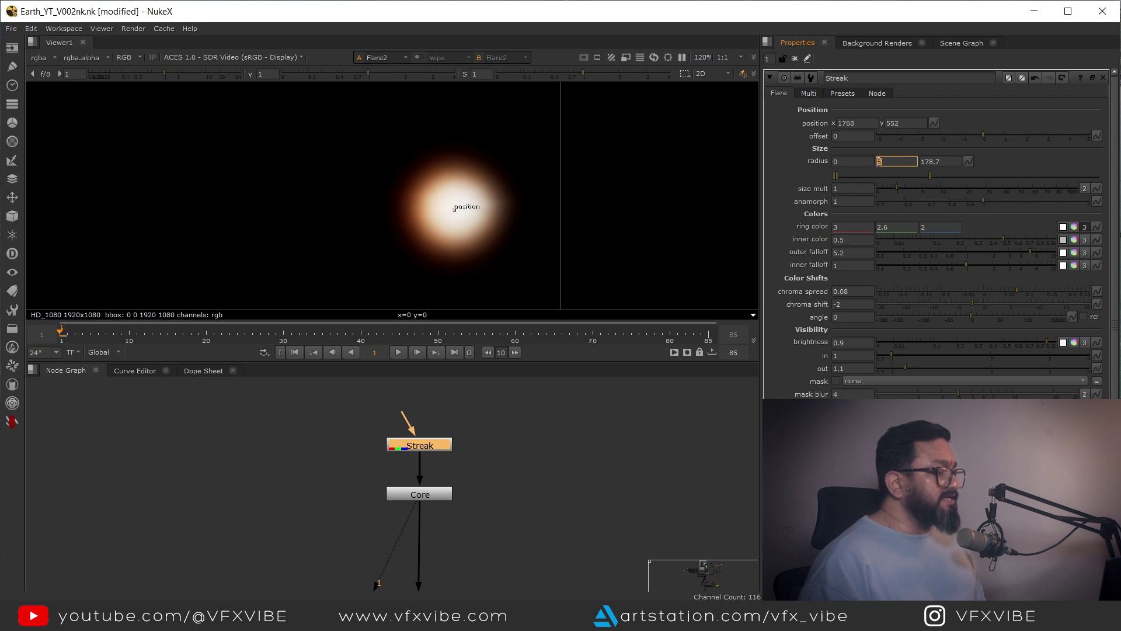
pyautogui.press('Up')
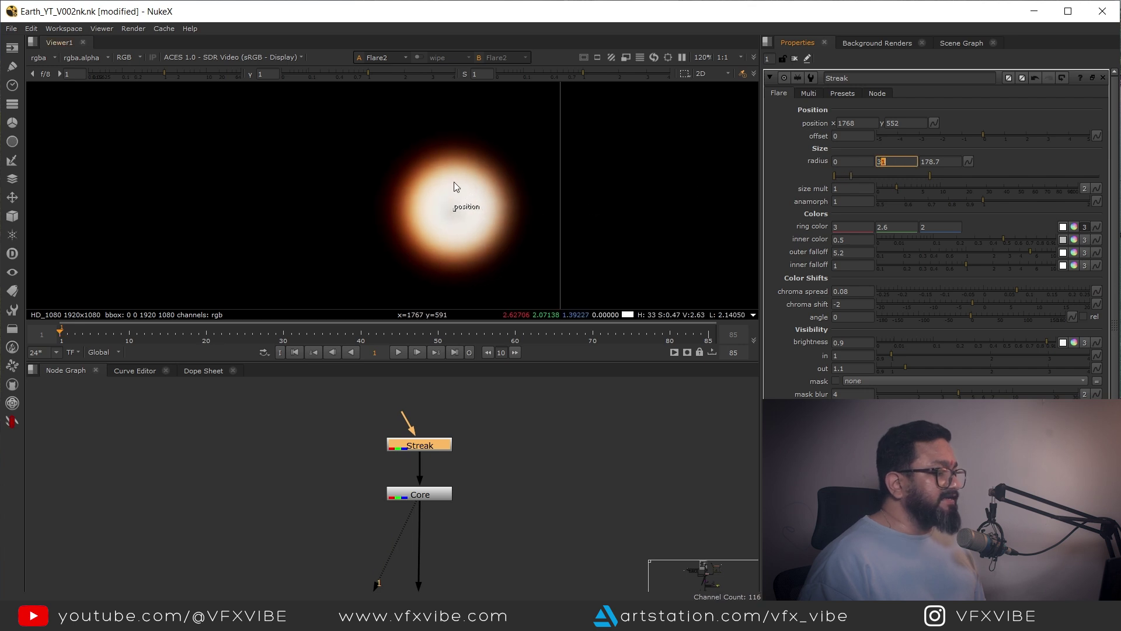
pyautogui.click(924, 161)
pyautogui.press('Up')
pyautogui.press('Up')
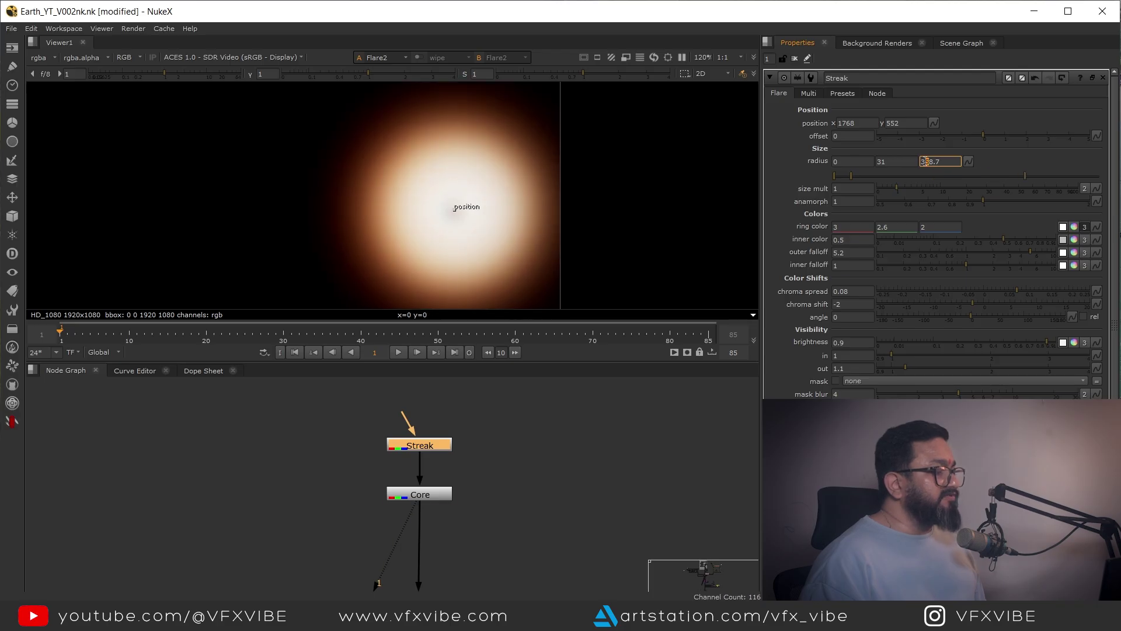
pyautogui.press('Up')
pyautogui.hotkey('ctrl', 'z')
pyautogui.hotkey('ctrl', 'z')
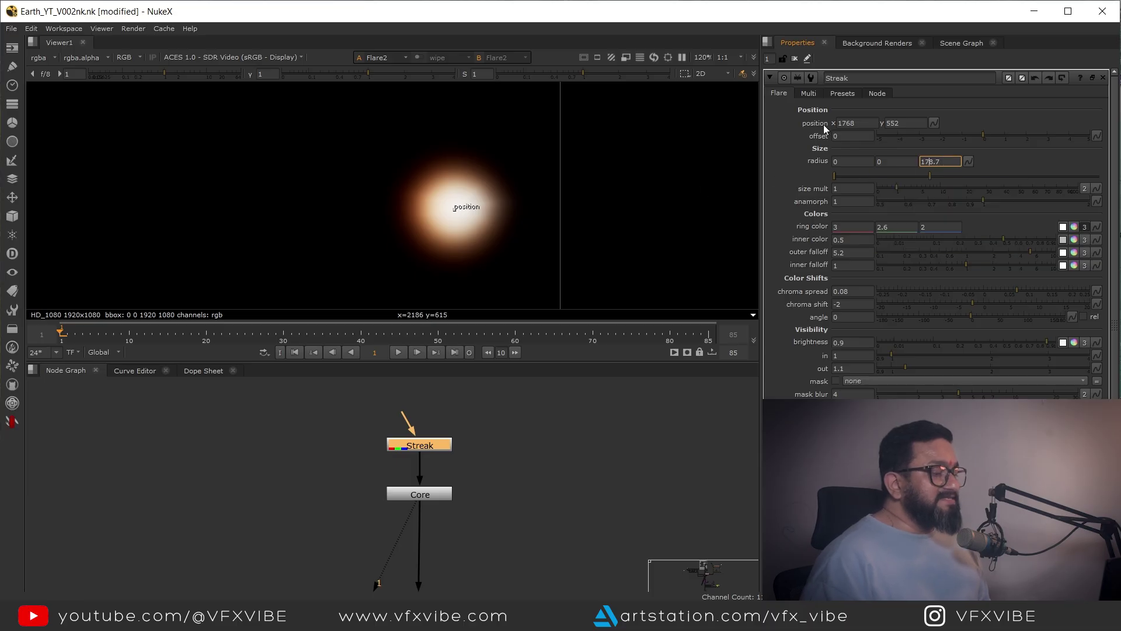
# Stretch the Streak flare into a thin horizontal line with an anamorph of 20
pyautogui.click(784, 97)
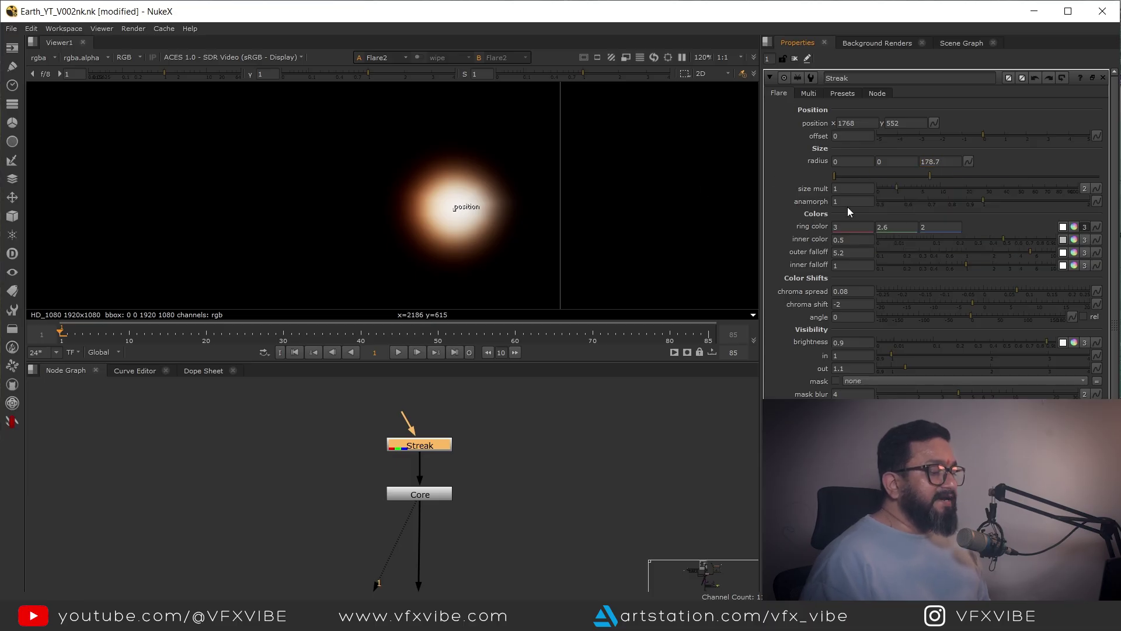
pyautogui.moveTo(986, 198); pyautogui.dragTo(1090, 200)
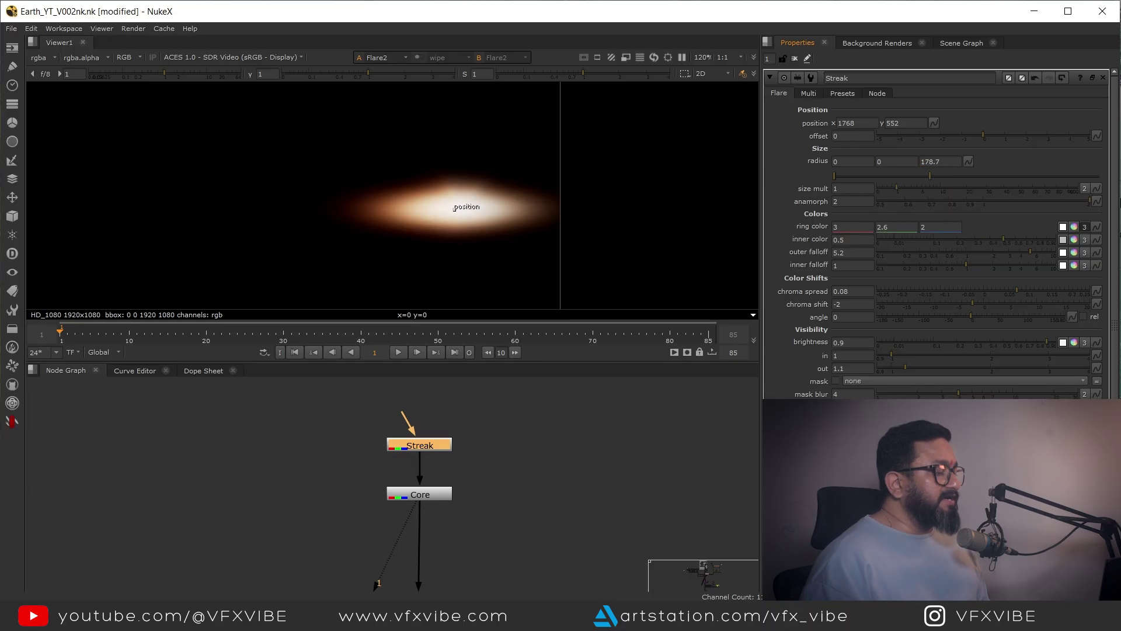
pyautogui.click(843, 202)
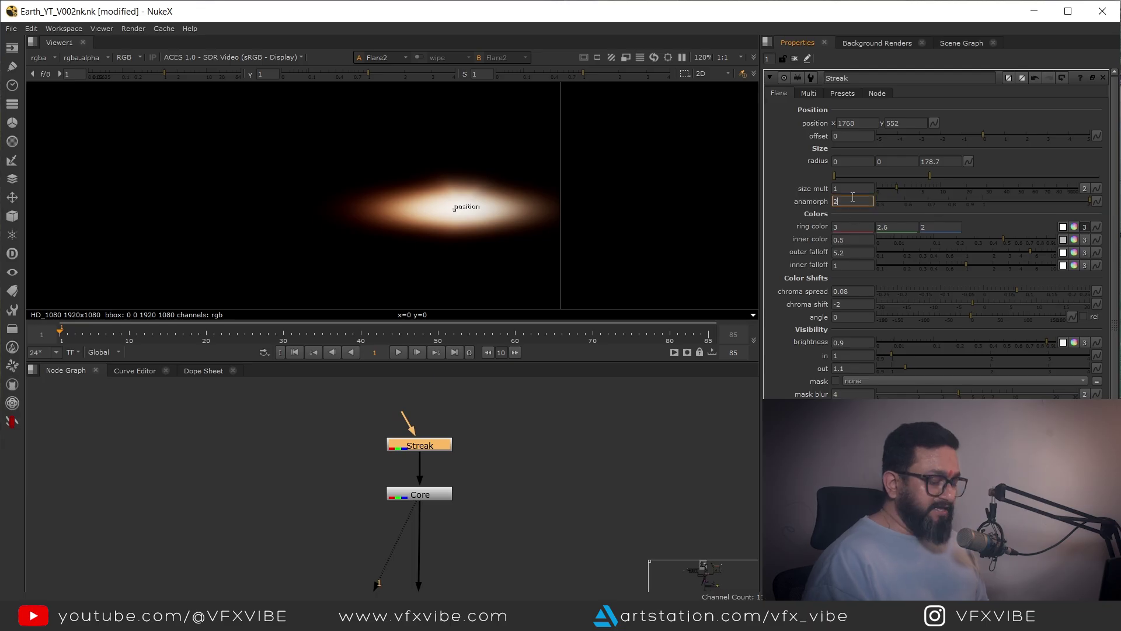
pyautogui.write('0')
pyautogui.press('Return')
pyautogui.scroll(-5, 338, 250)
pyautogui.moveTo(338, 250); pyautogui.dragTo(451, 252, button='middle')
pyautogui.scroll(15, 458, 215)
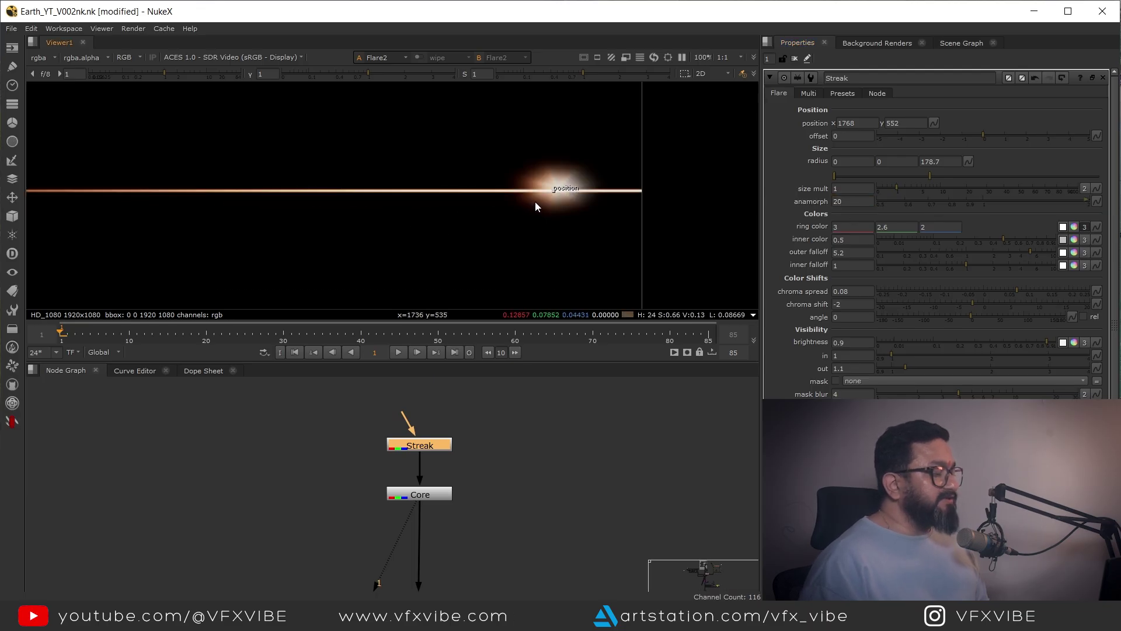
# Shorten the horizontal streak by setting its anamorph to 16
pyautogui.click(838, 202)
pyautogui.press('Down')
pyautogui.write('16')
pyautogui.press('Return')
pyautogui.scroll(-6, 525, 224)
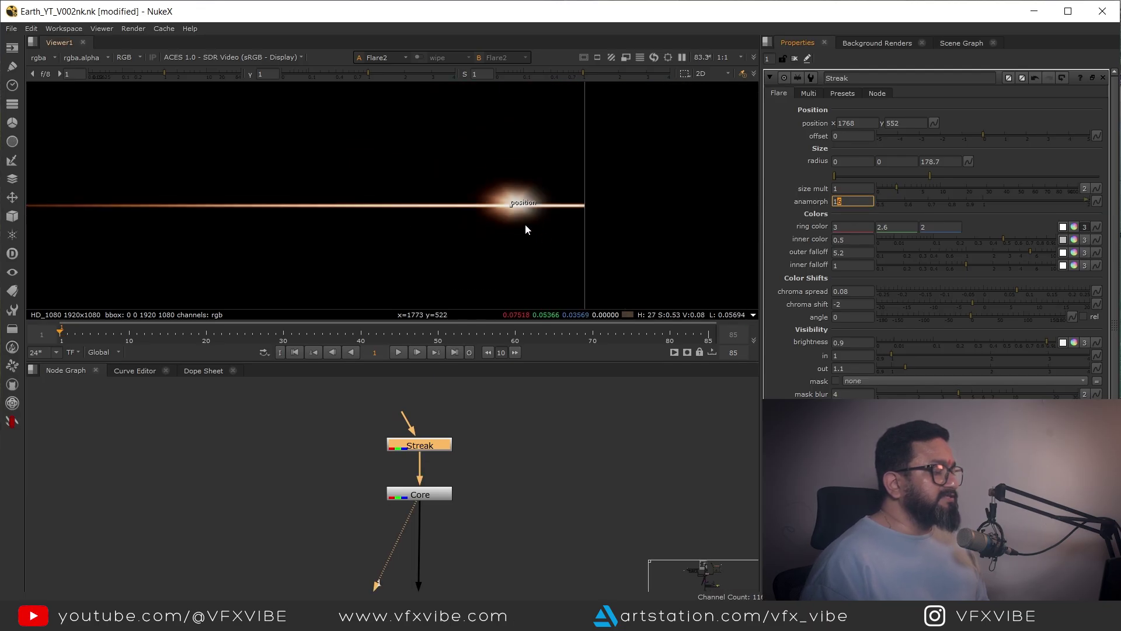
# Check the streak over the nebula light in the merged composite and set Streak's size mult to 0.35
pyautogui.scroll(-4, 454, 228)
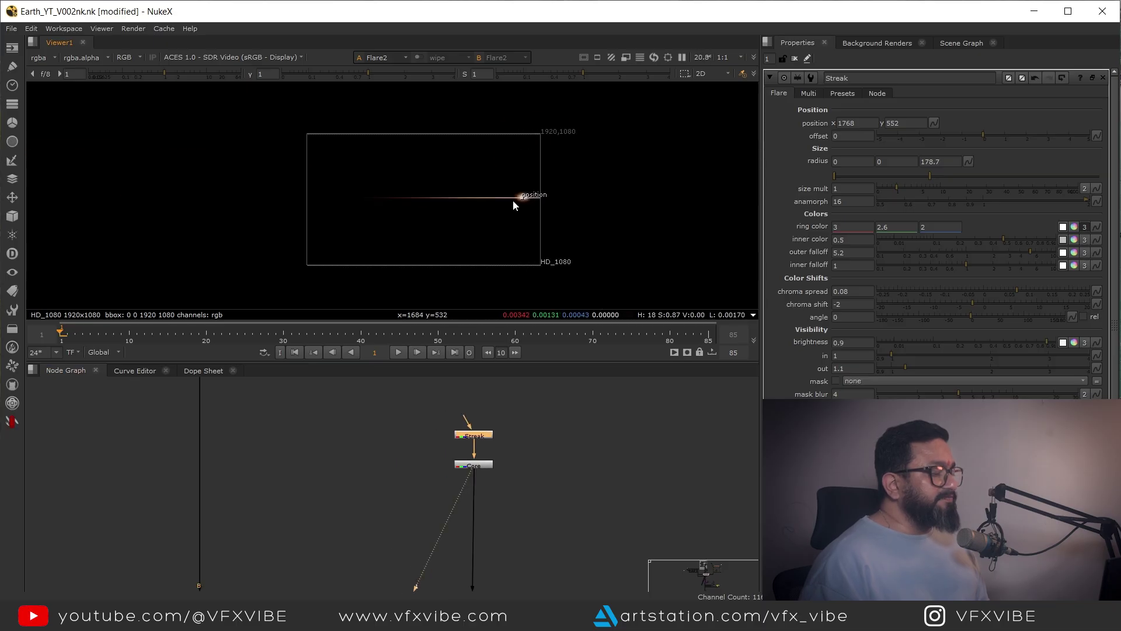
pyautogui.scroll(3, 528, 200)
pyautogui.scroll(-5, 513, 470)
pyautogui.moveTo(501, 471); pyautogui.dragTo(504, 440, button='middle')
pyautogui.moveTo(399, 573); pyautogui.dragTo(444, 470, button='middle')
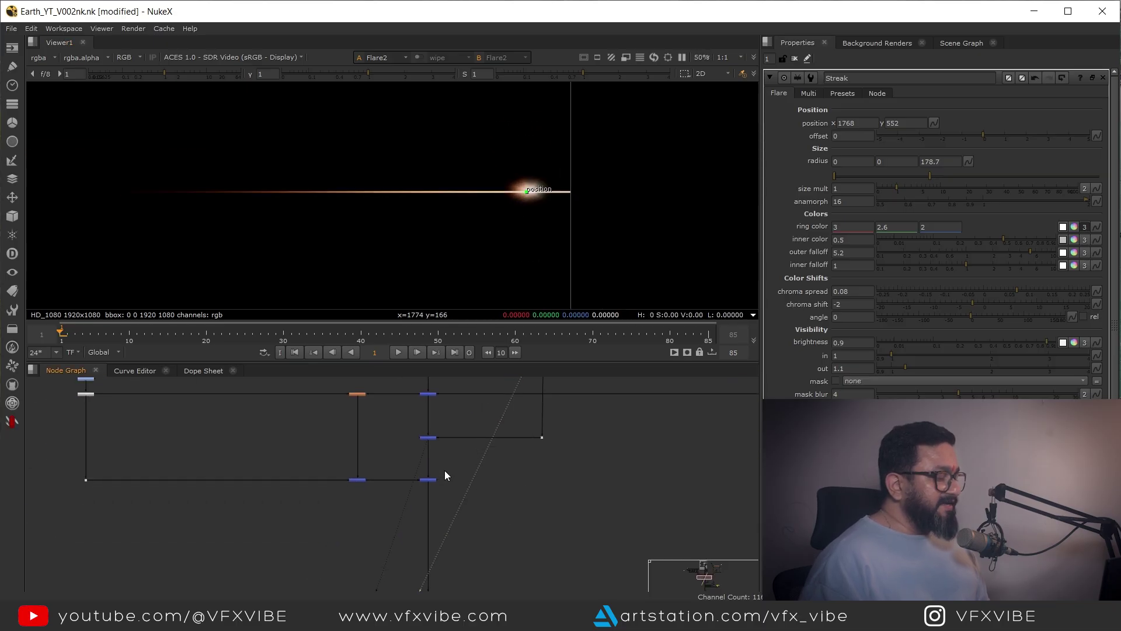
pyautogui.scroll(4, 444, 450)
pyautogui.press('2')
pyautogui.scroll(3, 524, 221)
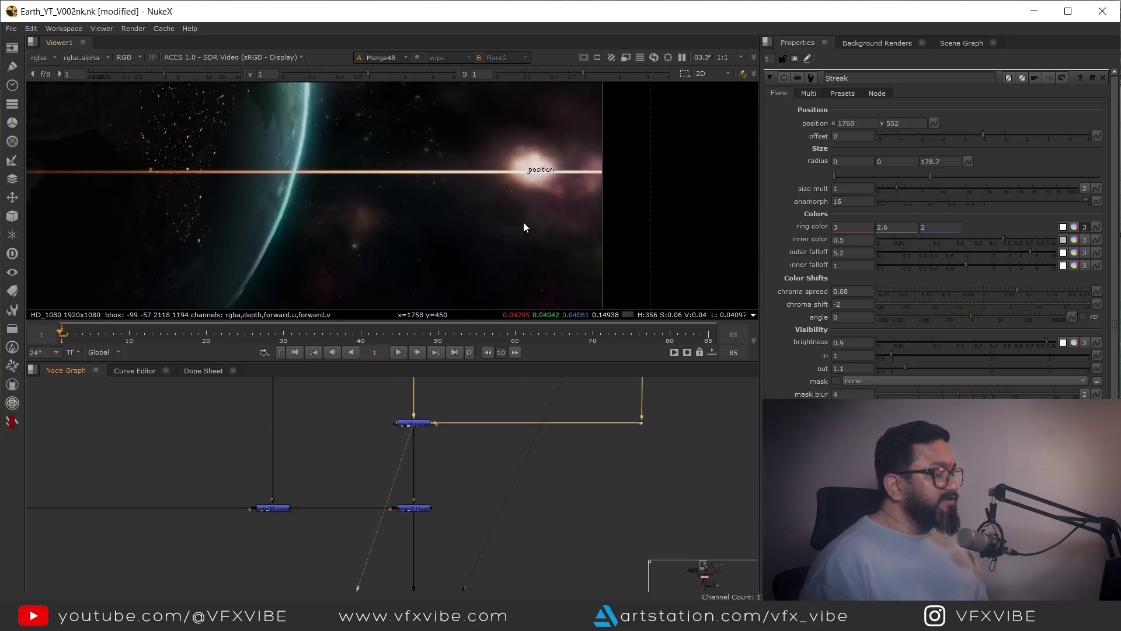
pyautogui.scroll(3, 555, 189)
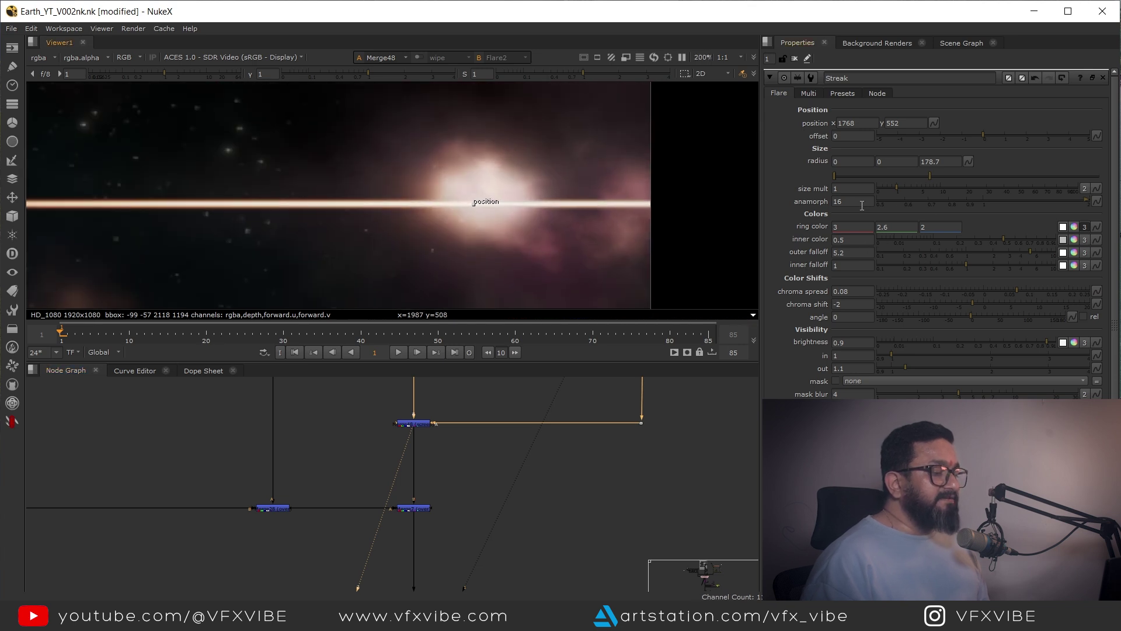
pyautogui.moveTo(898, 189)
pyautogui.mouseDown()
pyautogui.moveTo(875, 187)
pyautogui.moveTo(888, 192)
pyautogui.mouseUp()
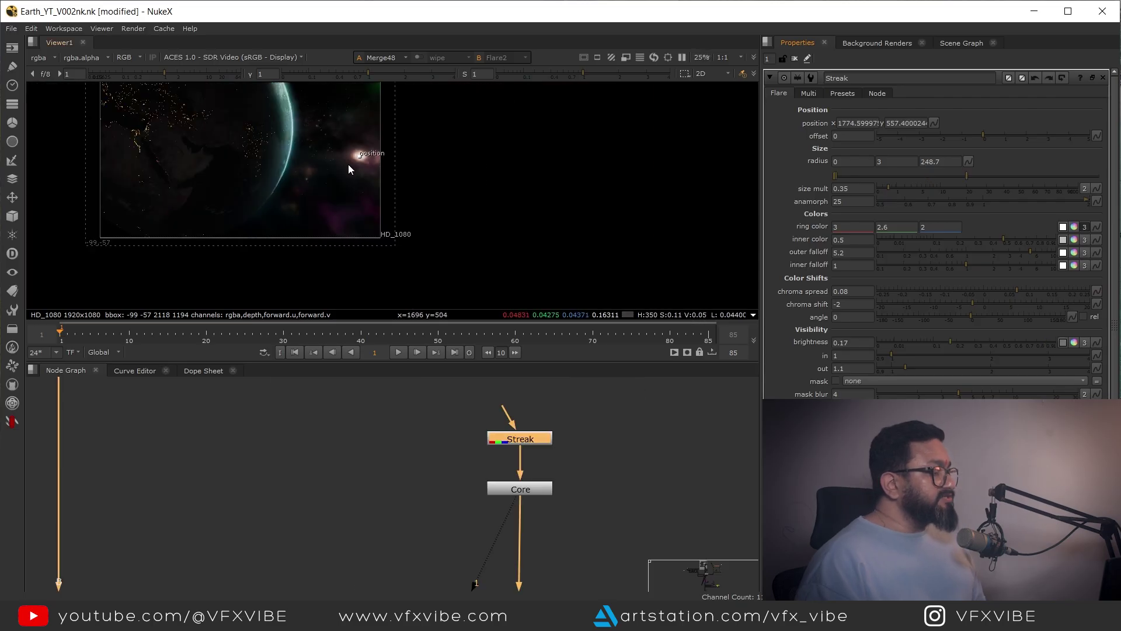
# View the full composite through Grade33 and examine the streak across the nebula light beside the spaceship
pyautogui.scroll(-3, 540, 507)
pyautogui.scroll(-5, 467, 455)
pyautogui.moveTo(486, 488); pyautogui.dragTo(477, 425, button='middle')
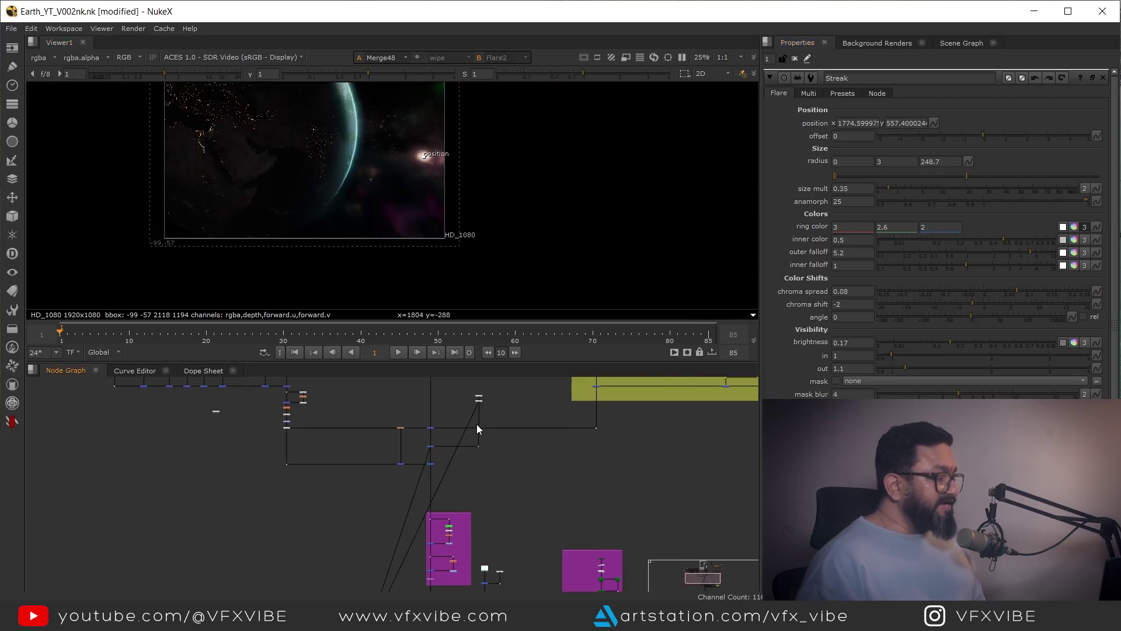
pyautogui.moveTo(474, 545); pyautogui.dragTo(468, 426, button='middle')
pyautogui.moveTo(446, 553); pyautogui.dragTo(466, 408, button='middle')
pyautogui.scroll(5, 429, 492)
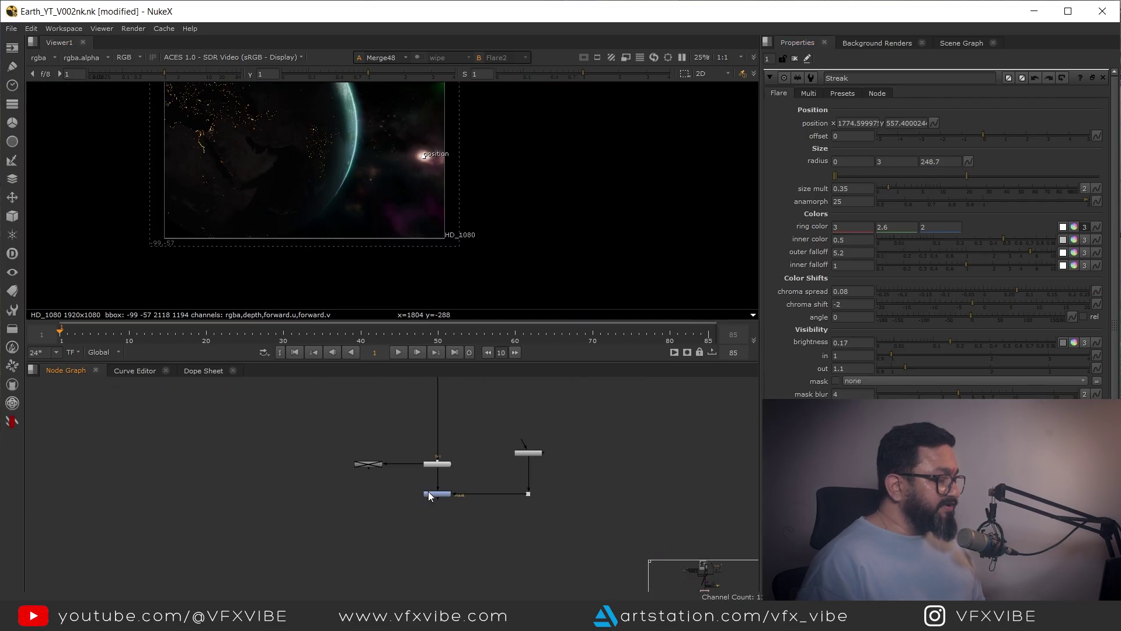
pyautogui.moveTo(409, 483); pyautogui.dragTo(493, 547)
pyautogui.press('1')
pyautogui.scroll(8, 426, 220)
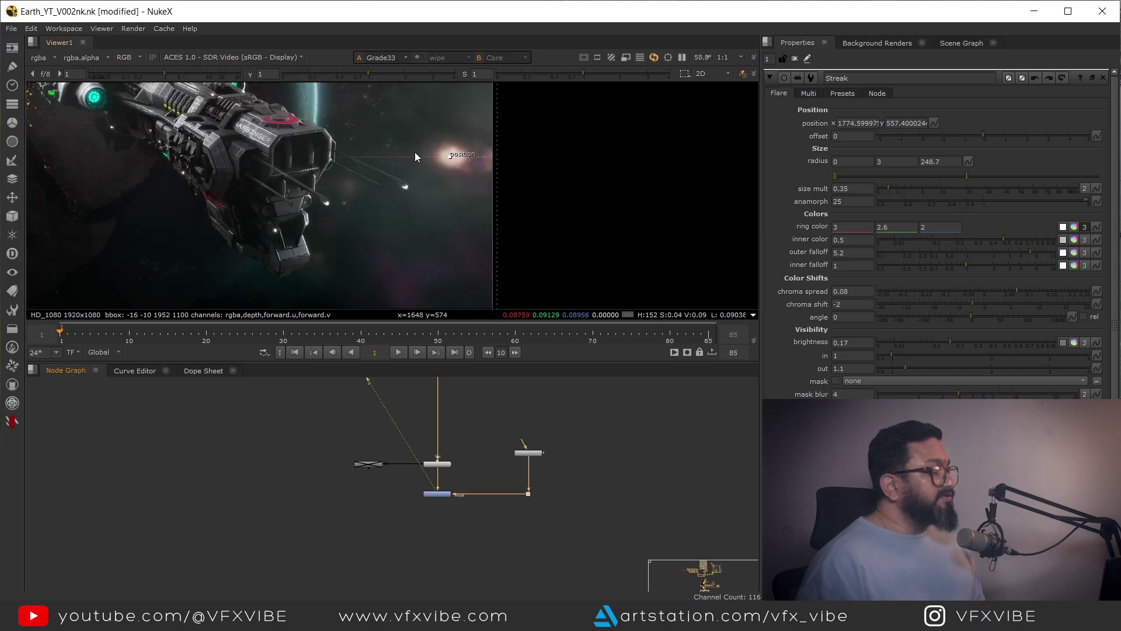
pyautogui.scroll(3, 418, 163)
pyautogui.scroll(-2, 573, 175)
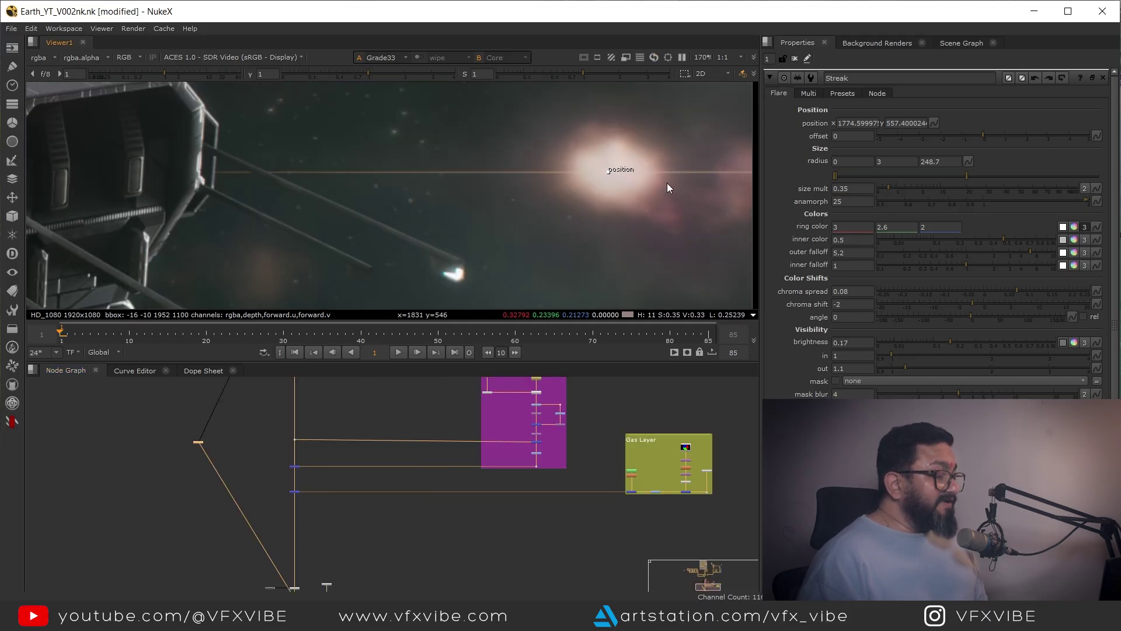
pyautogui.scroll(-2, 456, 169)
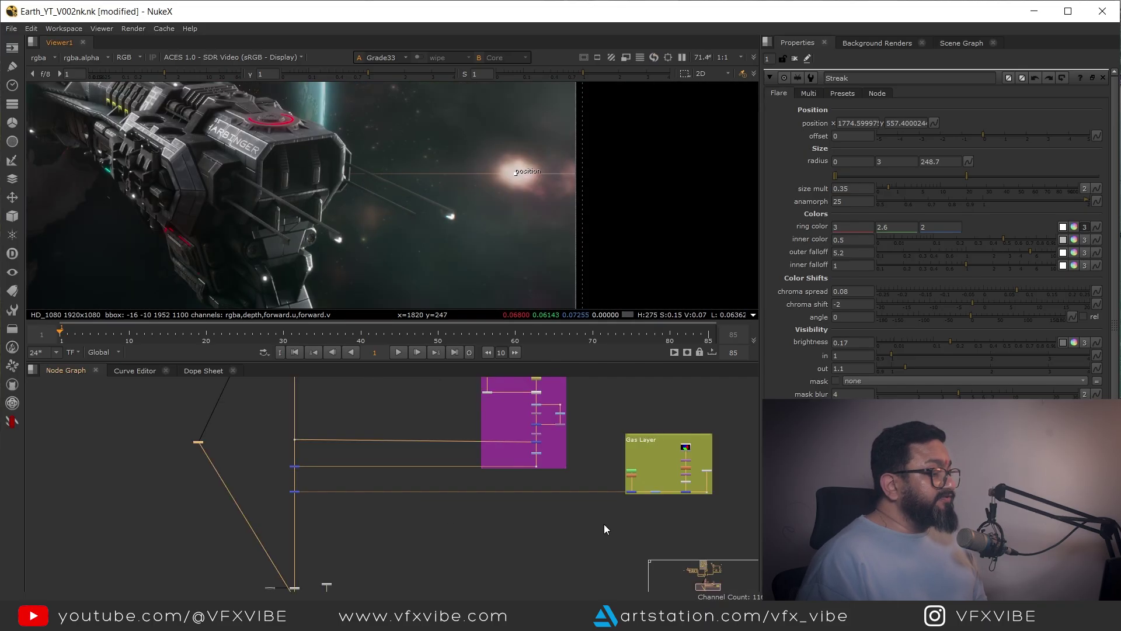
# View the new Flare2 node by itself and apply the MultiPenta flare preset to it
pyautogui.scroll(-5, 529, 478)
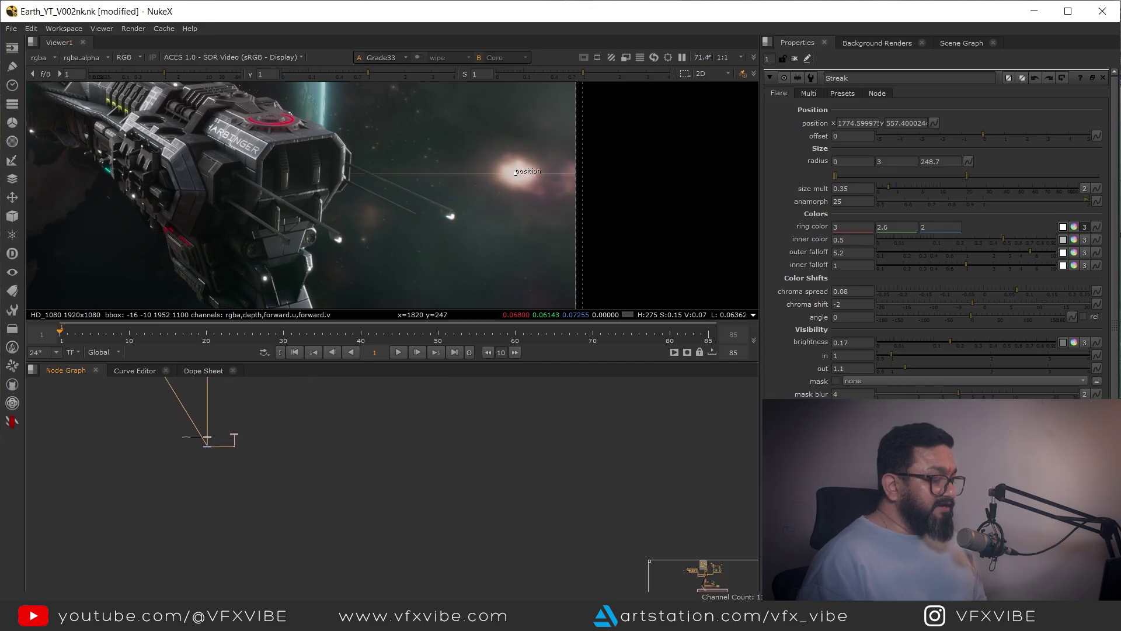
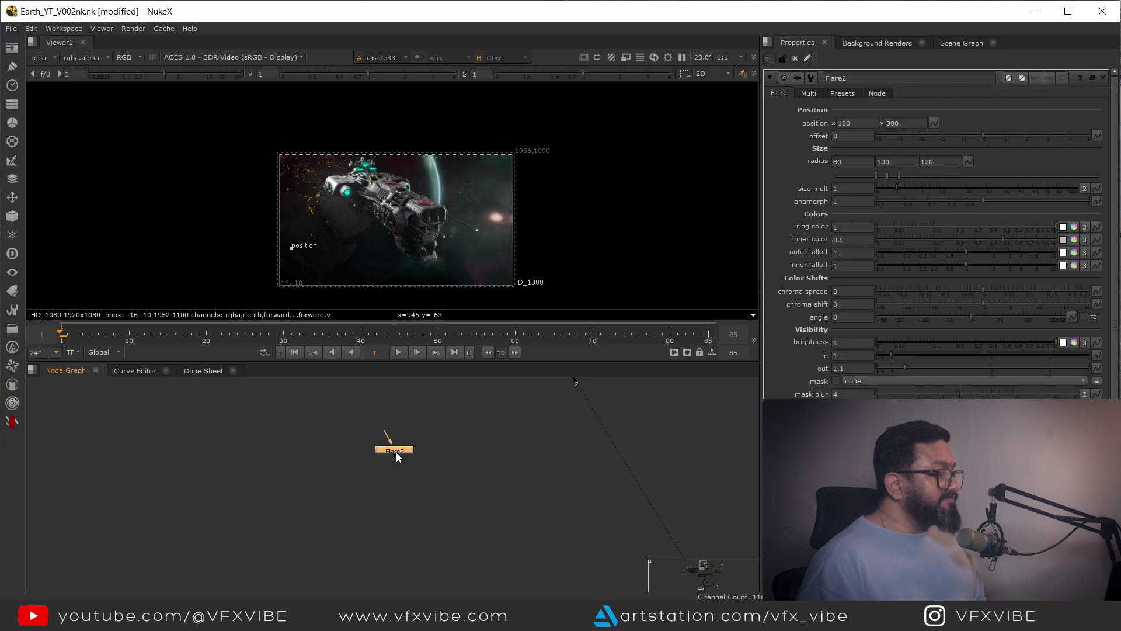
pyautogui.press('1')
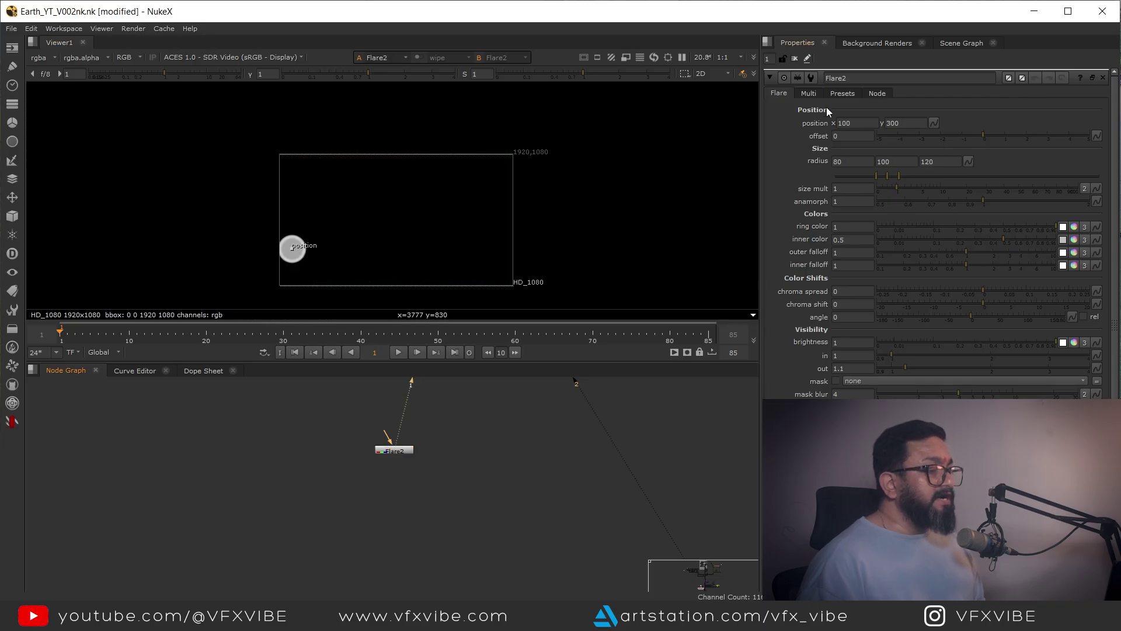
pyautogui.click(841, 94)
pyautogui.click(834, 124)
pyautogui.scroll(2, 409, 233)
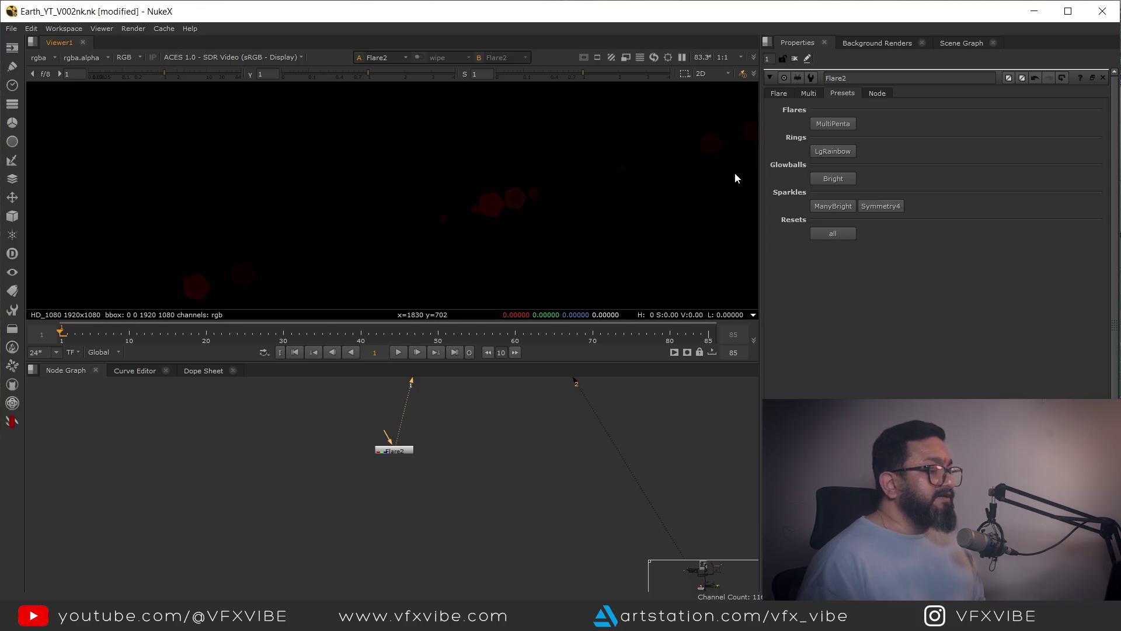
# Set Flare2's Multiple Flares repeat to 6 and raise the viewer gain to 12 to reveal the faint pentagons
pyautogui.click(806, 93)
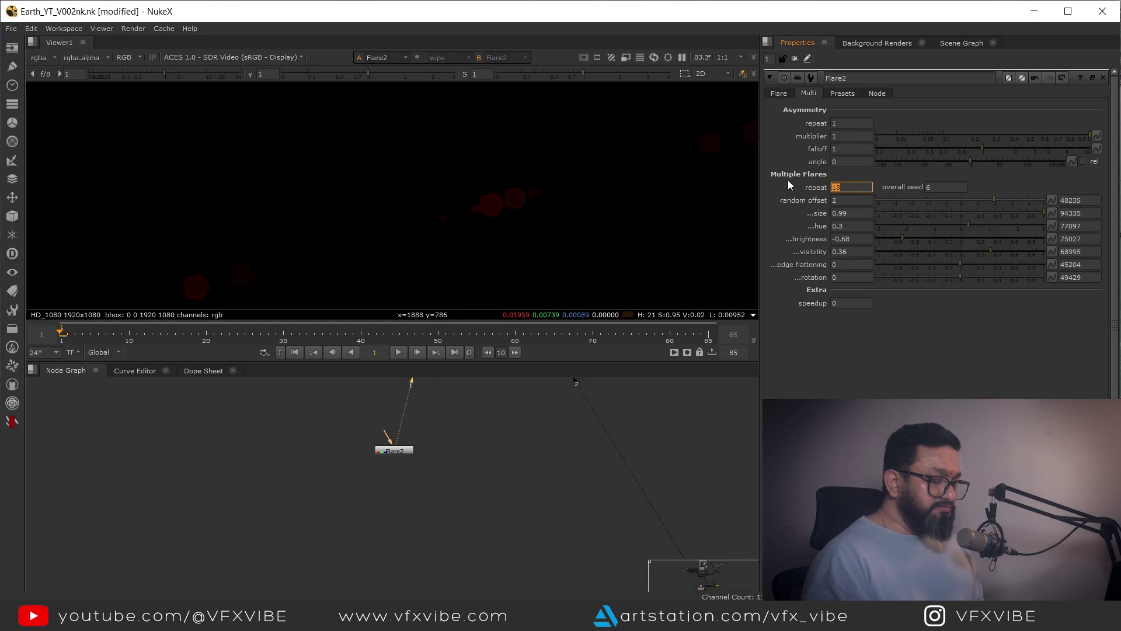
pyautogui.write('6')
pyautogui.press('Return')
pyautogui.scroll(-4, 472, 187)
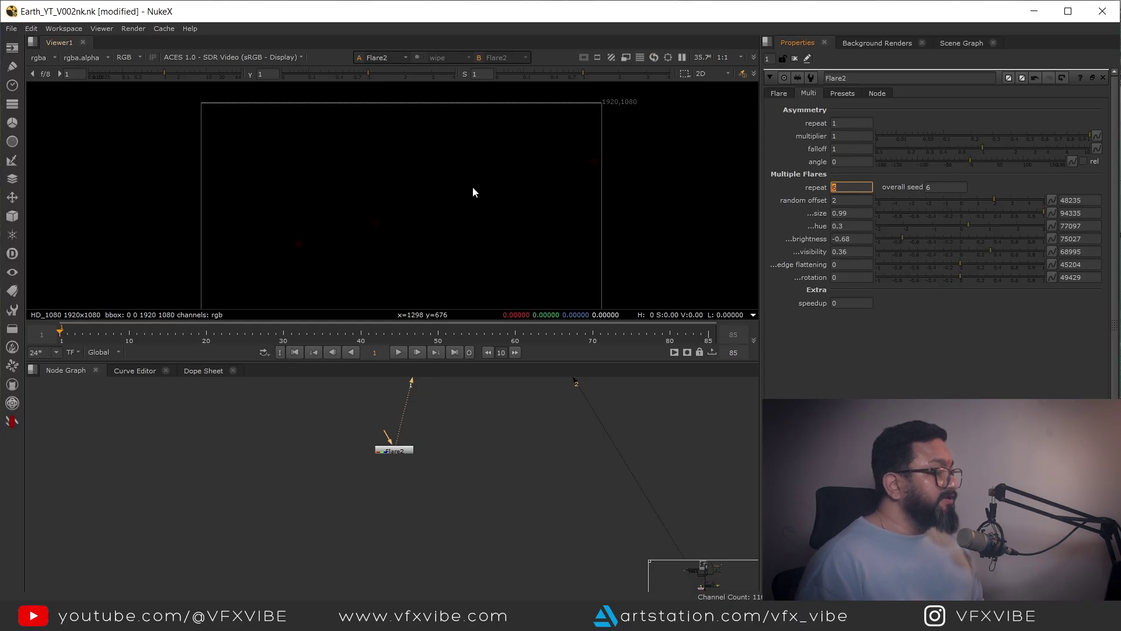
pyautogui.moveTo(174, 74); pyautogui.dragTo(210, 74)
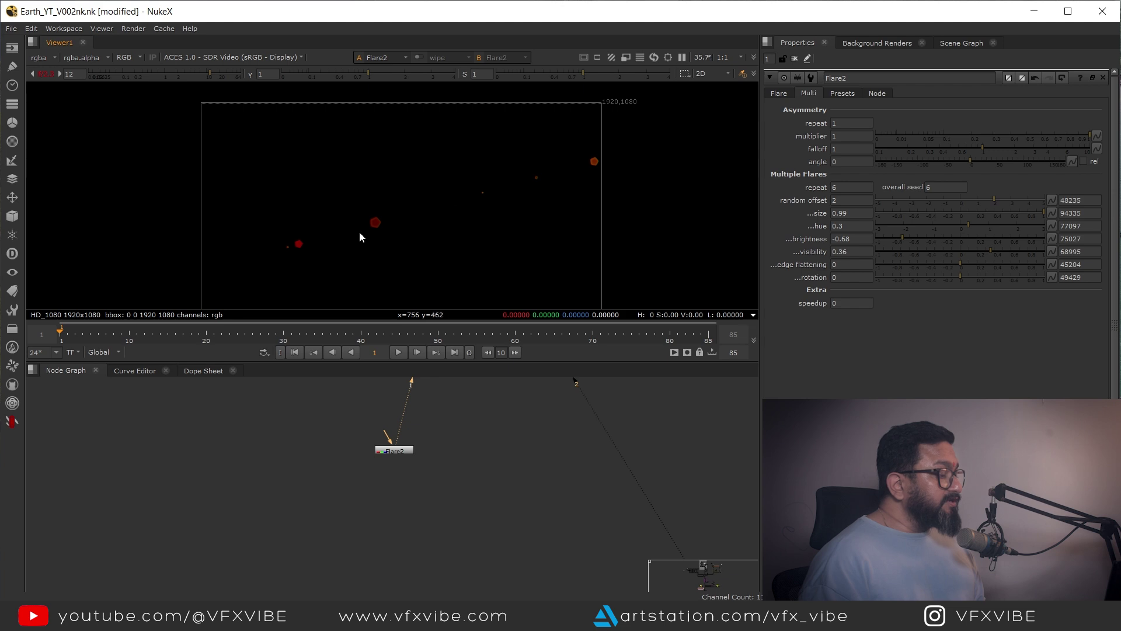
pyautogui.scroll(4, 450, 240)
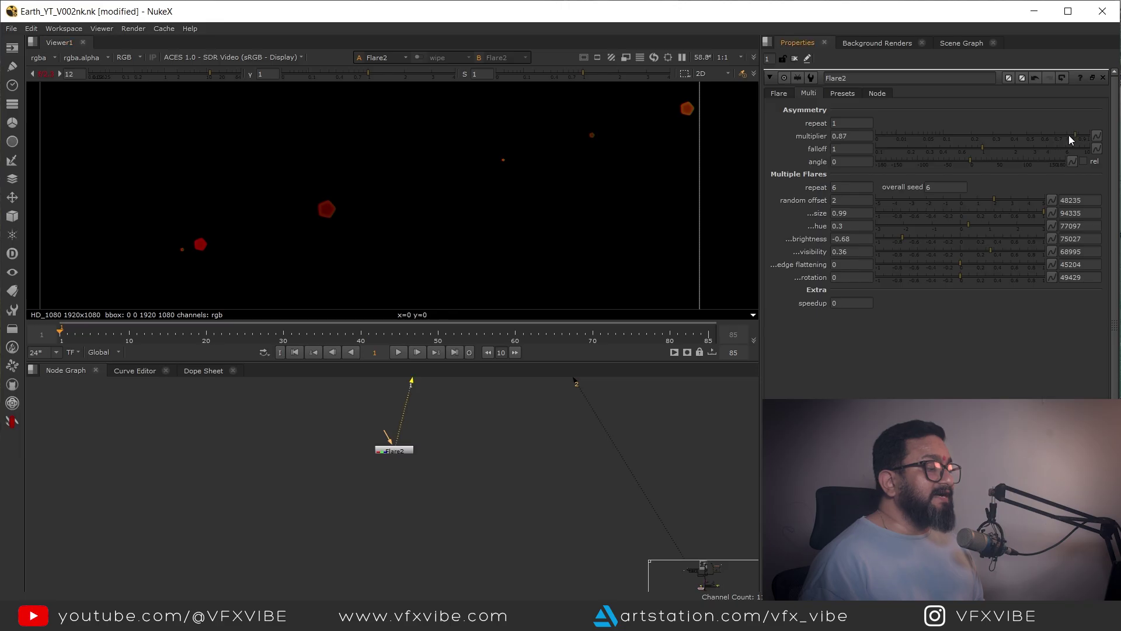
# Bring Flare2's repeated pentagons together into one cluster by reducing their random offset to 0.008
pyautogui.moveTo(994, 200); pyautogui.dragTo(962, 203)
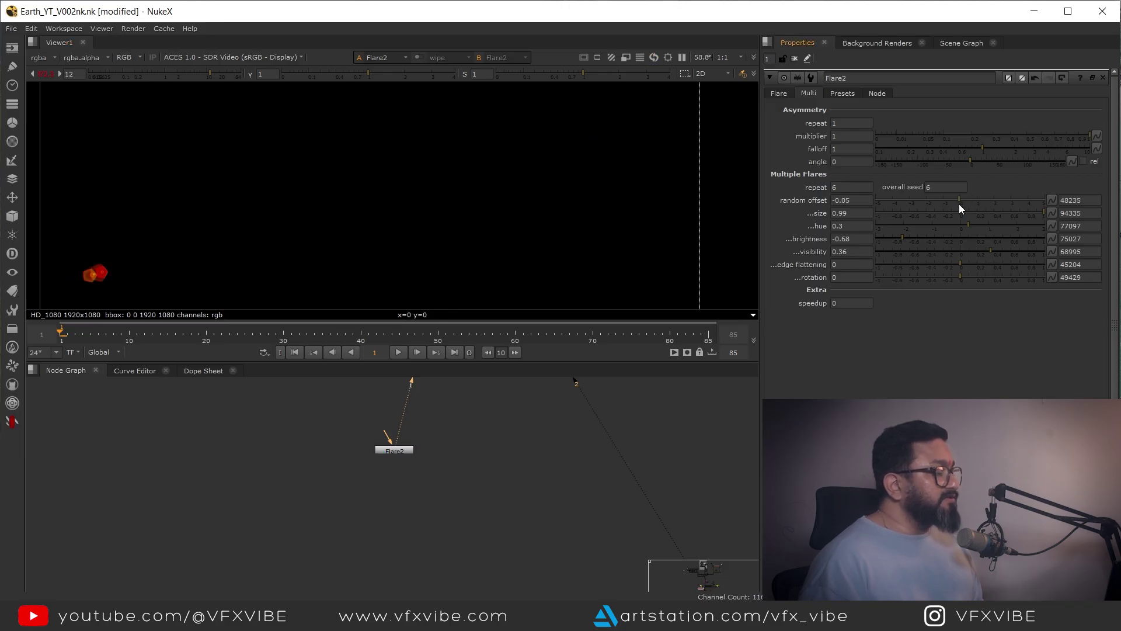
pyautogui.scroll(4, 348, 202)
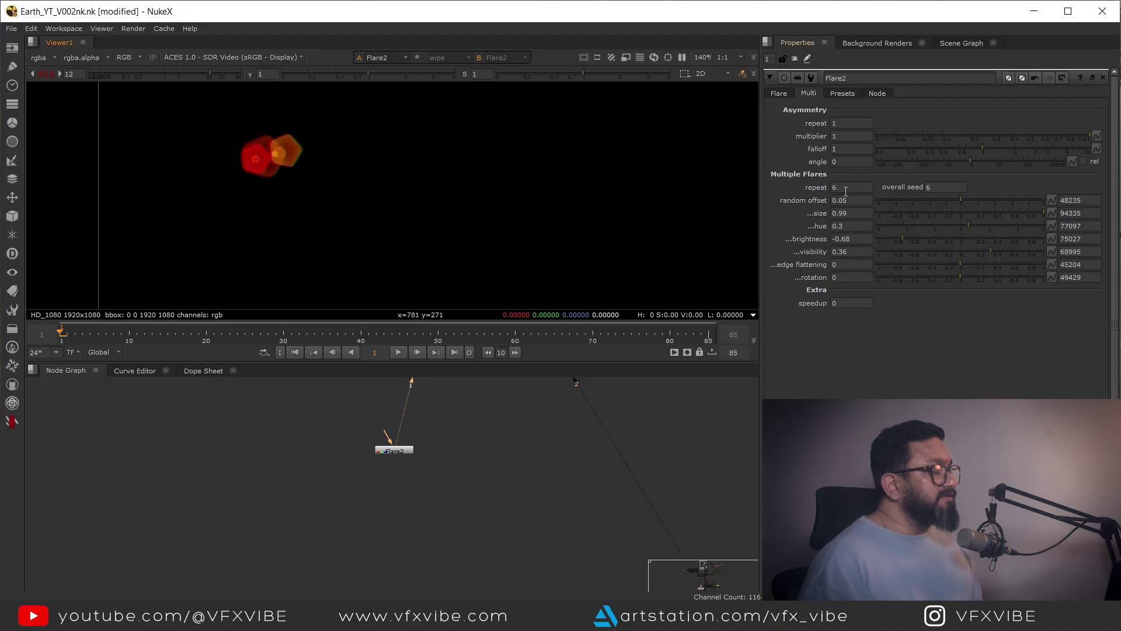
pyautogui.click(849, 201)
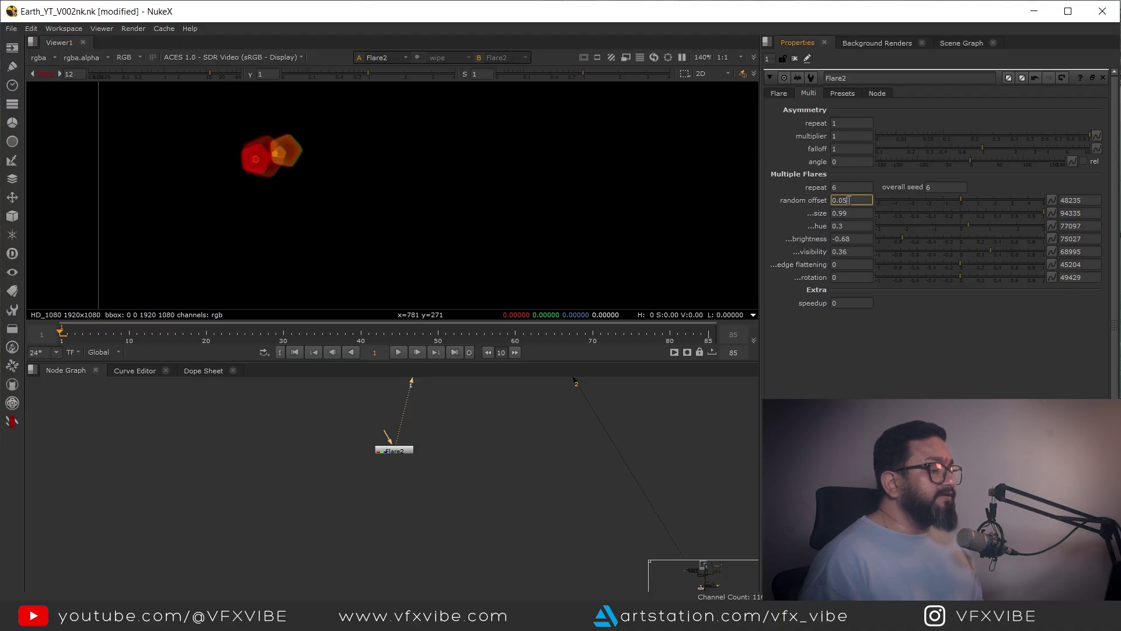
pyautogui.press('Down')
pyautogui.press('Down')
pyautogui.press('Down')
pyautogui.press('Down')
pyautogui.press('Down')
pyautogui.press('Down')
pyautogui.press('Down')
pyautogui.press('Down')
pyautogui.press('Down')
pyautogui.press('Down')
pyautogui.press('Down')
pyautogui.press('Down')
pyautogui.press('Down')
pyautogui.press('Down')
pyautogui.press('Down')
pyautogui.press('Down')
pyautogui.press('Down')
pyautogui.press('Down')
pyautogui.press('Down')
pyautogui.press('Down')
pyautogui.press('Down')
pyautogui.press('Down')
pyautogui.press('Down')
pyautogui.press('Down')
pyautogui.press('Down')
pyautogui.press('Down')
pyautogui.press('Down')
pyautogui.press('Down')
pyautogui.press('Down')
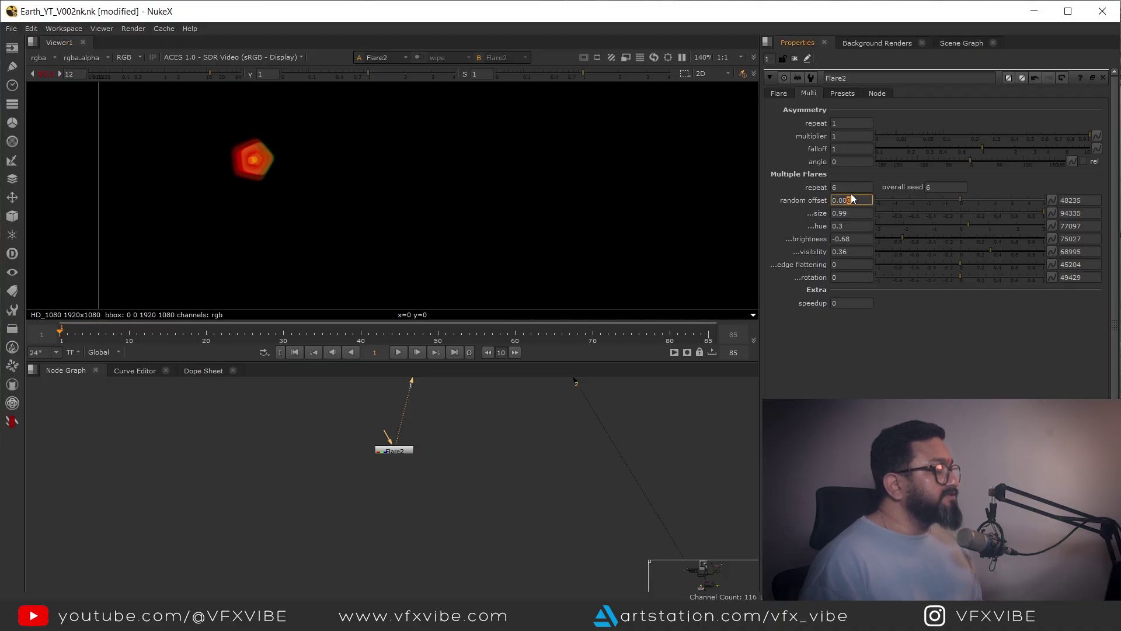
pyautogui.moveTo(344, 203); pyautogui.dragTo(369, 172, button='middle')
pyautogui.moveTo(398, 206); pyautogui.dragTo(416, 186, button='middle')
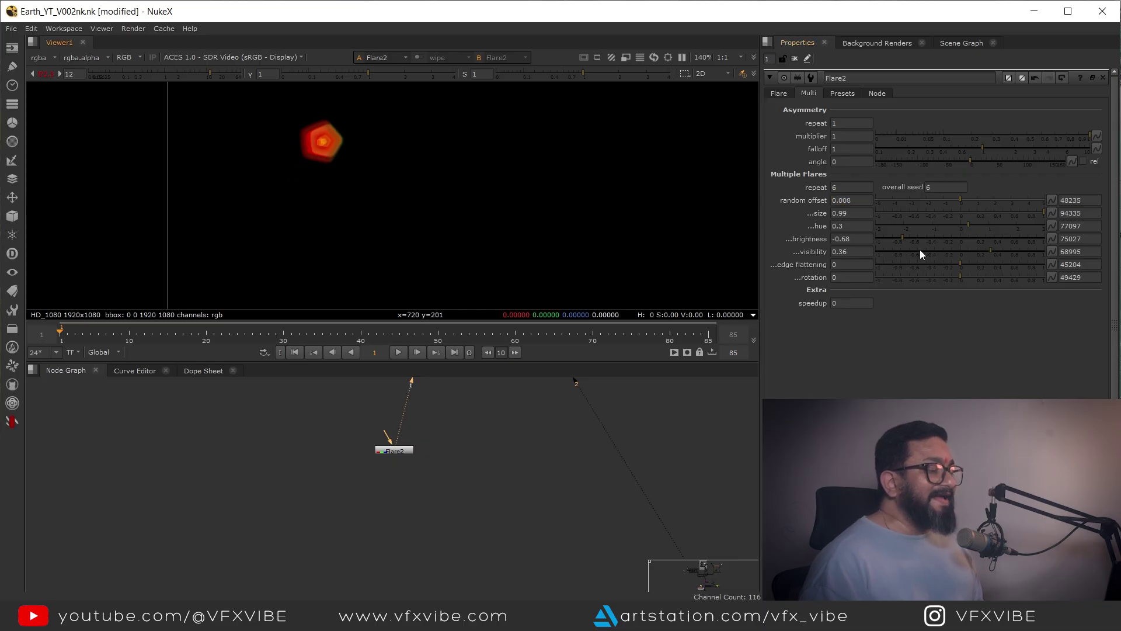
# Keep Flare2's position offset at 0.1 and move the flare's position to x 238, y 630
pyautogui.click(779, 94)
pyautogui.scroll(-5, 485, 180)
pyautogui.moveTo(495, 187); pyautogui.dragTo(405, 266, button='middle')
pyautogui.scroll(-4, 507, 210)
pyautogui.moveTo(507, 211); pyautogui.dragTo(440, 205, button='middle')
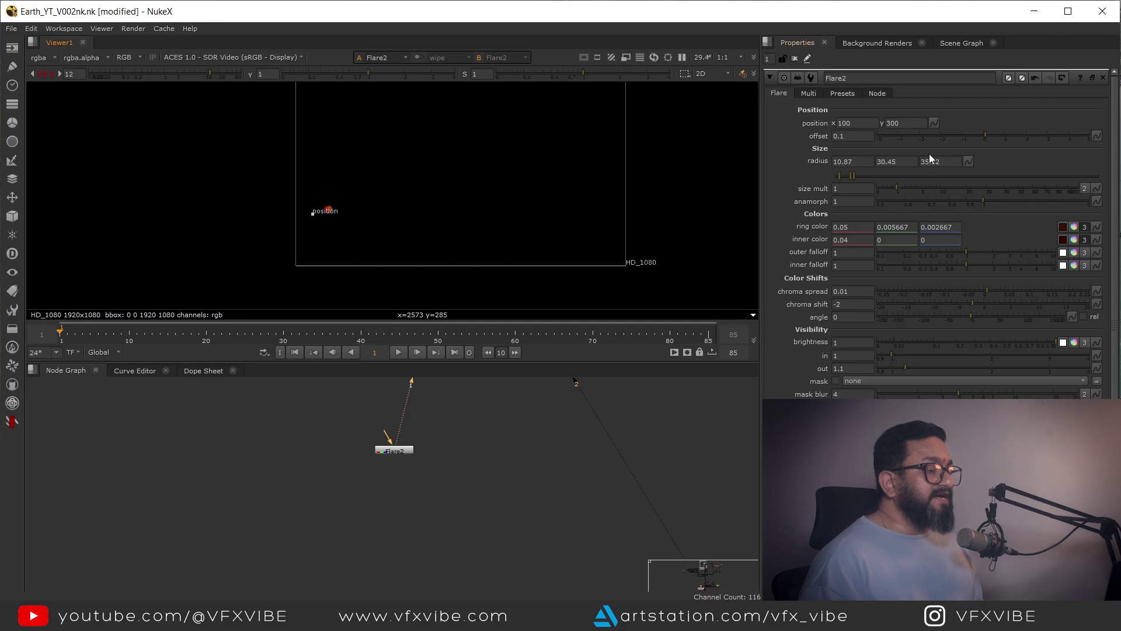
pyautogui.moveTo(989, 135)
pyautogui.mouseDown()
pyautogui.moveTo(974, 135)
pyautogui.moveTo(1008, 142)
pyautogui.moveTo(986, 142)
pyautogui.mouseUp()
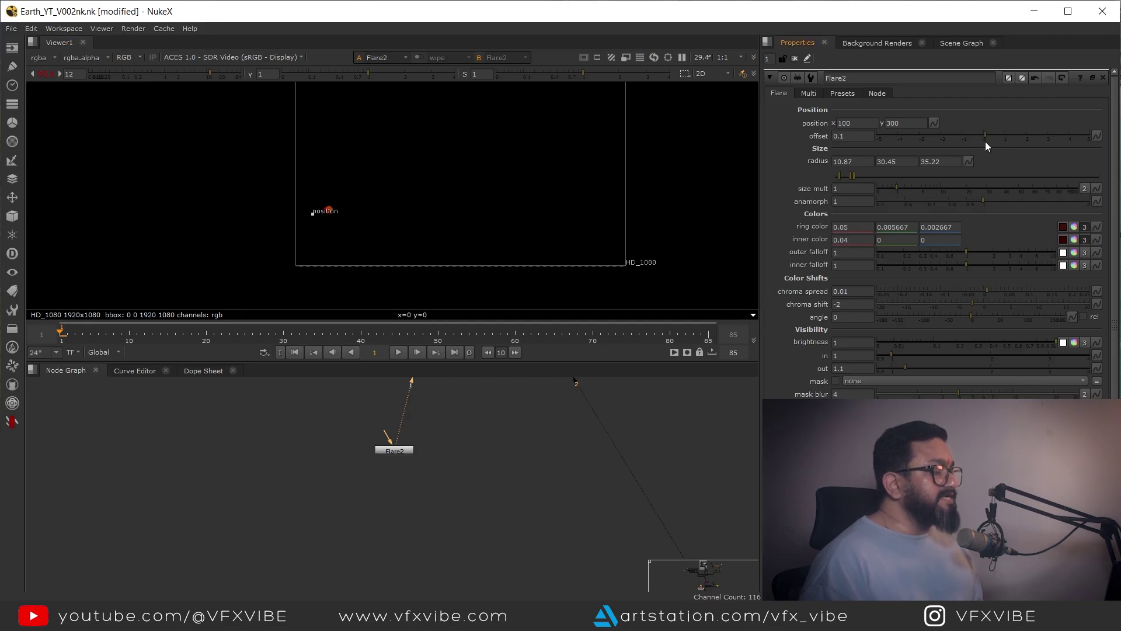
pyautogui.moveTo(349, 219); pyautogui.dragTo(349, 256, button='middle')
pyautogui.moveTo(318, 250); pyautogui.dragTo(334, 187)
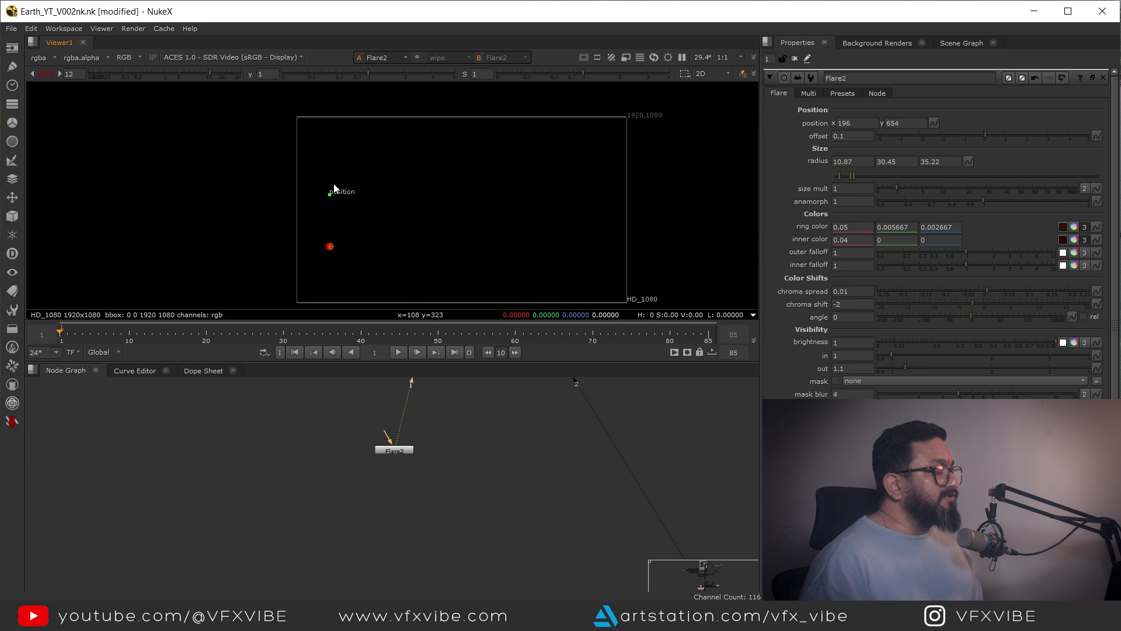
pyautogui.scroll(5, 338, 200)
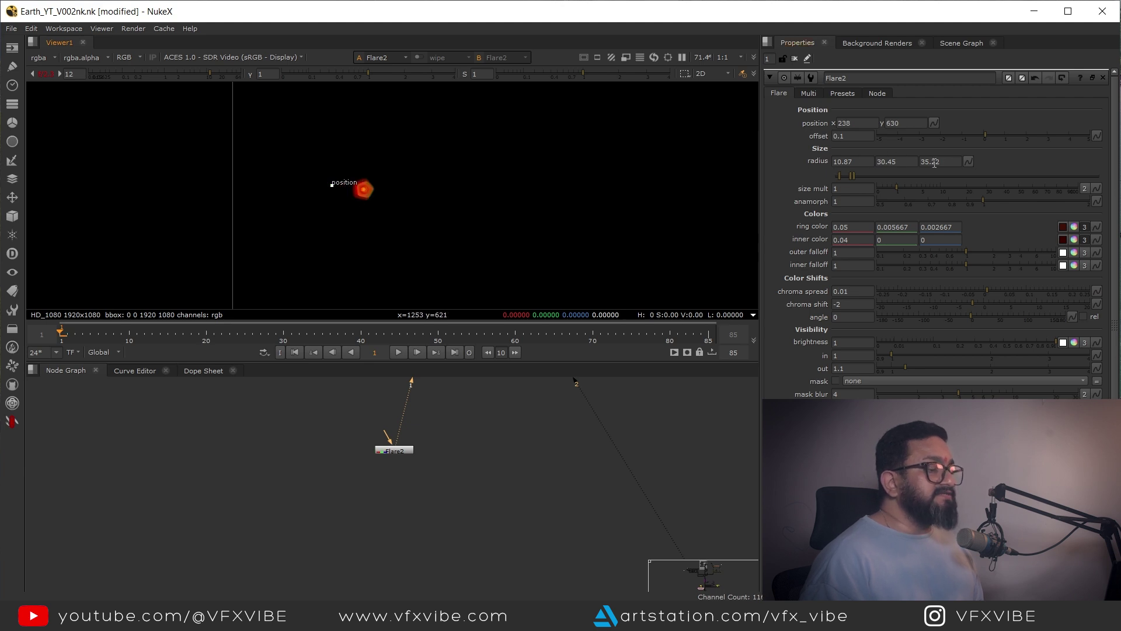
# Enlarge Flare2 with a size mult of 12.5 and change its pentagonal shape to a round one
pyautogui.moveTo(897, 188); pyautogui.dragTo(947, 187)
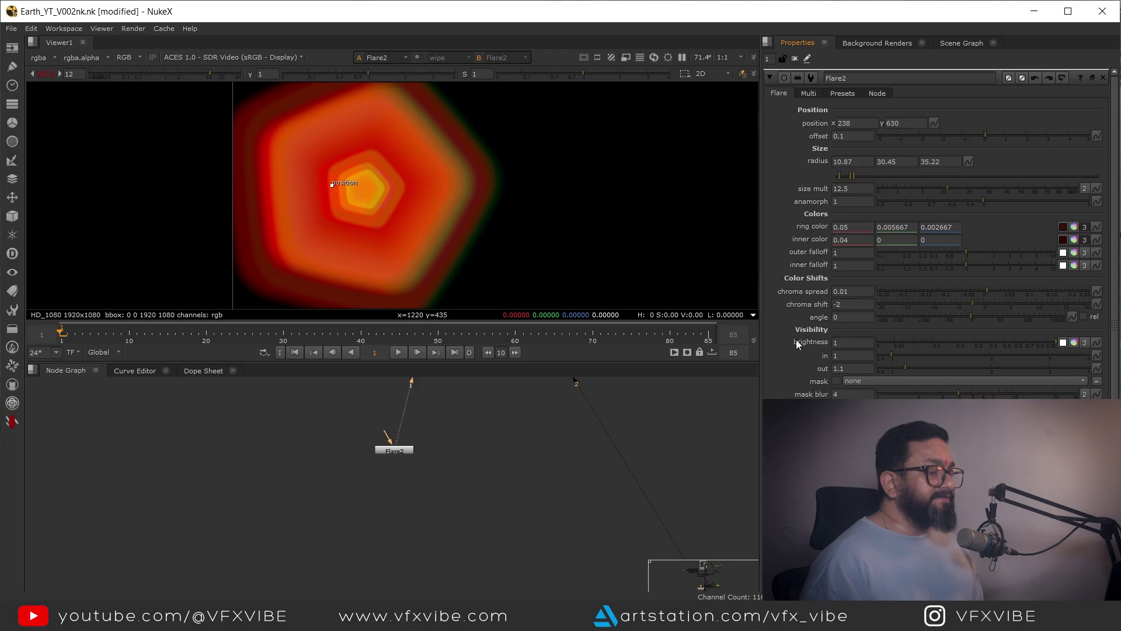
pyautogui.scroll(-4, 542, 212)
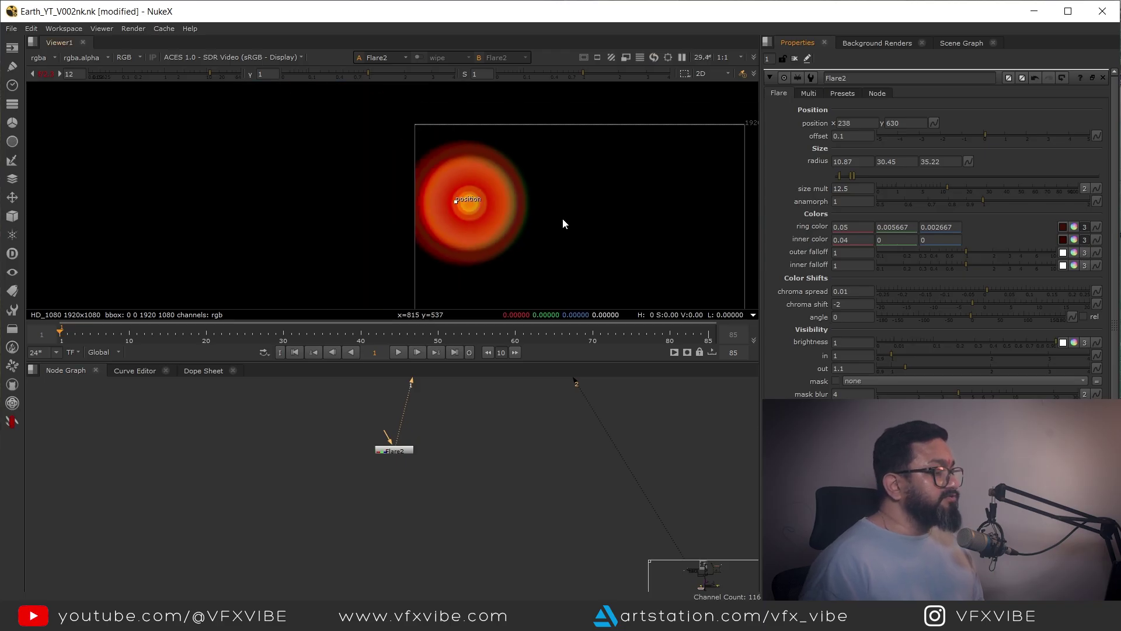
pyautogui.scroll(2, 616, 202)
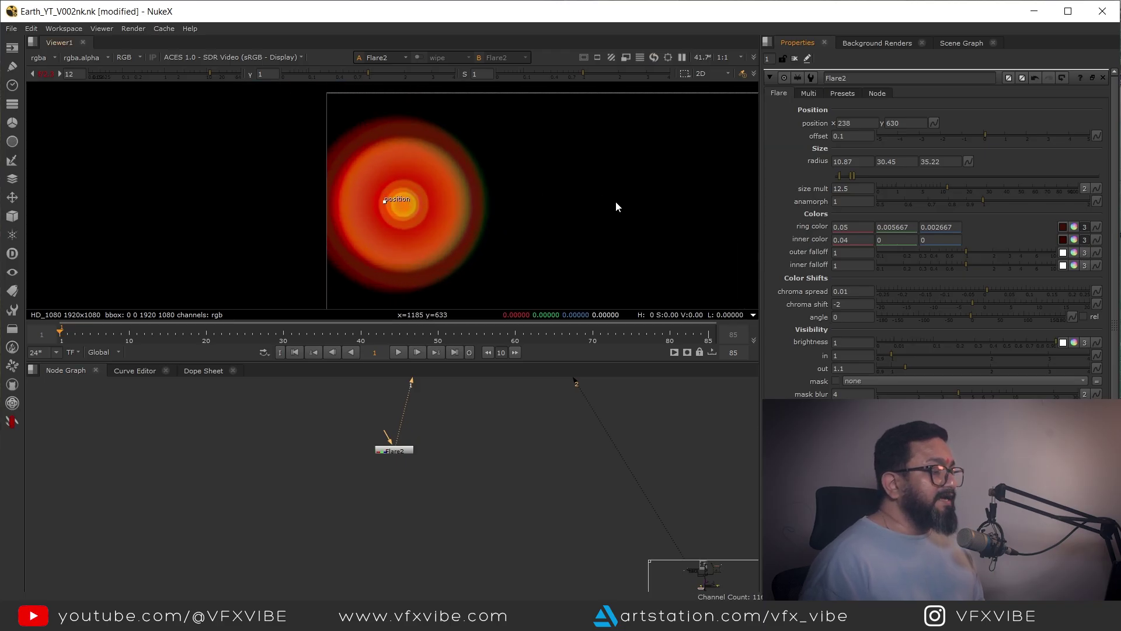
# Change Flare2's ring color to 0.05, 0.003843, 0.028963 and its inner color to 0.04, 0.018019, 0.00932
pyautogui.click(1074, 228)
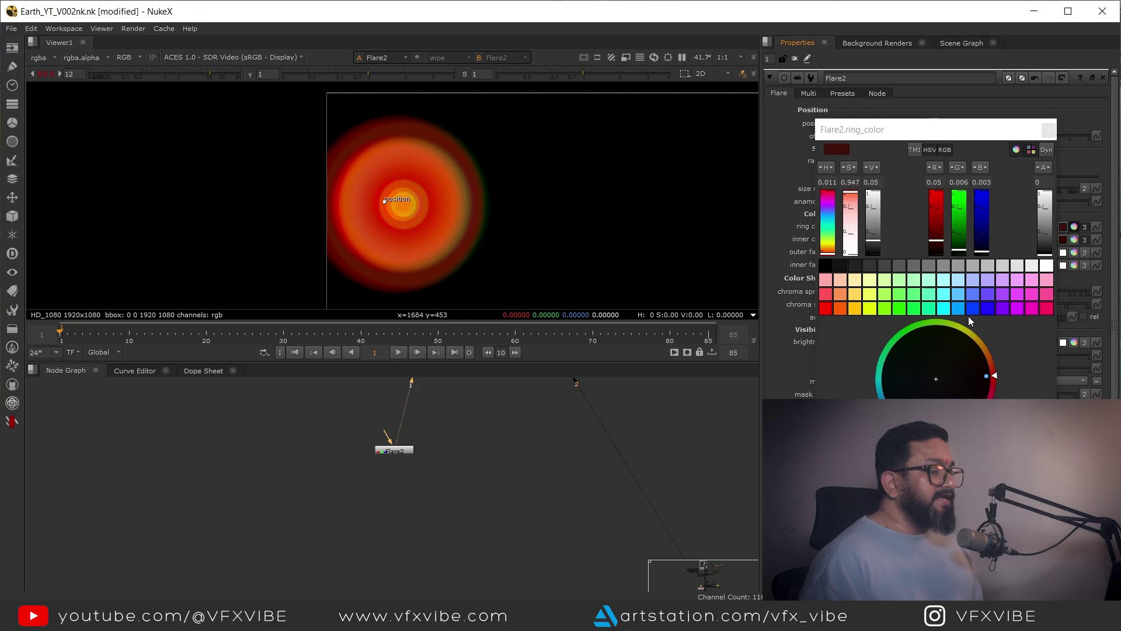
pyautogui.click(1050, 129)
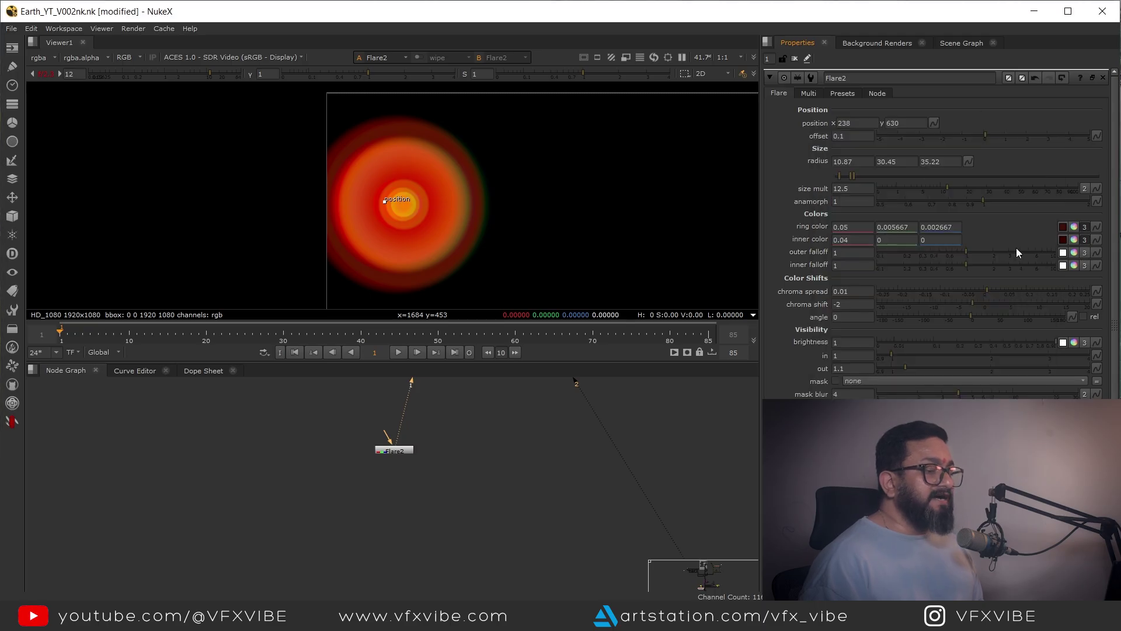
pyautogui.click(1074, 227)
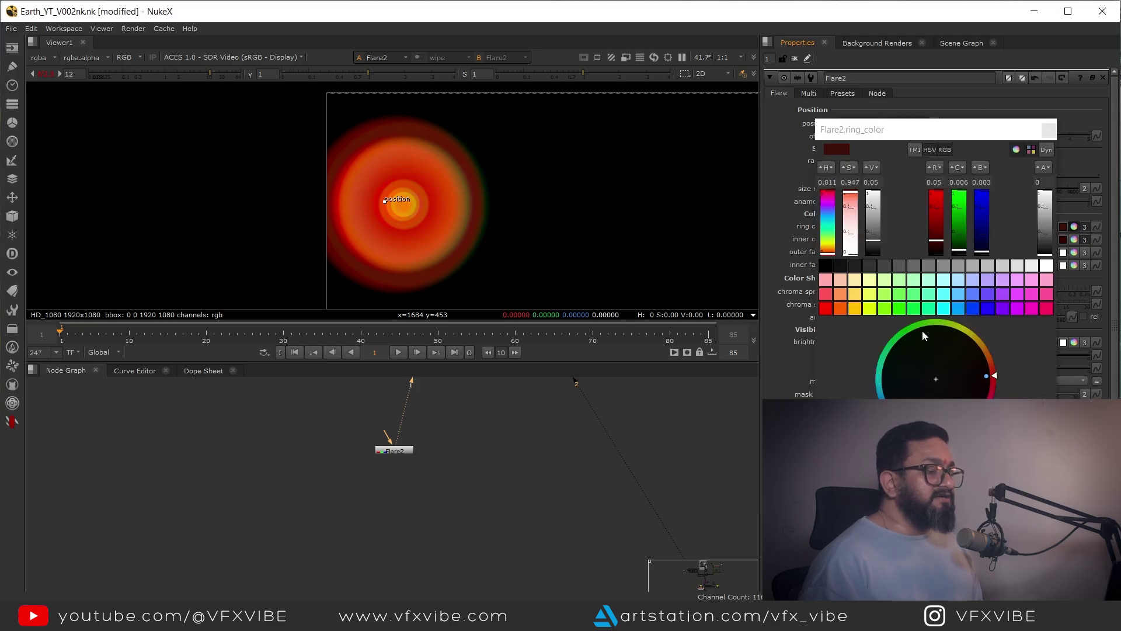
pyautogui.click(937, 381)
pyautogui.moveTo(938, 384); pyautogui.dragTo(978, 407)
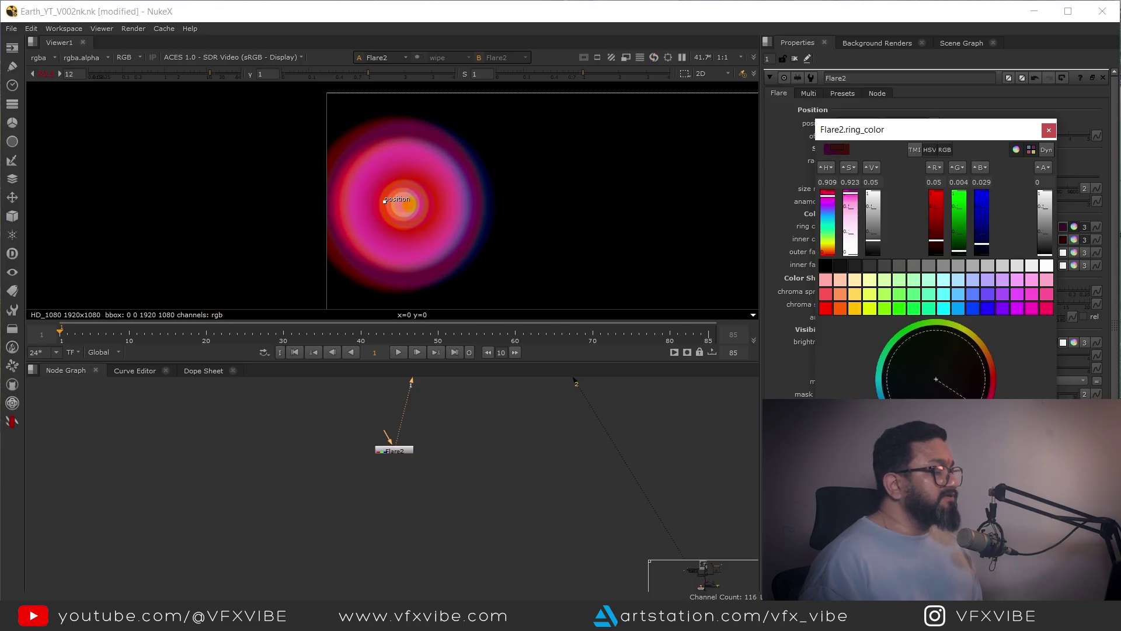
pyautogui.click(1049, 130)
pyautogui.click(1074, 241)
pyautogui.moveTo(948, 384); pyautogui.dragTo(977, 372)
pyautogui.click(1049, 130)
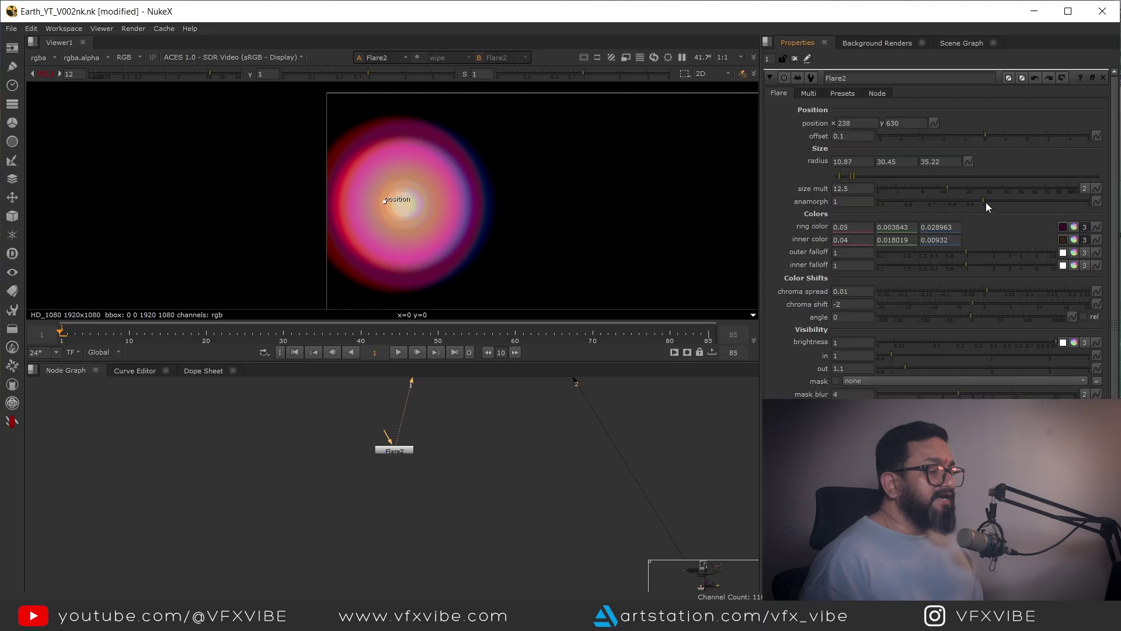
# Stretch Flare2 into a large ellipse with anamorph 1.48 and size mult 31, and shift its position toward the frame's centre
pyautogui.moveTo(1051, 214)
pyautogui.mouseDown()
pyautogui.moveTo(1075, 220)
pyautogui.moveTo(1044, 216)
pyautogui.mouseUp()
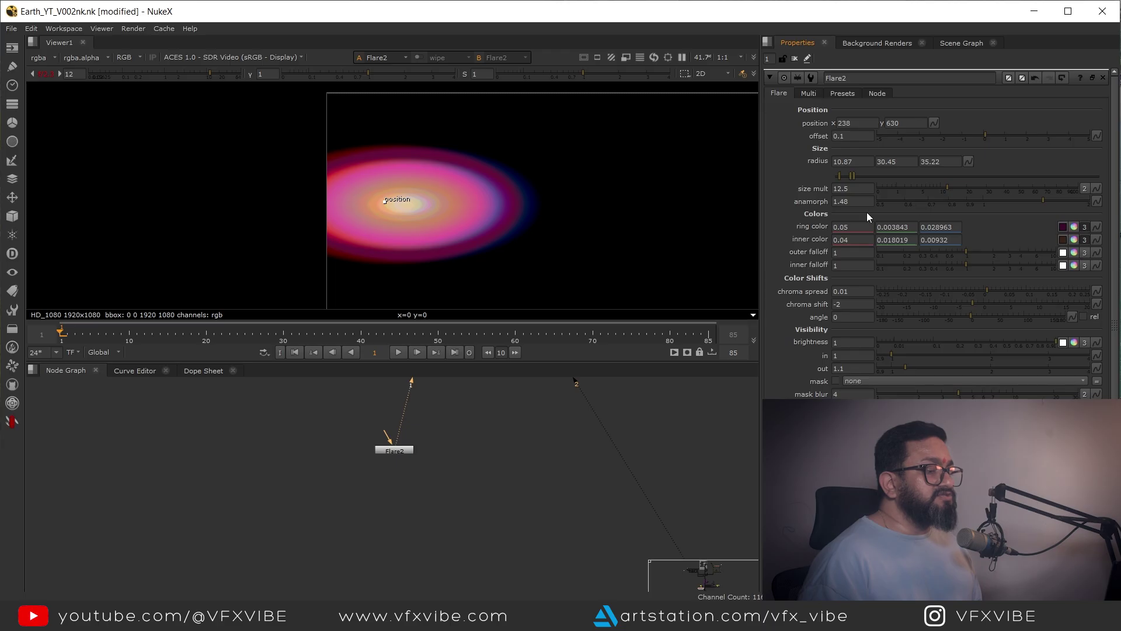
pyautogui.moveTo(947, 186); pyautogui.dragTo(990, 190)
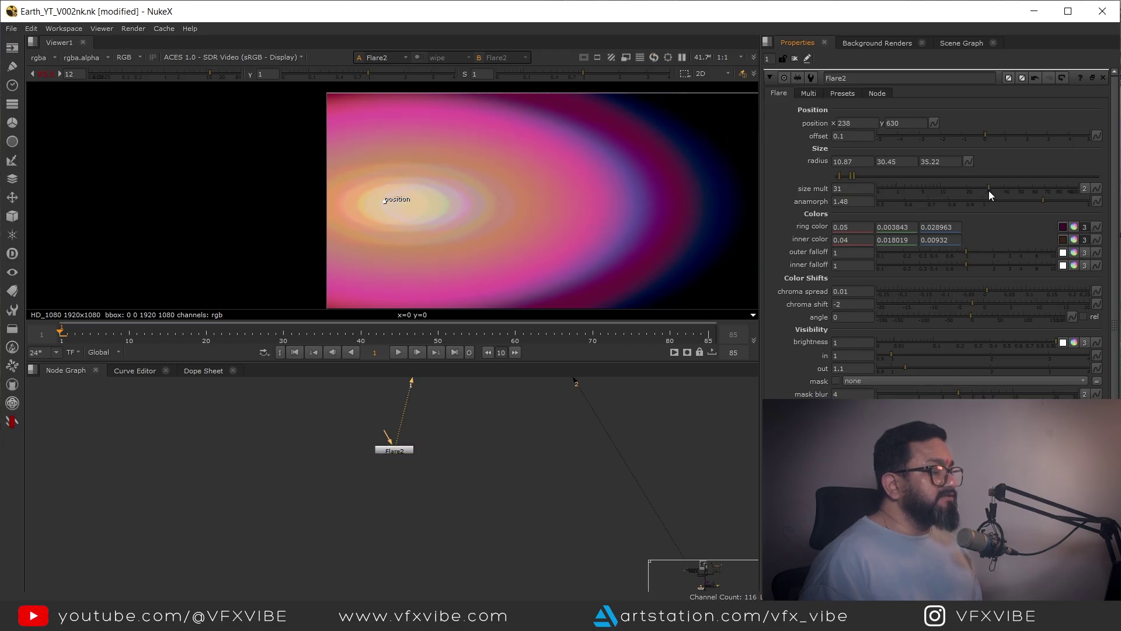
pyautogui.scroll(-3, 643, 196)
pyautogui.moveTo(424, 191); pyautogui.dragTo(452, 191)
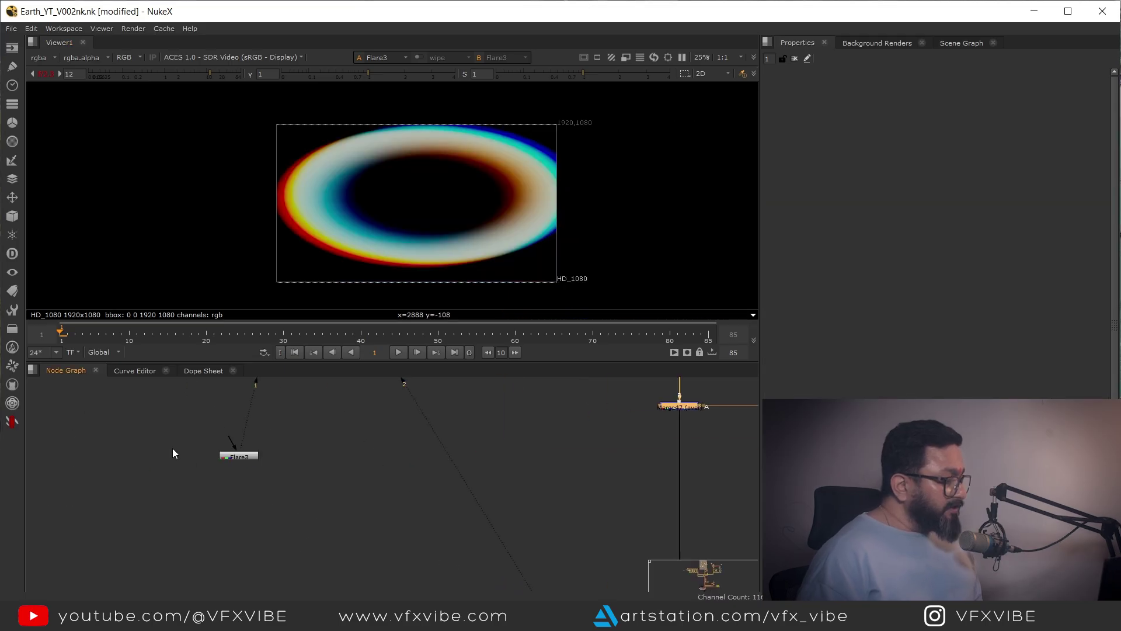
# Inspect the Flare3 ring and add a Merge node for it on the main composite pipe
pyautogui.scroll(5, 172, 448)
pyautogui.click(346, 476)
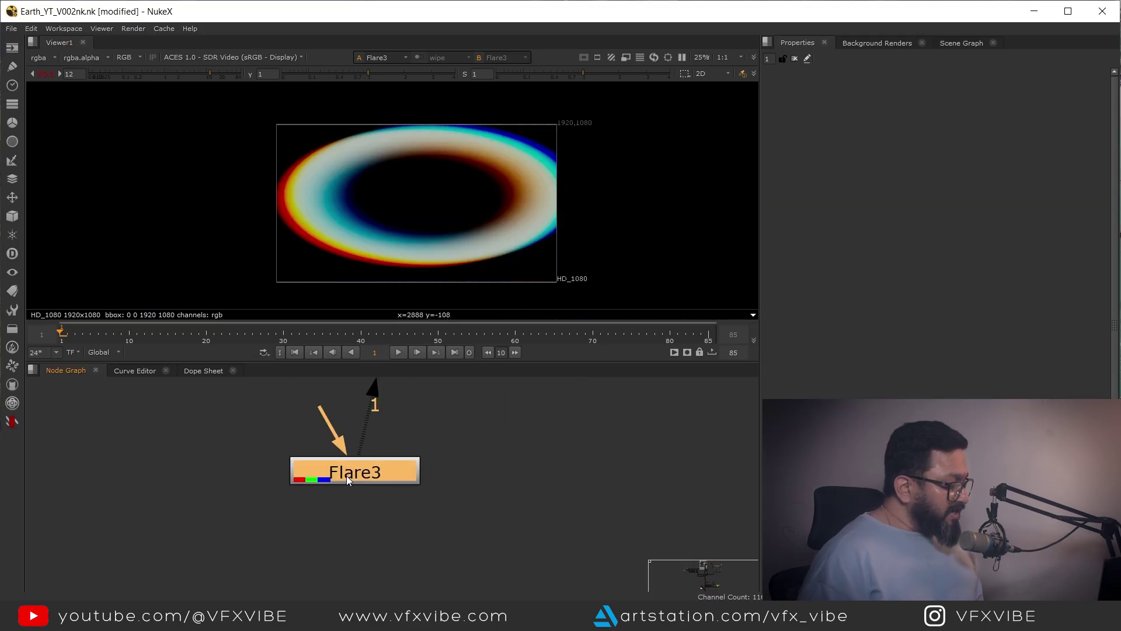
pyautogui.scroll(1, 482, 200)
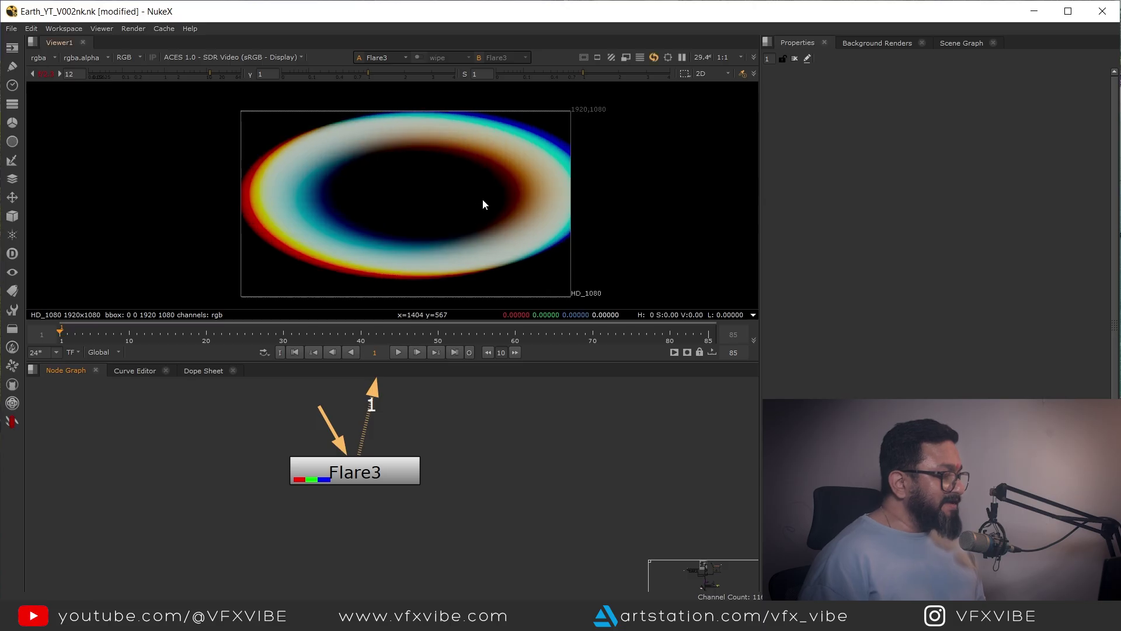
pyautogui.moveTo(482, 200); pyautogui.dragTo(433, 218, button='middle')
pyautogui.scroll(-3, 454, 483)
pyautogui.moveTo(566, 462); pyautogui.dragTo(372, 542, button='middle')
pyautogui.scroll(-4, 372, 542)
pyautogui.moveTo(512, 588); pyautogui.dragTo(446, 468, button='middle')
pyautogui.click(467, 467)
pyautogui.press('m')
pyautogui.scroll(4, 467, 466)
pyautogui.moveTo(467, 466); pyautogui.dragTo(404, 460)
# Connect Flare3 to the merge's A input, route the connection through a Dot, and view the merged composite
pyautogui.scroll(-3, 408, 460)
pyautogui.moveTo(428, 467); pyautogui.dragTo(604, 498, button='middle')
pyautogui.scroll(1, 604, 502)
pyautogui.moveTo(571, 483); pyautogui.dragTo(203, 429)
pyautogui.keyDown('ctrl'); pyautogui.moveTo(391, 459); pyautogui.dragTo(205, 496); pyautogui.keyUp('ctrl')
pyautogui.moveTo(557, 511); pyautogui.dragTo(561, 507)
pyautogui.press('1')
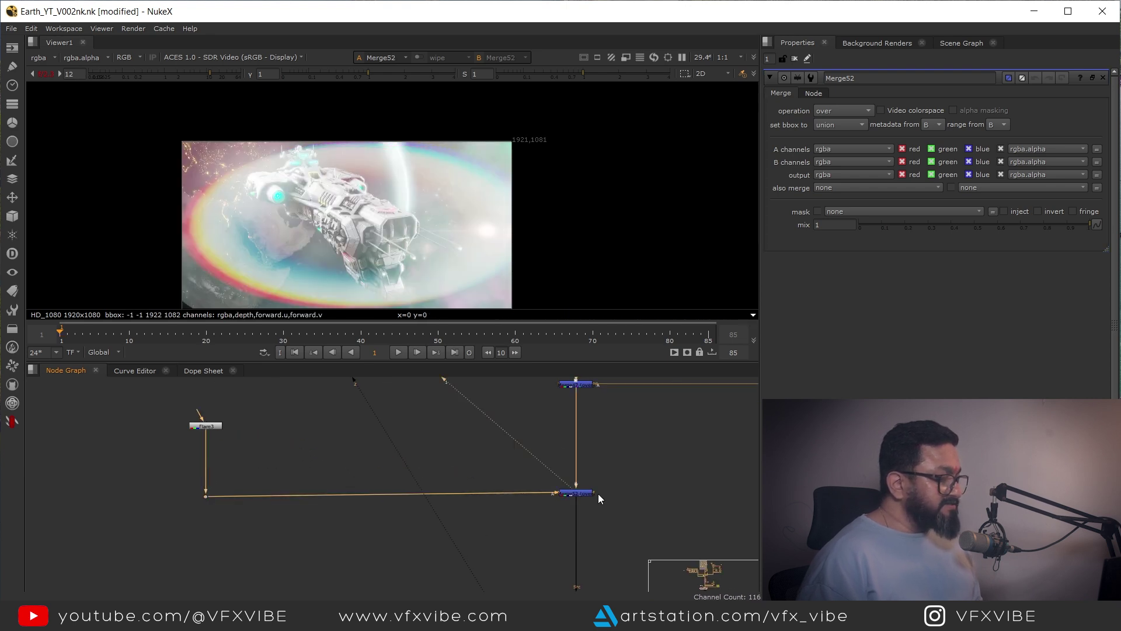
# Reset the viewer gain to 1 and lower Merge52's mix to fade the ring over the spaceship composite
pyautogui.click(159, 75)
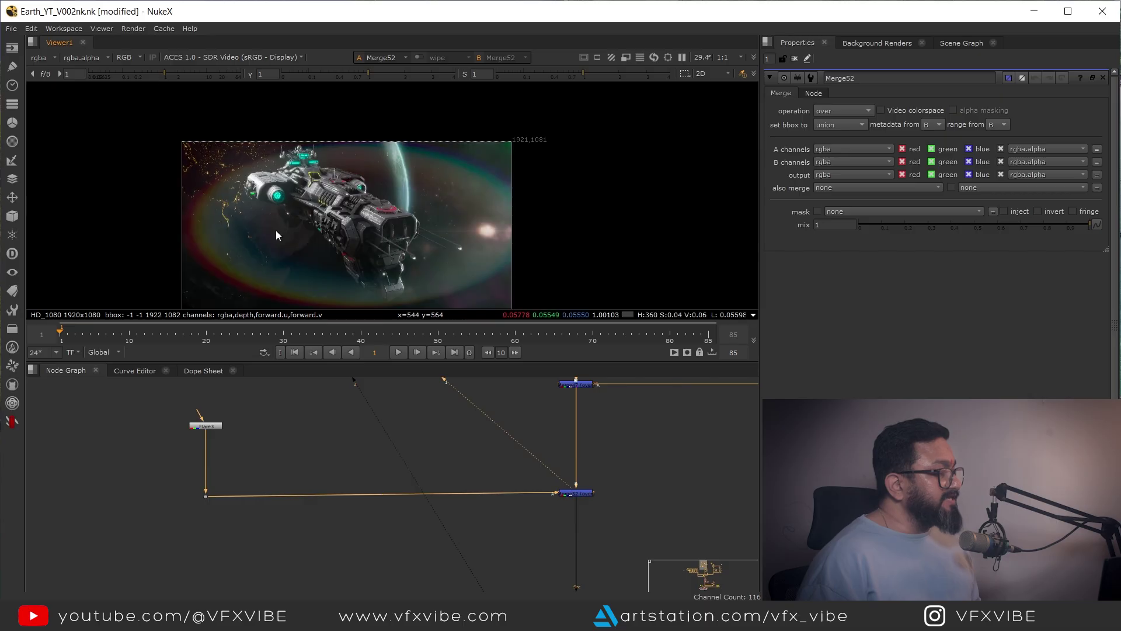
pyautogui.scroll(5, 598, 492)
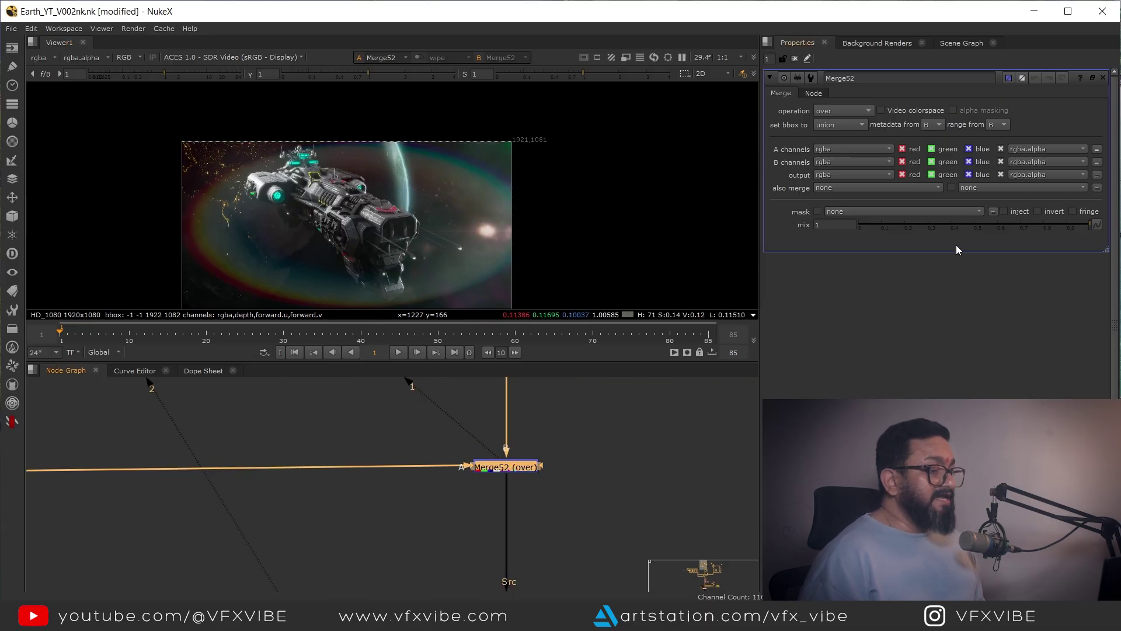
pyautogui.moveTo(1022, 226); pyautogui.dragTo(923, 245)
# Check the lens ring in the reference image, dismiss it, and open Flare3's properties while viewing that node alone
pyautogui.scroll(-6, 329, 467)
pyautogui.scroll(7, 252, 435)
pyautogui.moveTo(281, 425); pyautogui.dragTo(328, 494, button='middle')
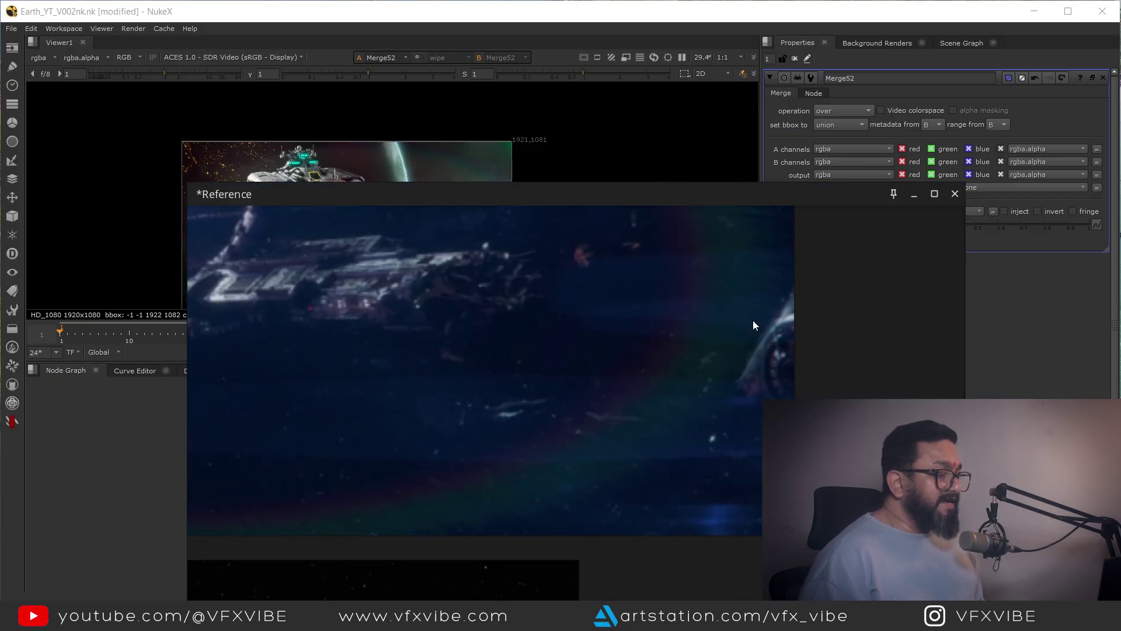
pyautogui.click(913, 194)
pyautogui.moveTo(248, 432); pyautogui.dragTo(377, 449, button='middle')
pyautogui.doubleClick(387, 462)
pyautogui.press('1')
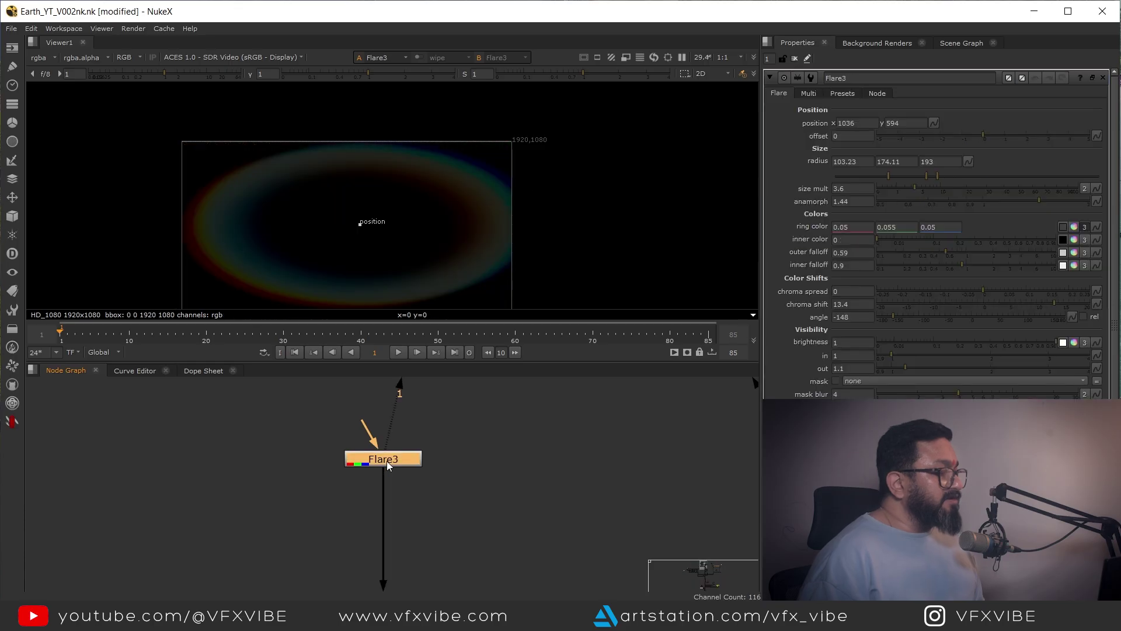
# Inspect the edge of the Flare3 ring and add a Draw Noise node beside Flare3
pyautogui.scroll(5, 494, 196)
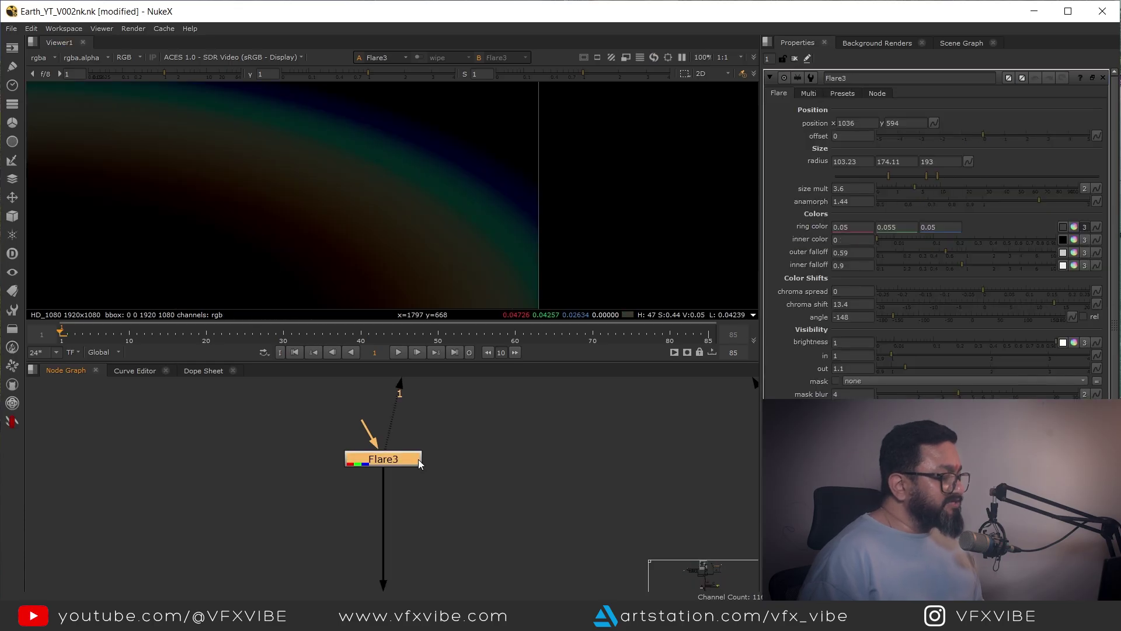
pyautogui.scroll(-5, 398, 461)
pyautogui.scroll(5, 403, 444)
pyautogui.moveTo(387, 409); pyautogui.dragTo(479, 483, button='middle')
pyautogui.moveTo(478, 482); pyautogui.dragTo(478, 459)
pyautogui.click(359, 446)
pyautogui.press('Tab')
pyautogui.write('noise')
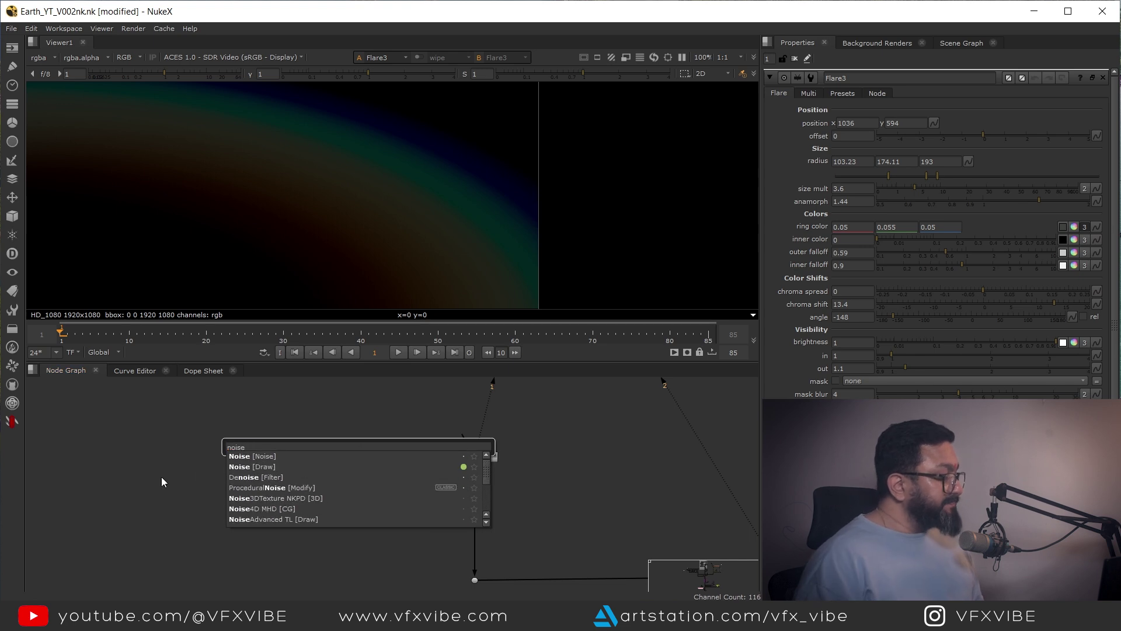
pyautogui.click(254, 456)
# Split the noise's x/y size and stretch it into horizontal streaks with 1022 in x and 16 in y
pyautogui.scroll(-3, 527, 241)
pyautogui.moveTo(953, 202)
pyautogui.mouseDown()
pyautogui.moveTo(1015, 198)
pyautogui.moveTo(955, 202)
pyautogui.moveTo(965, 203)
pyautogui.mouseUp()
pyautogui.click(1085, 200)
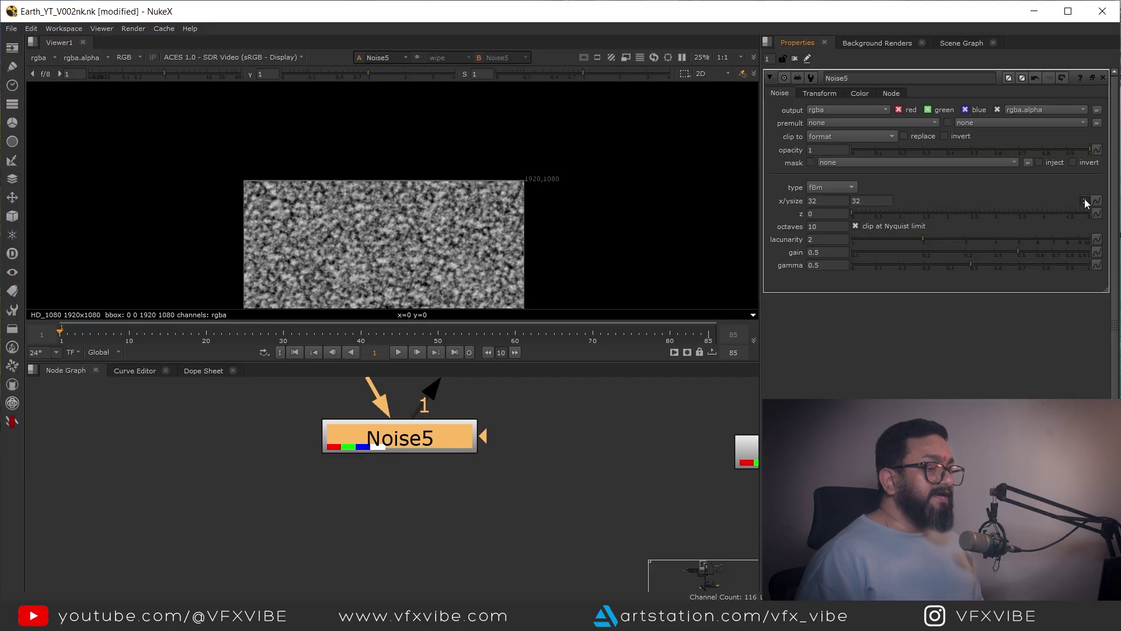
pyautogui.press('Up')
pyautogui.press('Up')
pyautogui.press('Up')
pyautogui.press('Up')
pyautogui.press('Up')
pyautogui.press('Up')
pyautogui.press('Up')
pyautogui.press('Up')
pyautogui.press('Up')
pyautogui.press('Up')
pyautogui.press('Up')
pyautogui.press('Up')
pyautogui.press('Up')
pyautogui.press('Up')
pyautogui.press('Up')
pyautogui.press('Up')
pyautogui.press('Up')
pyautogui.press('Up')
pyautogui.press('Up')
pyautogui.press('Up')
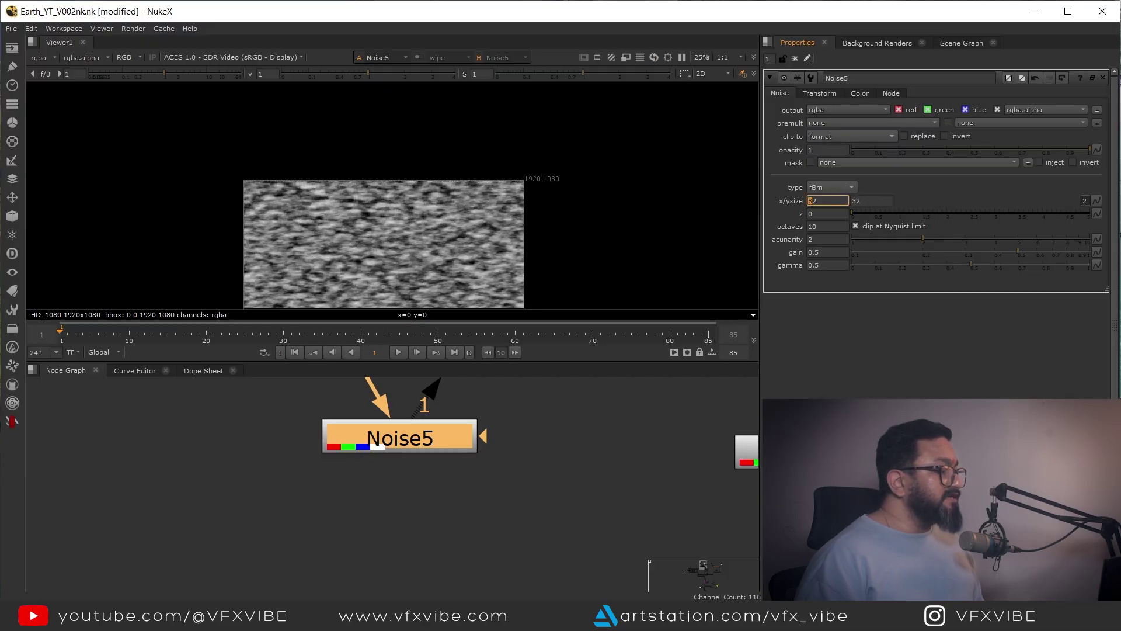
pyautogui.press('Up')
pyautogui.press('Up')
pyautogui.press('Up')
pyautogui.press('Up')
pyautogui.press('Up')
pyautogui.press('Up')
pyautogui.press('Up')
pyautogui.press('Up')
pyautogui.press('Up')
pyautogui.press('Up')
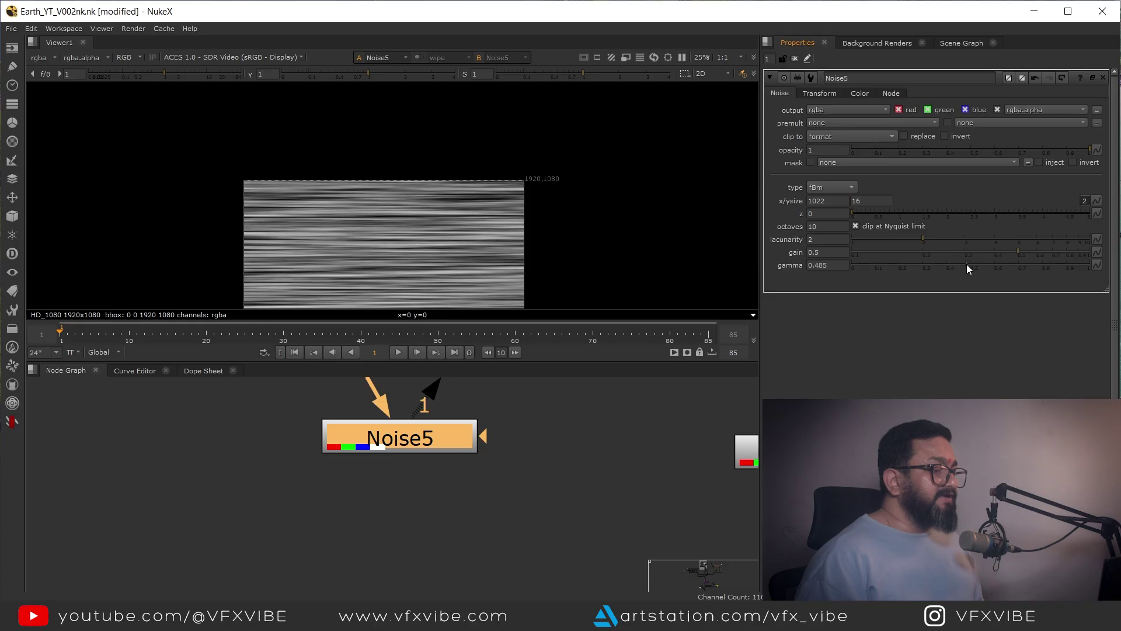
# Set the noise's gamma to 0.405, gain to 0.645, z to 0.42, octaves to 130 and lacunarity to 2.5
pyautogui.moveTo(966, 265); pyautogui.dragTo(948, 265)
pyautogui.moveTo(1017, 252); pyautogui.dragTo(1041, 252)
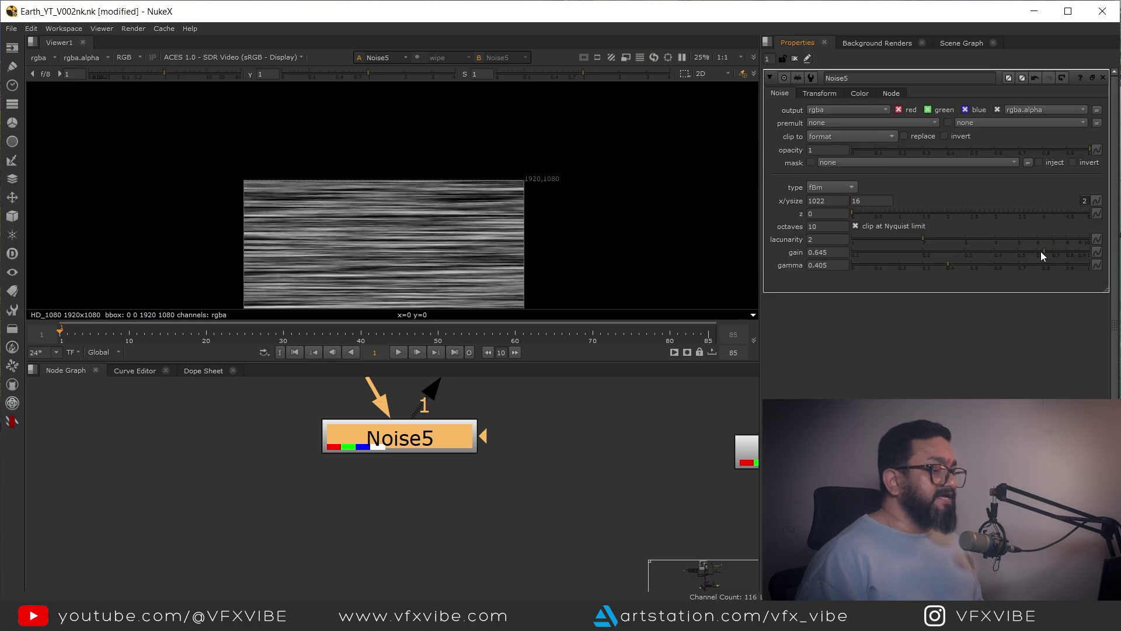
pyautogui.scroll(5, 489, 257)
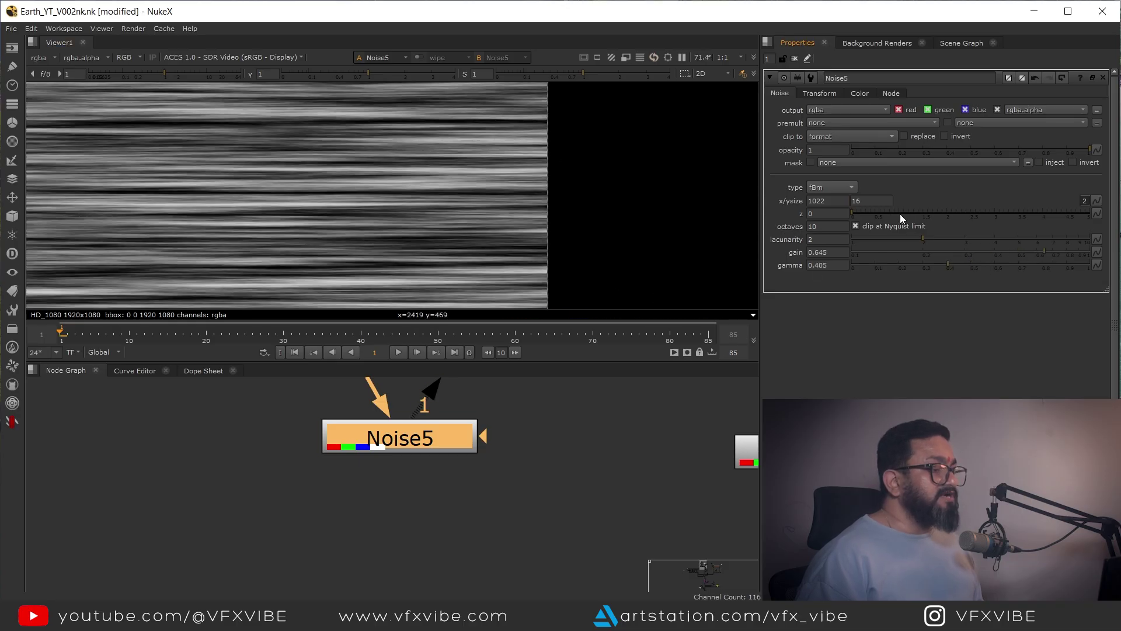
pyautogui.moveTo(853, 214); pyautogui.dragTo(873, 218)
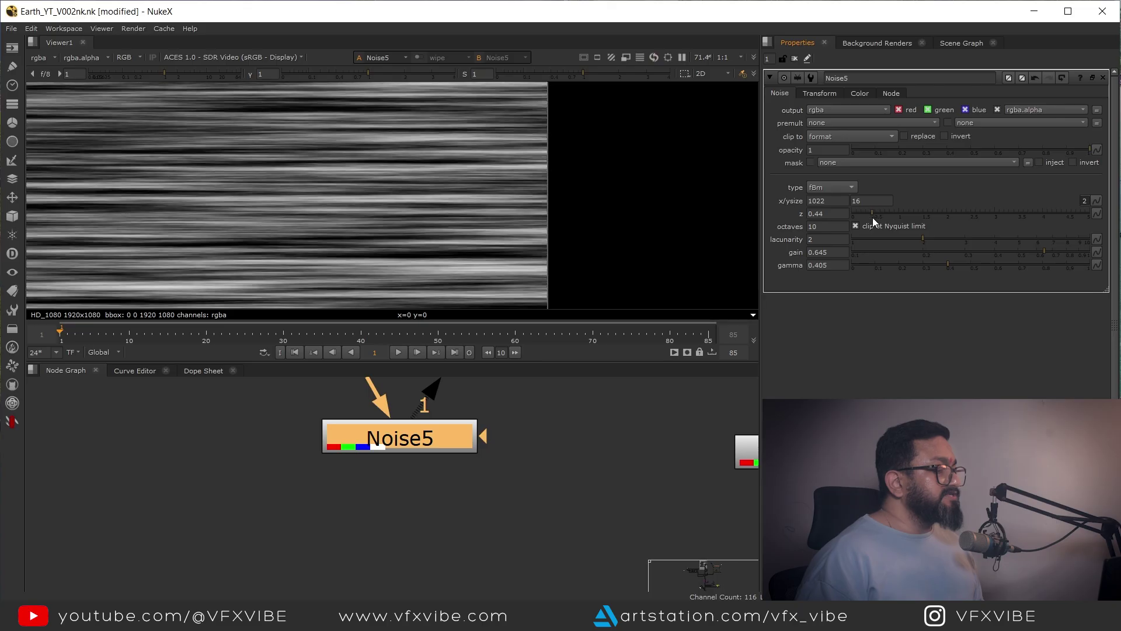
pyautogui.write('3')
pyautogui.moveTo(909, 240); pyautogui.dragTo(948, 242)
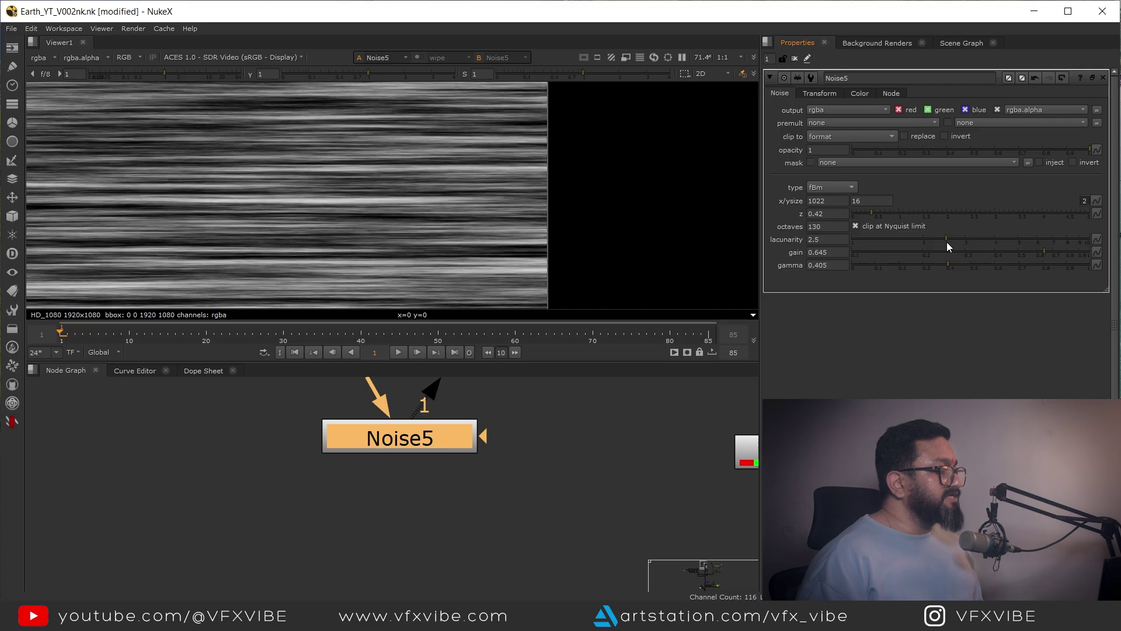
# Insert a Copy node in the pipe directly below Flare3
pyautogui.scroll(-5, 454, 205)
pyautogui.scroll(-4, 353, 482)
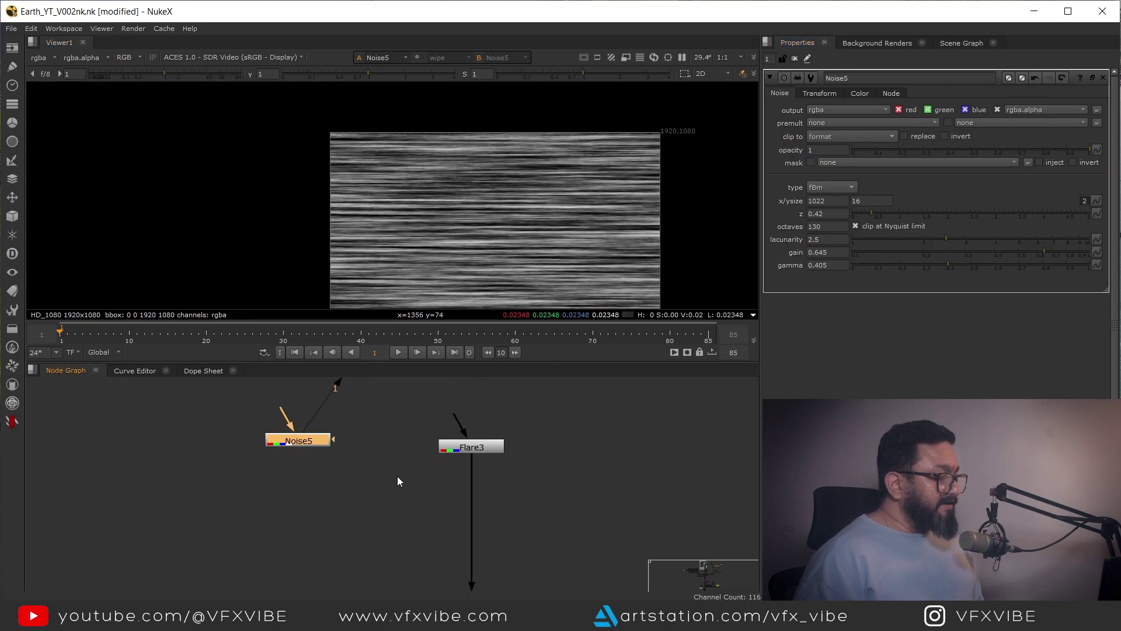
pyautogui.moveTo(483, 509); pyautogui.dragTo(505, 455, button='middle')
pyautogui.scroll(2, 505, 455)
pyautogui.click(505, 451)
pyautogui.press('Tab')
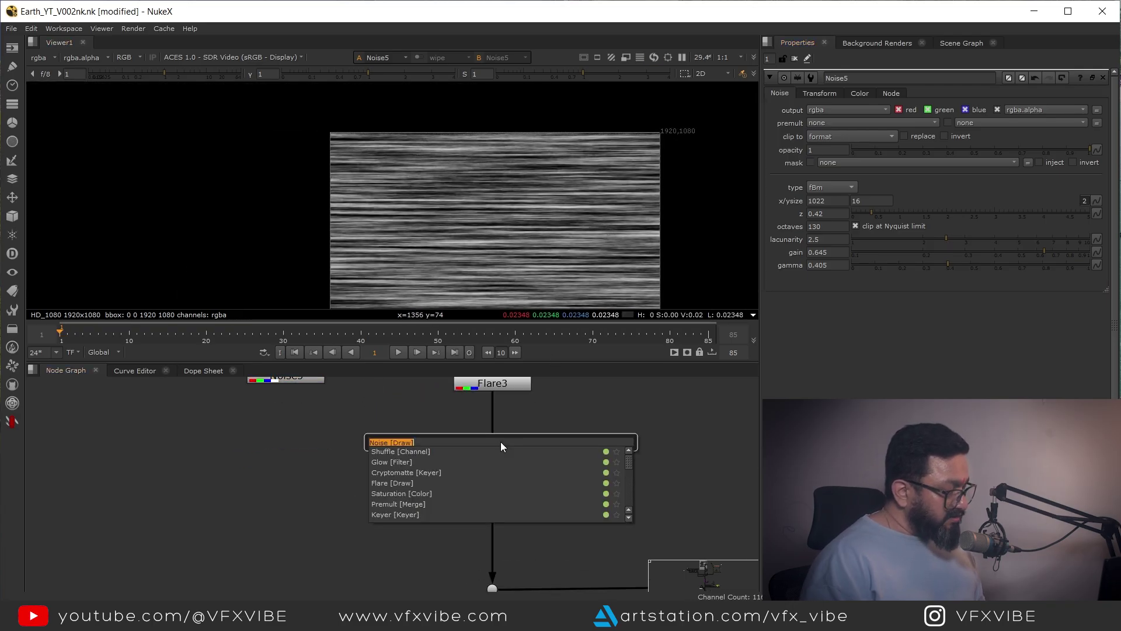
pyautogui.write('copy')
pyautogui.press('Return')
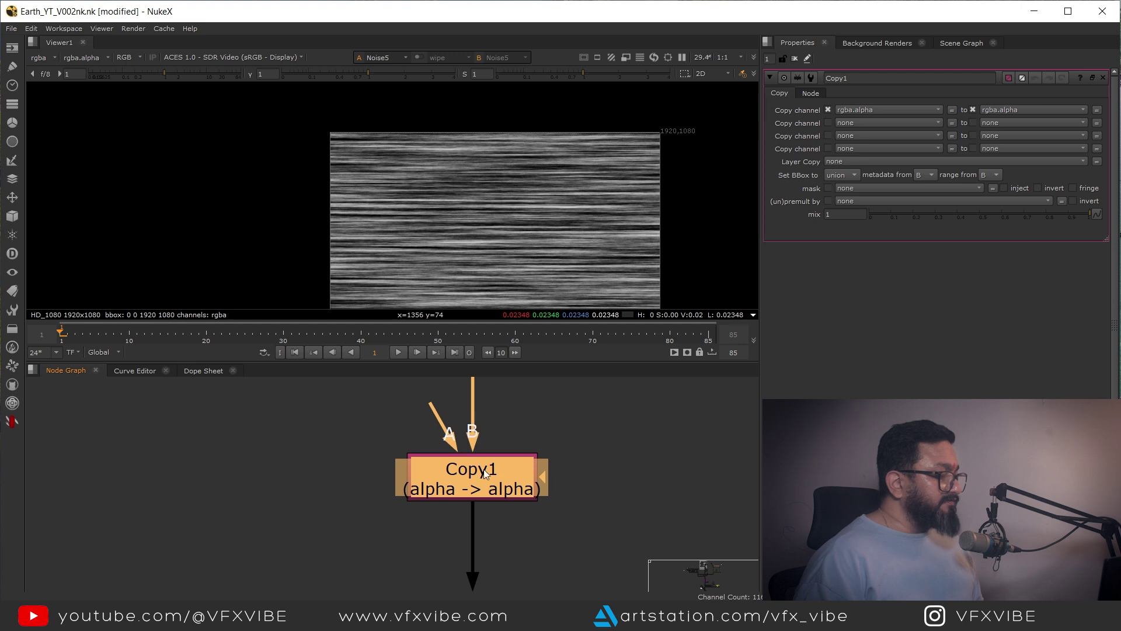
# Connect Noise5 to the Copy node's A input, route the connection through a Dot, and view Copy1
pyautogui.scroll(-4, 486, 475)
pyautogui.moveTo(492, 511); pyautogui.dragTo(357, 441)
pyautogui.keyDown('ctrl'); pyautogui.moveTo(432, 481); pyautogui.dragTo(352, 530); pyautogui.keyUp('ctrl')
pyautogui.click(525, 531)
pyautogui.press('1')
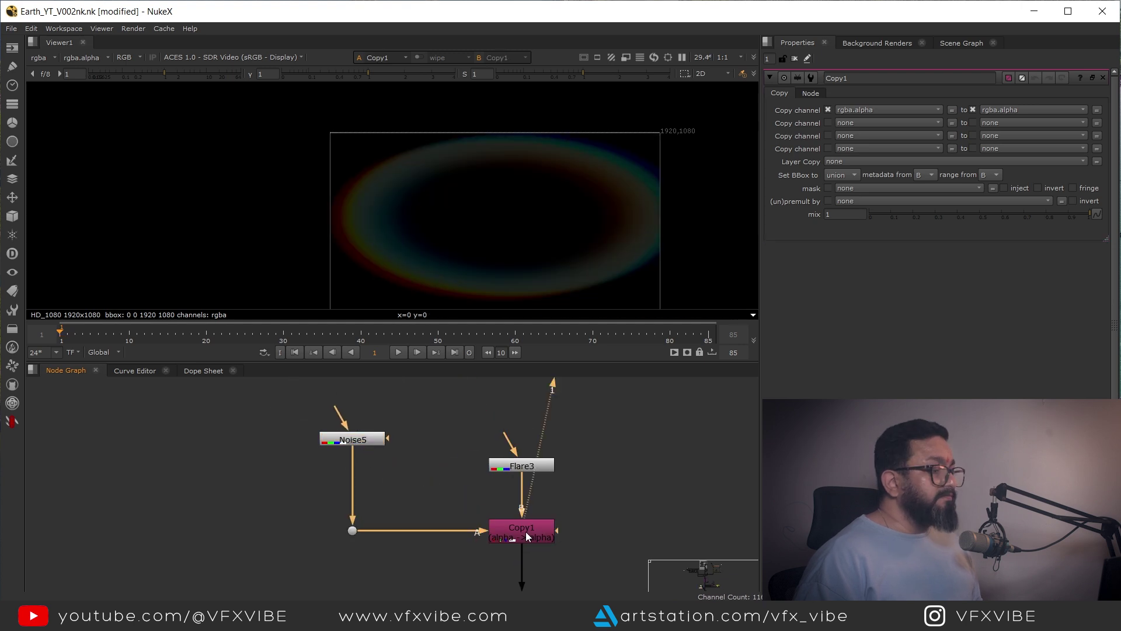
# Set Copy1 to copy rgba.red to forward.u and rgba.green to forward.v
pyautogui.click(874, 111)
pyautogui.click(868, 133)
pyautogui.click(1006, 109)
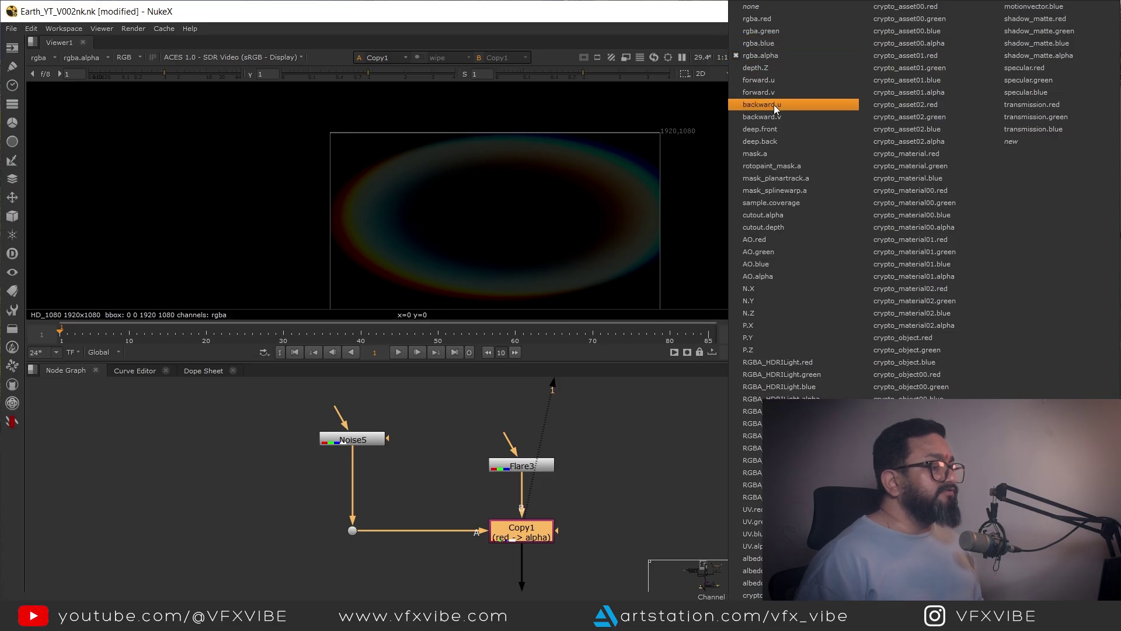
pyautogui.click(770, 81)
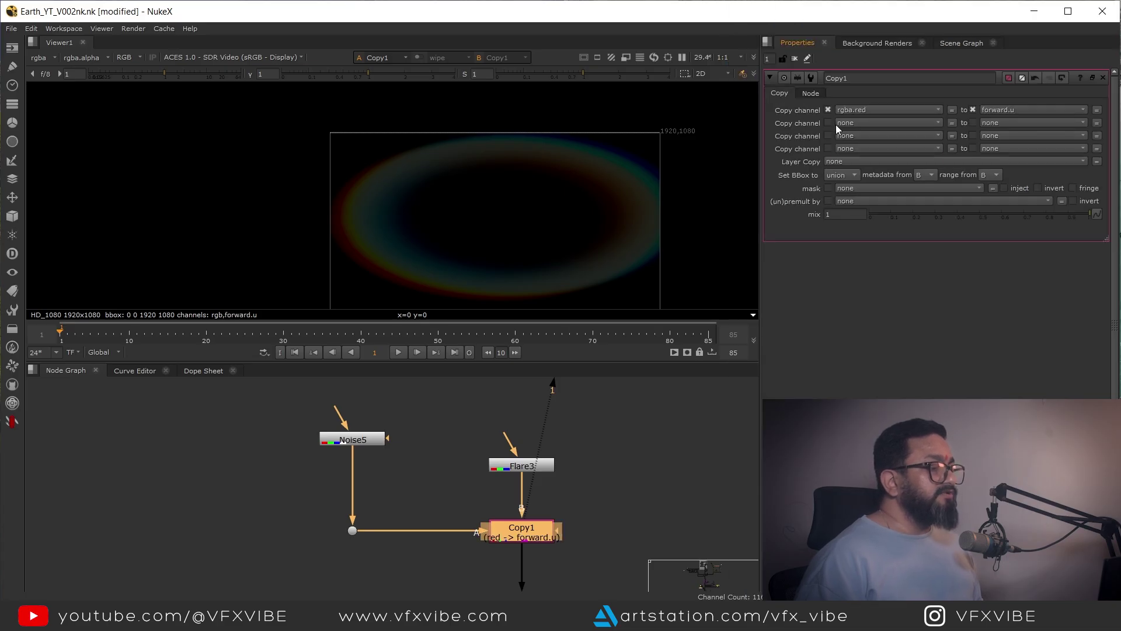
pyautogui.click(838, 123)
pyautogui.click(871, 158)
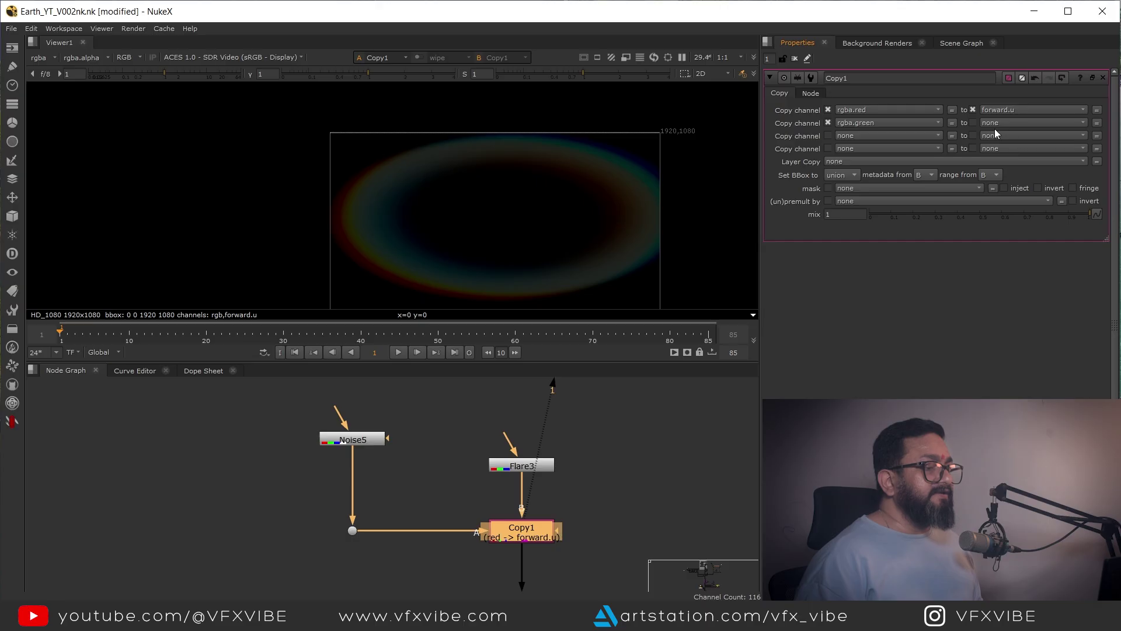
pyautogui.click(989, 123)
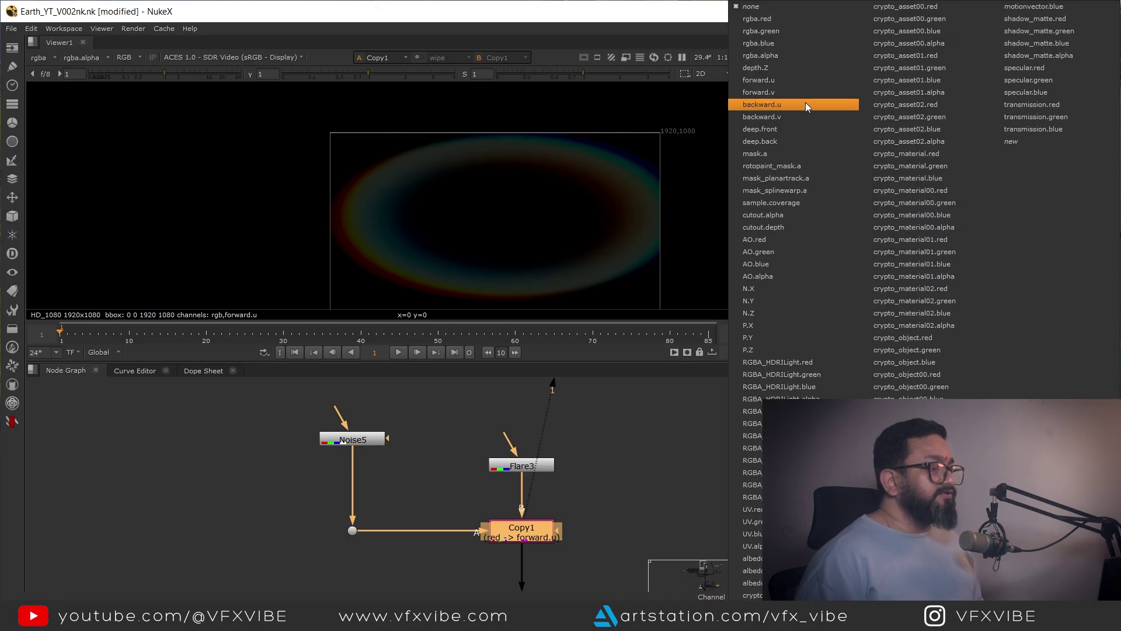
pyautogui.click(776, 92)
# Align the noise branch's Dot with Copy1, insert an IDistort node below Copy1, and view its output
pyautogui.moveTo(383, 572); pyautogui.dragTo(454, 501, button='middle')
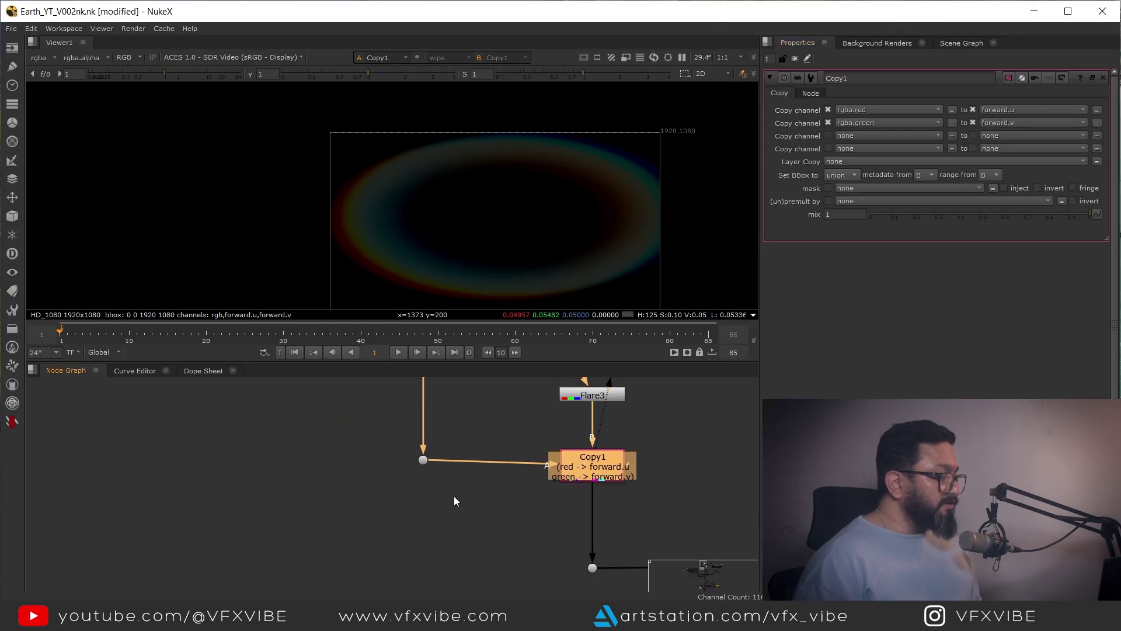
pyautogui.click(425, 461)
pyautogui.moveTo(593, 413); pyautogui.dragTo(551, 457, button='middle')
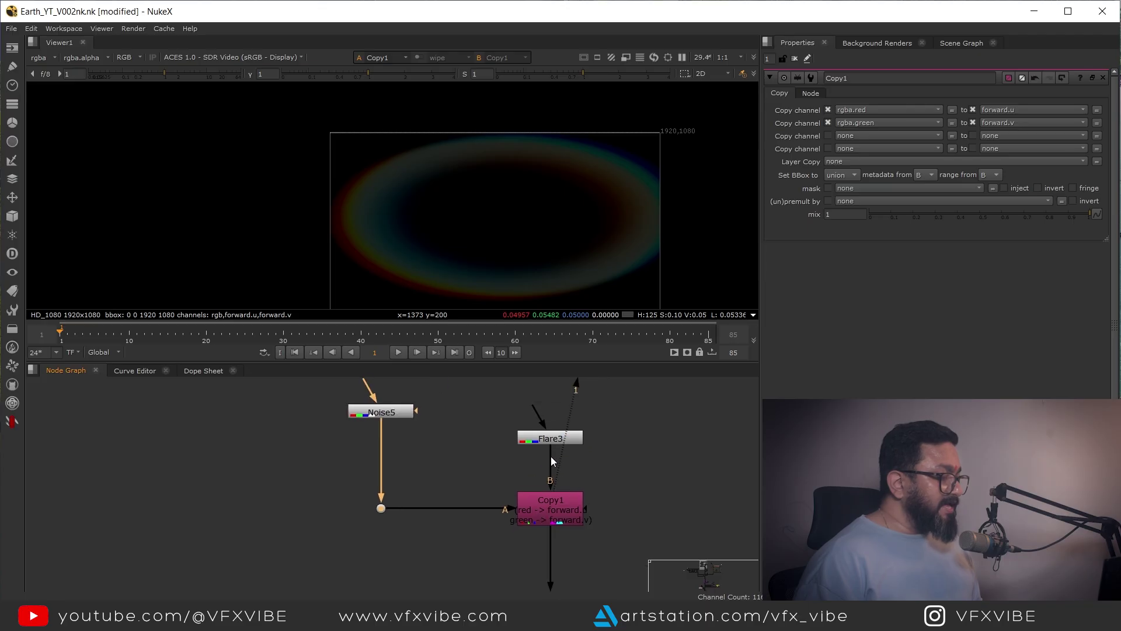
pyautogui.click(556, 521)
pyautogui.scroll(5, 625, 216)
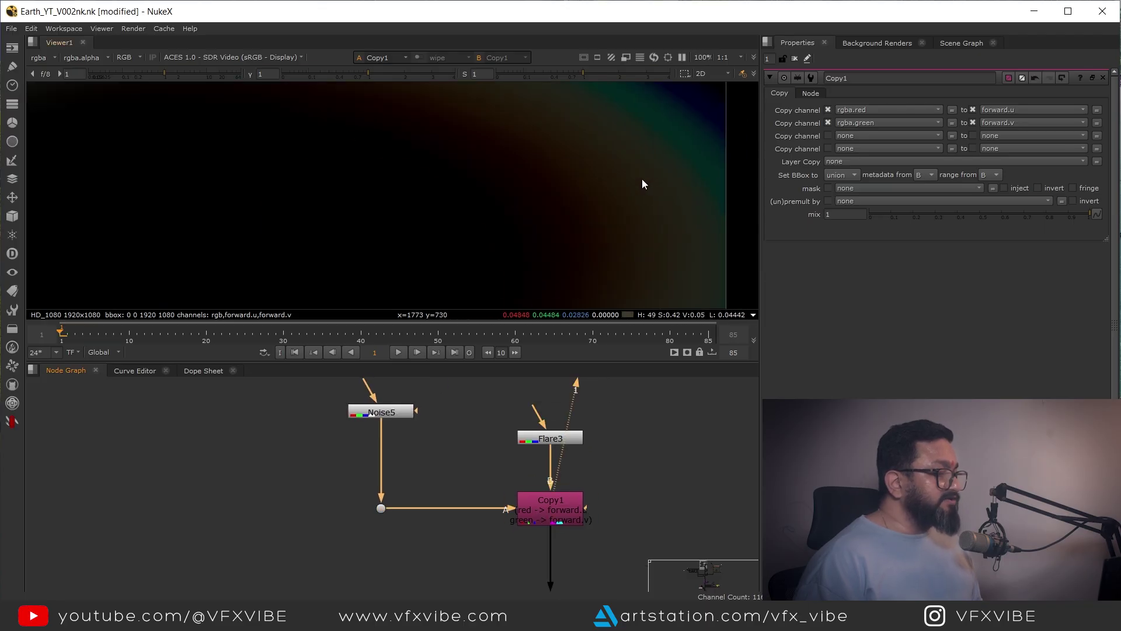
pyautogui.moveTo(545, 559); pyautogui.dragTo(549, 482, button='middle')
pyautogui.click(607, 476)
pyautogui.press('Tab')
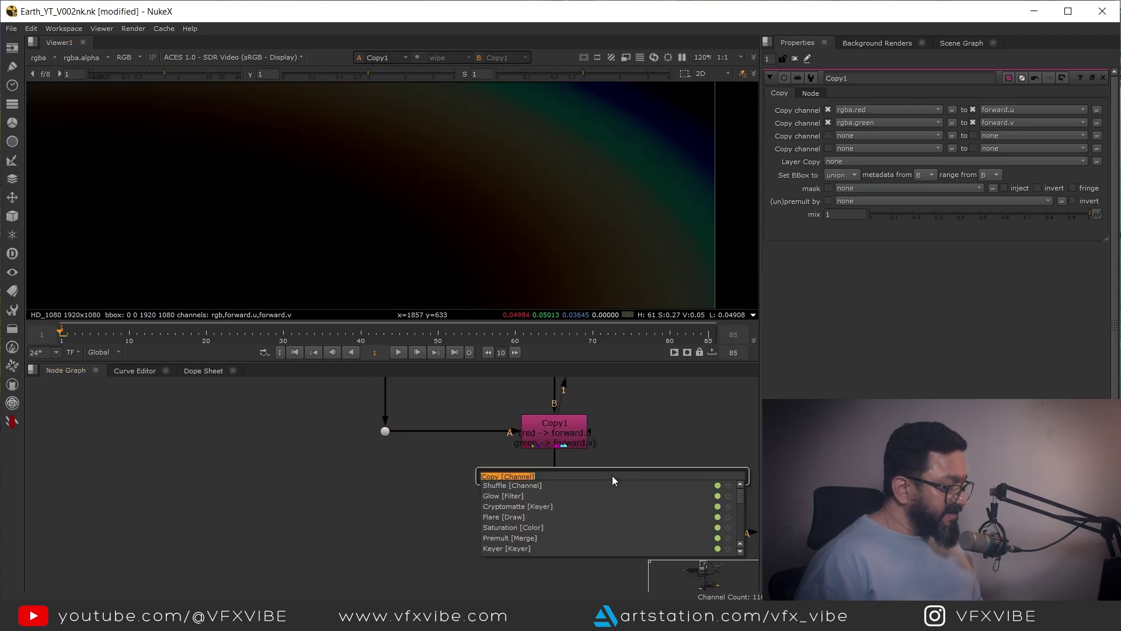
pyautogui.write('idis')
pyautogui.click(503, 485)
pyautogui.press('1')
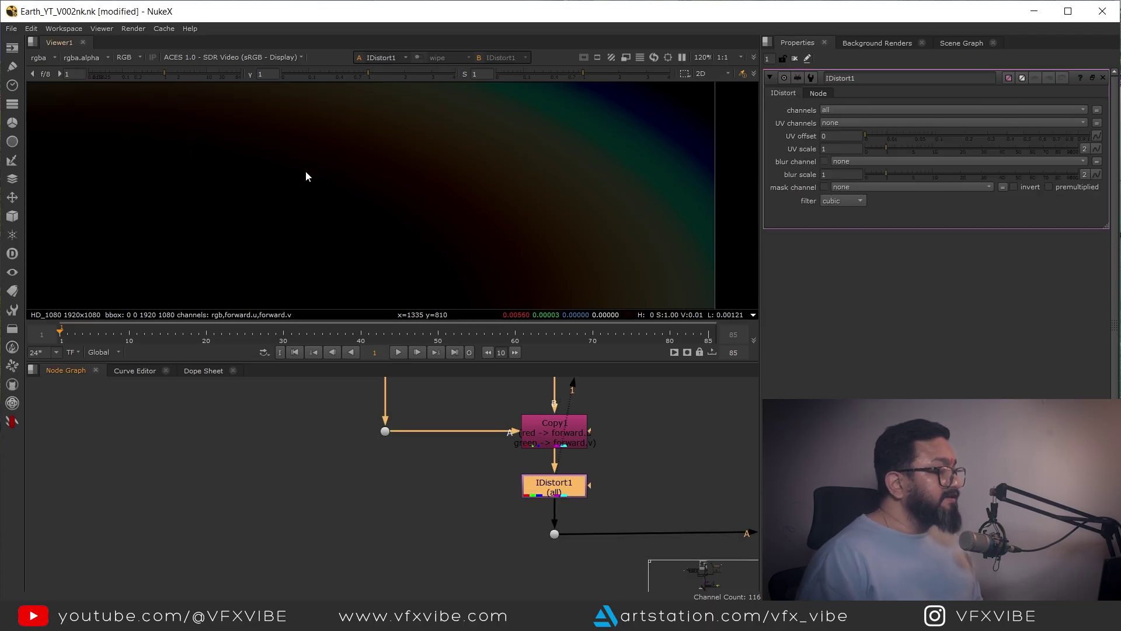
# Raise the viewer gain to 7.5 and set IDistort1's UV channels to forward with a UV scale of 100
pyautogui.click(201, 74)
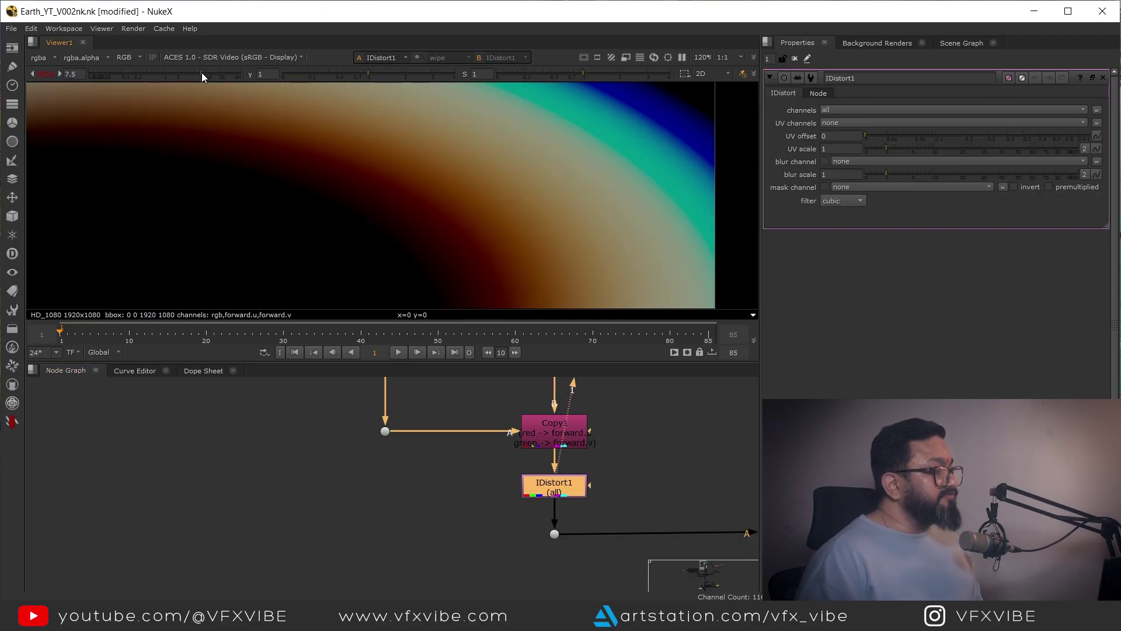
pyautogui.click(833, 123)
pyautogui.click(849, 160)
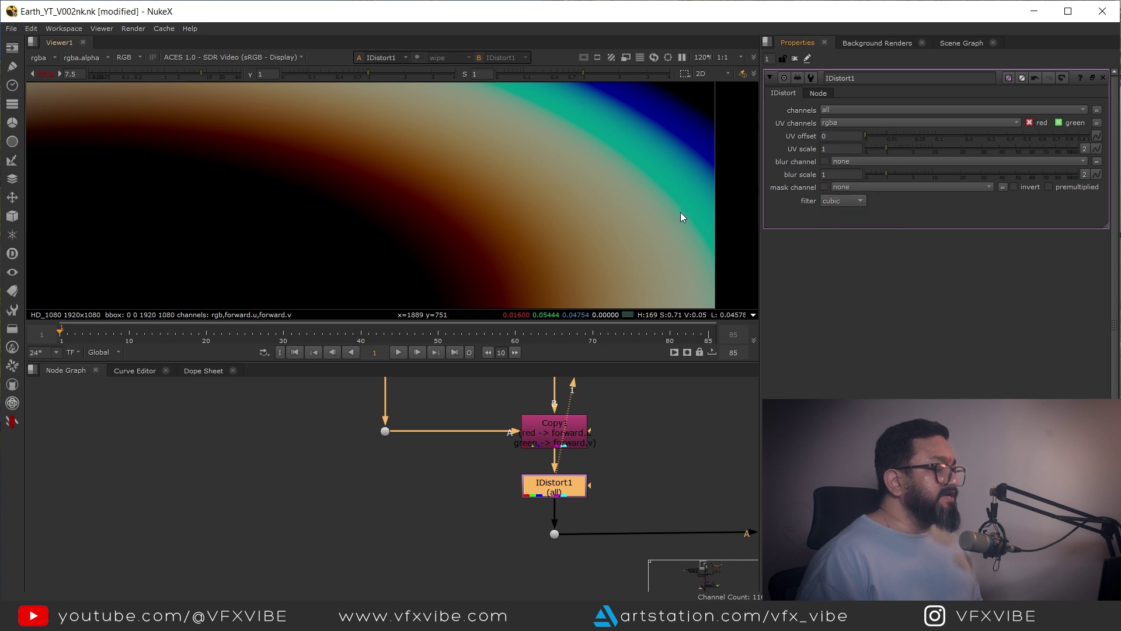
pyautogui.click(591, 477)
pyautogui.click(836, 122)
pyautogui.click(846, 195)
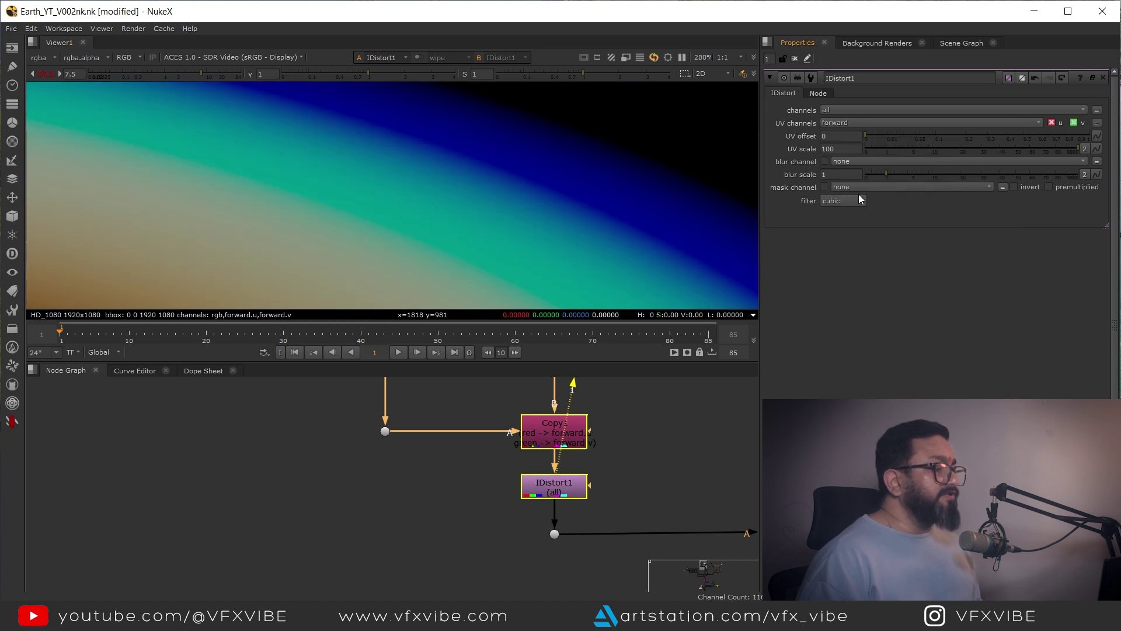
# Inspect the distorted ring edge and reduce IDistort1's UV scale to 14.5
pyautogui.scroll(-6, 520, 178)
pyautogui.moveTo(612, 120); pyautogui.dragTo(499, 169, button='middle')
pyautogui.scroll(4, 558, 193)
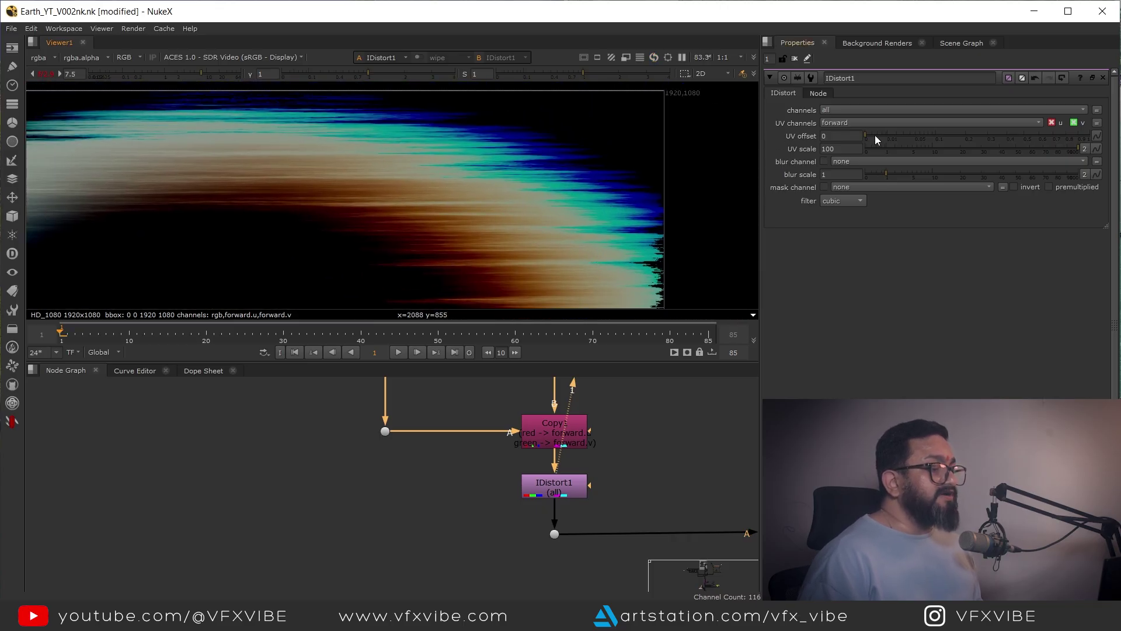
pyautogui.moveTo(907, 146)
pyautogui.mouseDown()
pyautogui.moveTo(896, 148)
pyautogui.moveTo(947, 149)
pyautogui.mouseUp()
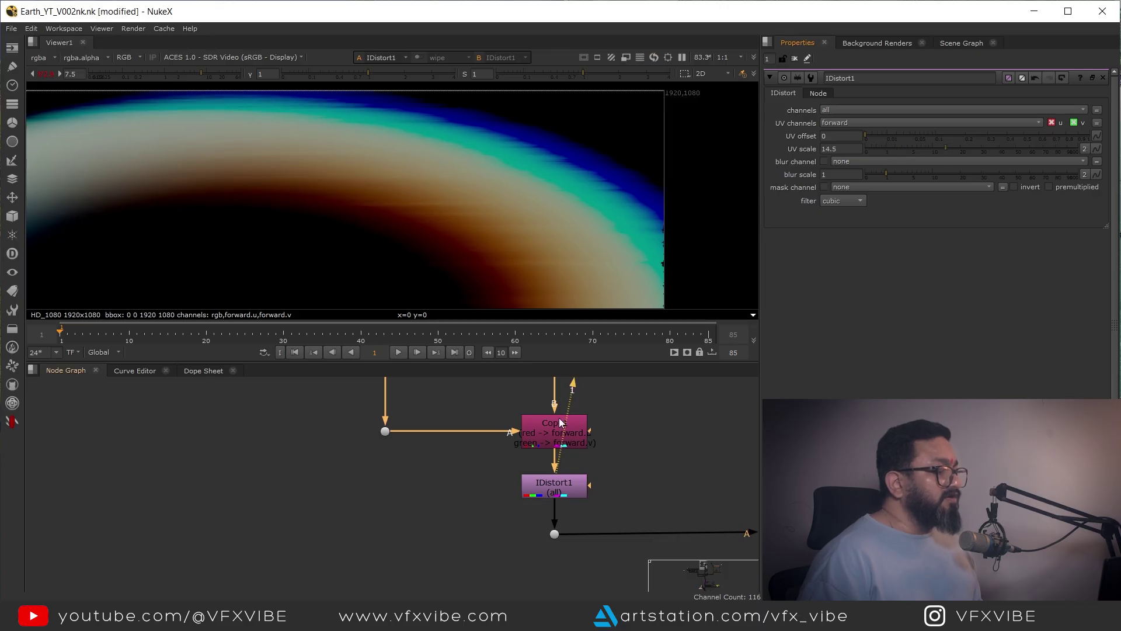
# Add a Blur node below Noise5 with a size of 8 to soften the distortion streaks
pyautogui.moveTo(434, 476); pyautogui.dragTo(534, 506, button='middle')
pyautogui.moveTo(525, 443); pyautogui.dragTo(511, 530, button='middle')
pyautogui.click(482, 471)
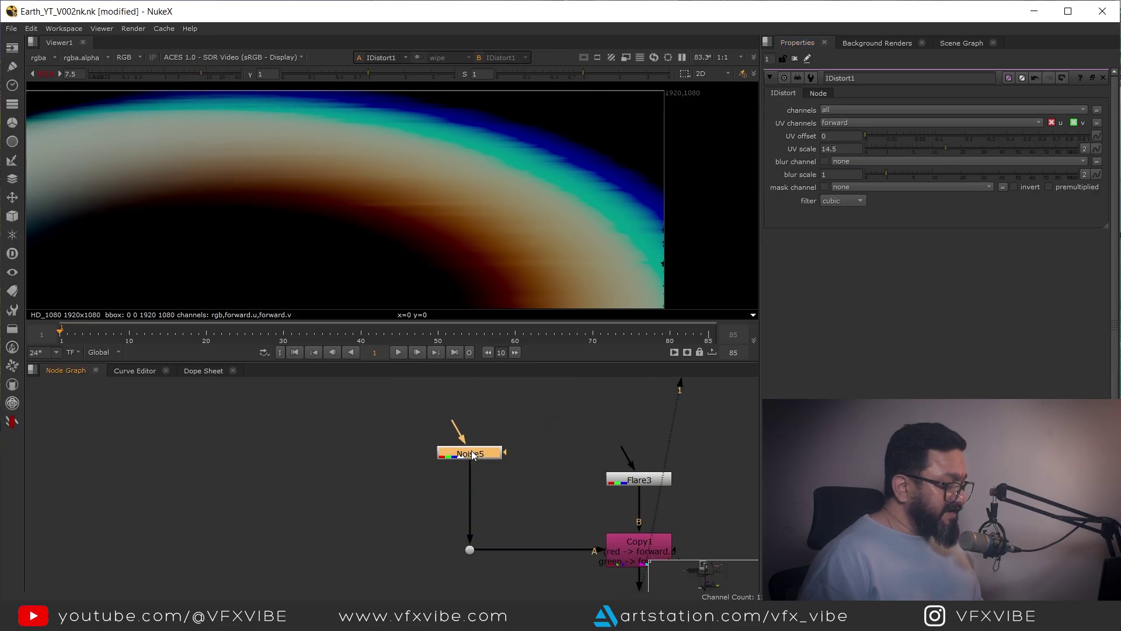
pyautogui.moveTo(850, 121); pyautogui.dragTo(914, 129)
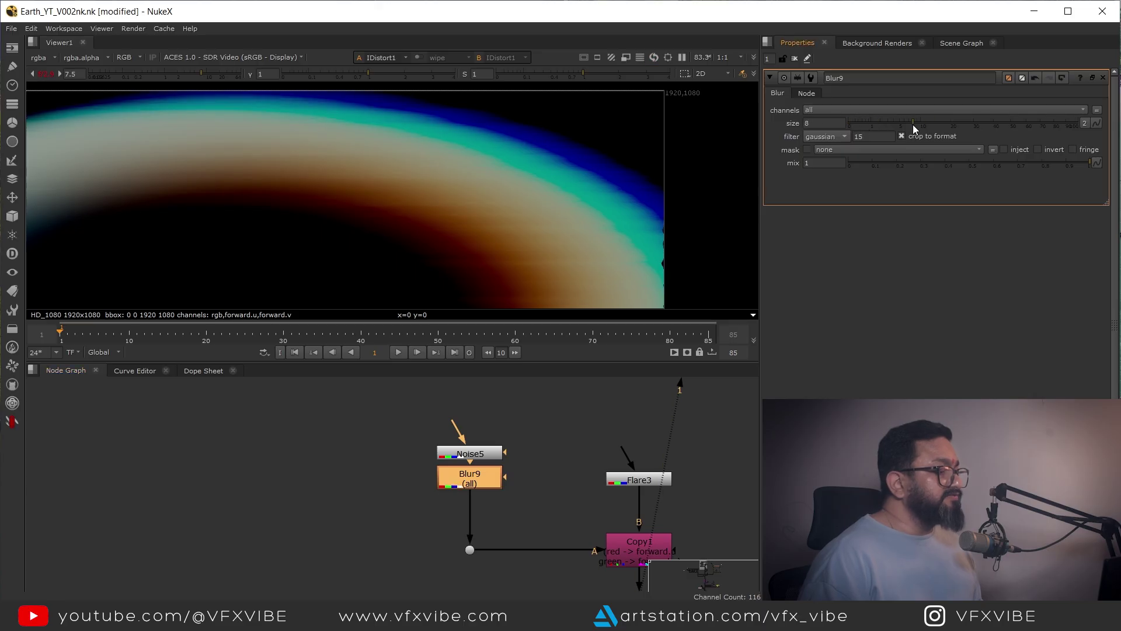
# Inspect the softened ring edges, reopen IDistort1's properties, and raise its UV scale to 27
pyautogui.moveTo(280, 171); pyautogui.dragTo(636, 160, button='middle')
pyautogui.moveTo(381, 228); pyautogui.dragTo(576, 82, button='middle')
pyautogui.scroll(4, 409, 192)
pyautogui.moveTo(201, 208); pyautogui.dragTo(376, 198, button='middle')
pyautogui.moveTo(573, 195); pyautogui.dragTo(622, 195, button='middle')
pyautogui.click(632, 559)
pyautogui.scroll(-1, 632, 560)
pyautogui.moveTo(632, 560); pyautogui.dragTo(495, 421, button='middle')
pyautogui.doubleClick(501, 466)
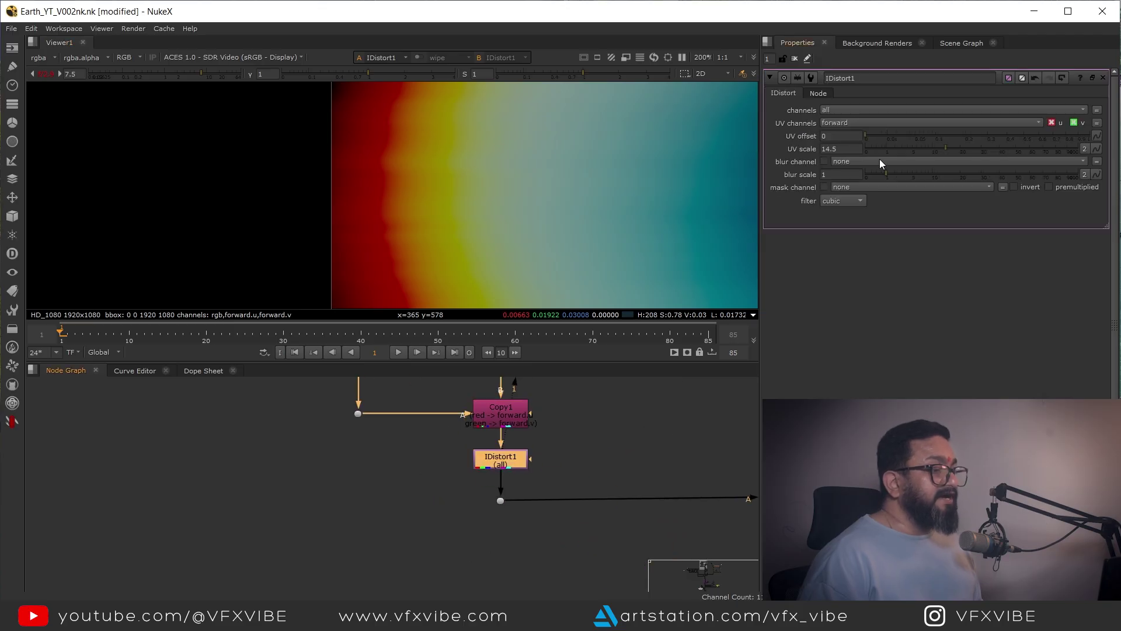
pyautogui.moveTo(945, 147); pyautogui.dragTo(976, 151)
# Check the jagged frame edge of the distorted ring and add a Transform node below IDistort1 with a scale of 1.1
pyautogui.scroll(-8, 526, 211)
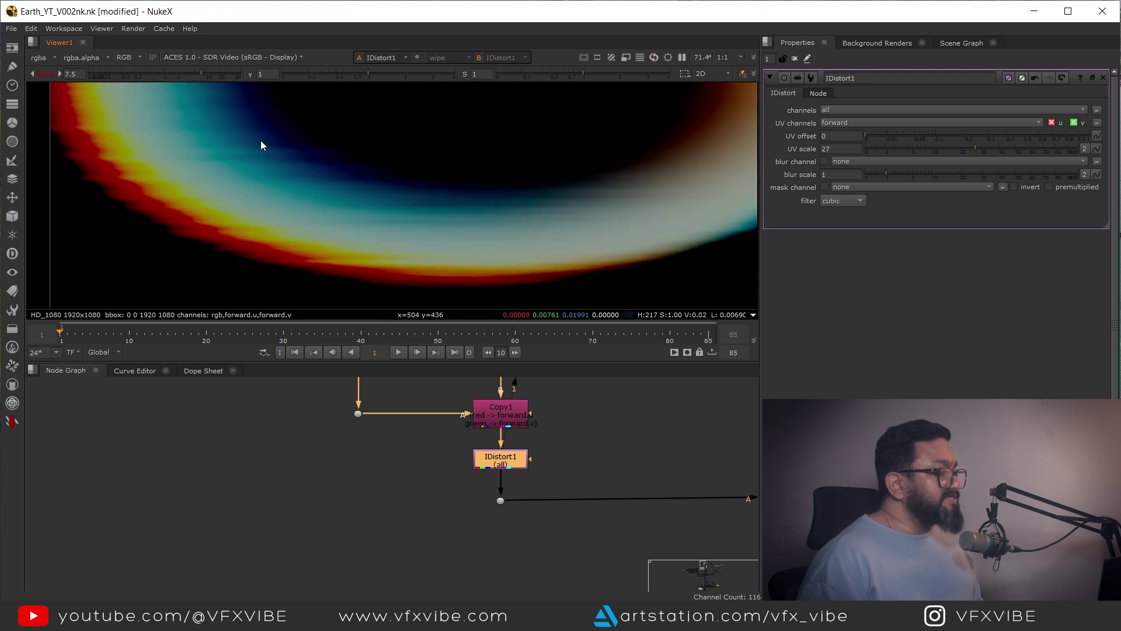
pyautogui.scroll(4, 578, 255)
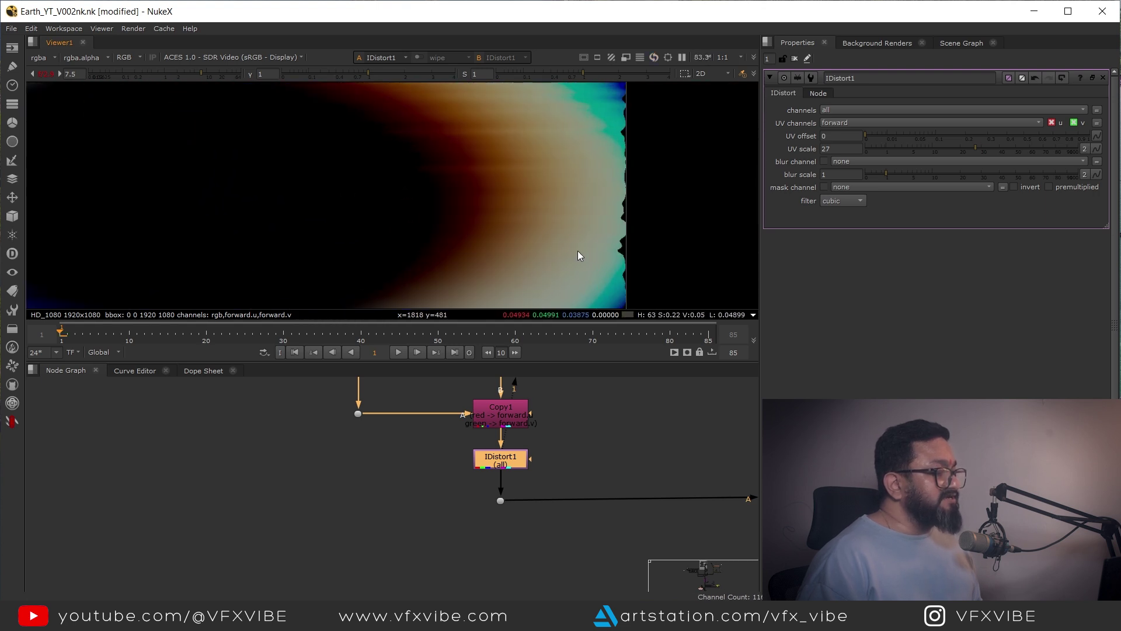
pyautogui.scroll(3, 614, 210)
pyautogui.keyDown('ctrl'); pyautogui.keyDown('shift'); pyautogui.moveTo(605, 229); pyautogui.dragTo(626, 292); pyautogui.keyUp('shift'); pyautogui.keyUp('ctrl')
pyautogui.scroll(2, 526, 467)
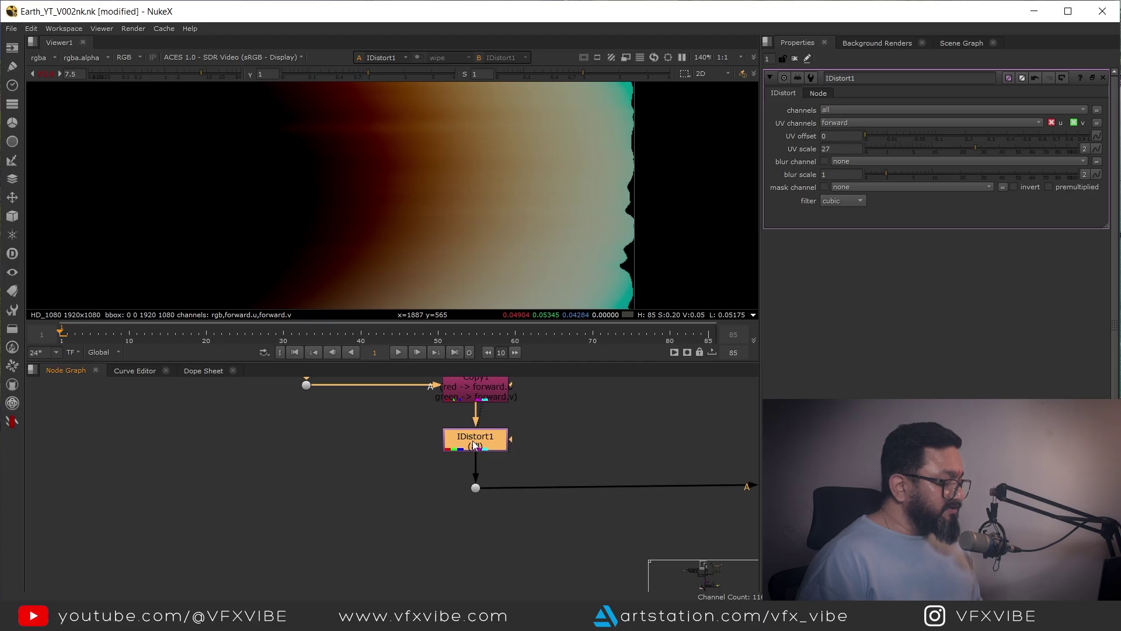
pyautogui.press('t')
pyautogui.click(841, 135)
pyautogui.write('.1')
pyautogui.press('Return')
pyautogui.scroll(-4, 546, 194)
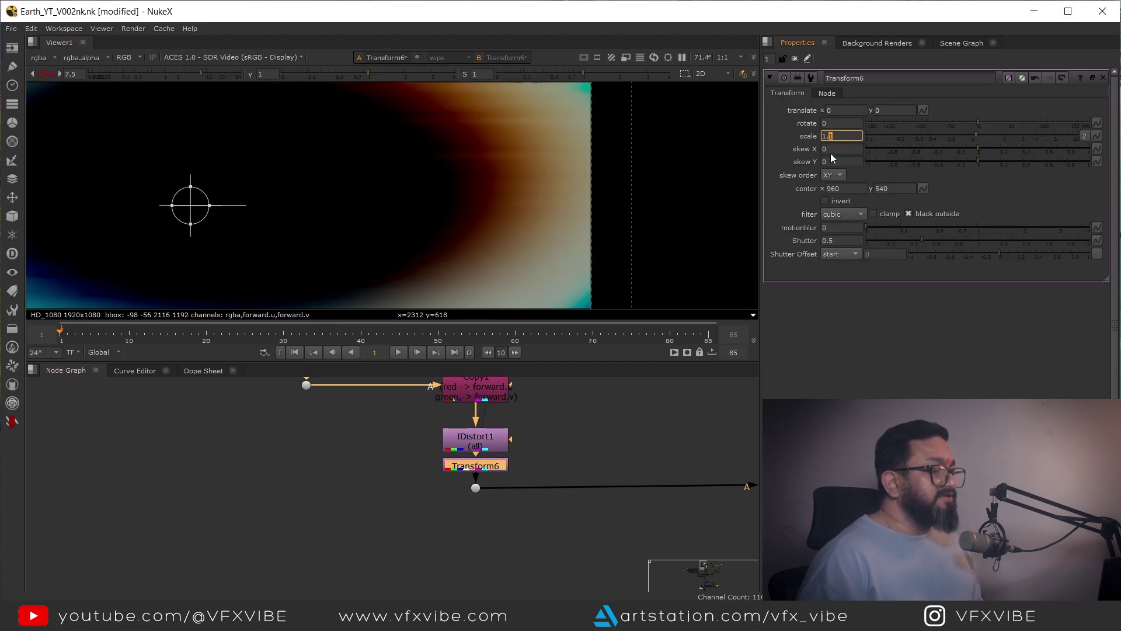
# Reduce the new Transform's scale to 1.02 and check the whole ring against the frame edges
pyautogui.scroll(-11, 842, 137)
pyautogui.scroll(2, 843, 134)
pyautogui.scroll(1, 843, 134)
pyautogui.scroll(-5, 429, 200)
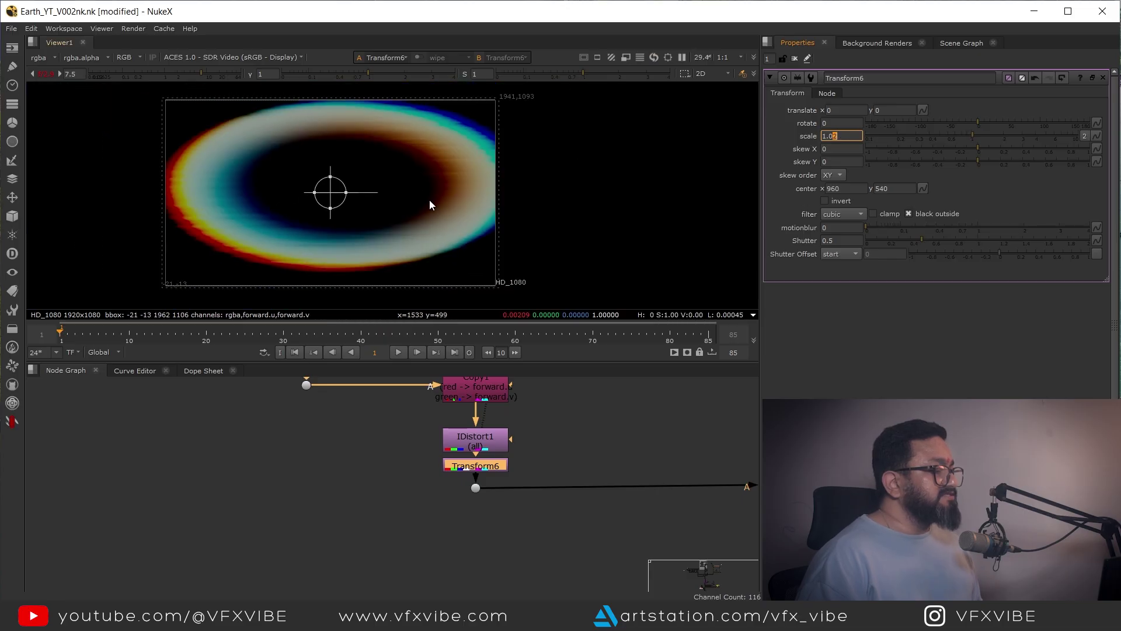
# View the spaceship composite through Merge52, reset the viewer gain to 1, and check the ring over the ship
pyautogui.scroll(-3, 538, 535)
pyautogui.moveTo(506, 549); pyautogui.dragTo(461, 546, button='middle')
pyautogui.moveTo(525, 446); pyautogui.dragTo(421, 522)
pyautogui.press('1')
pyautogui.click(422, 521)
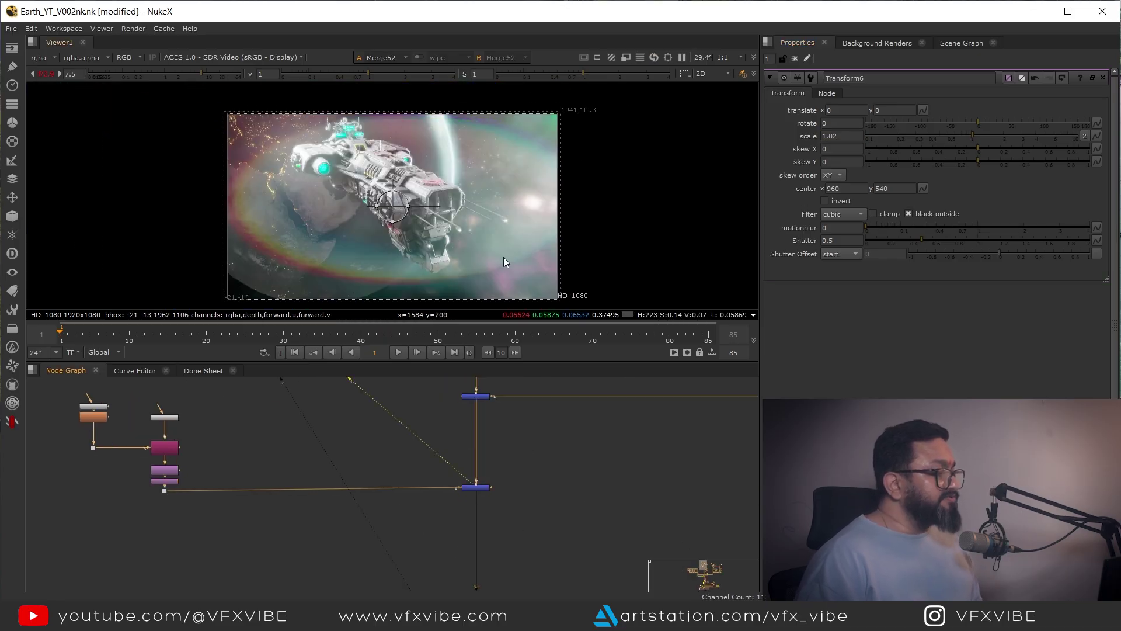
pyautogui.scroll(1, 506, 180)
pyautogui.moveTo(202, 73); pyautogui.dragTo(164, 74)
pyautogui.scroll(2, 477, 158)
pyautogui.moveTo(523, 170); pyautogui.dragTo(523, 88, button='middle')
pyautogui.scroll(-2, 570, 229)
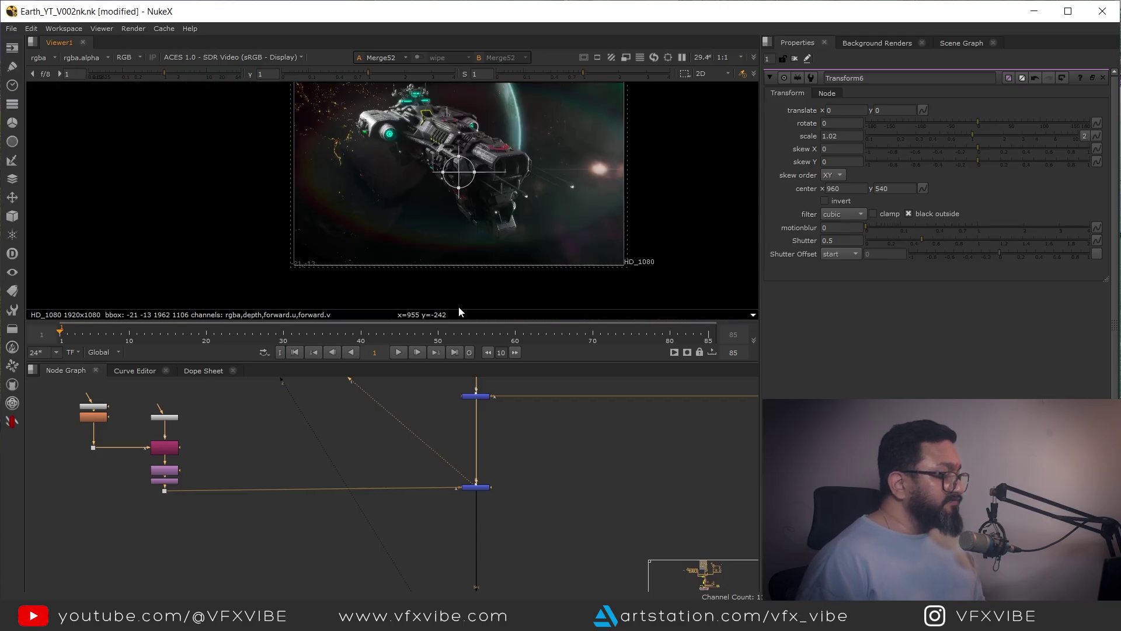
# Add another Flare node and place it beside Flare3
pyautogui.scroll(-3, 539, 485)
pyautogui.scroll(3, 538, 480)
pyautogui.scroll(3, 408, 474)
pyautogui.press('Tab')
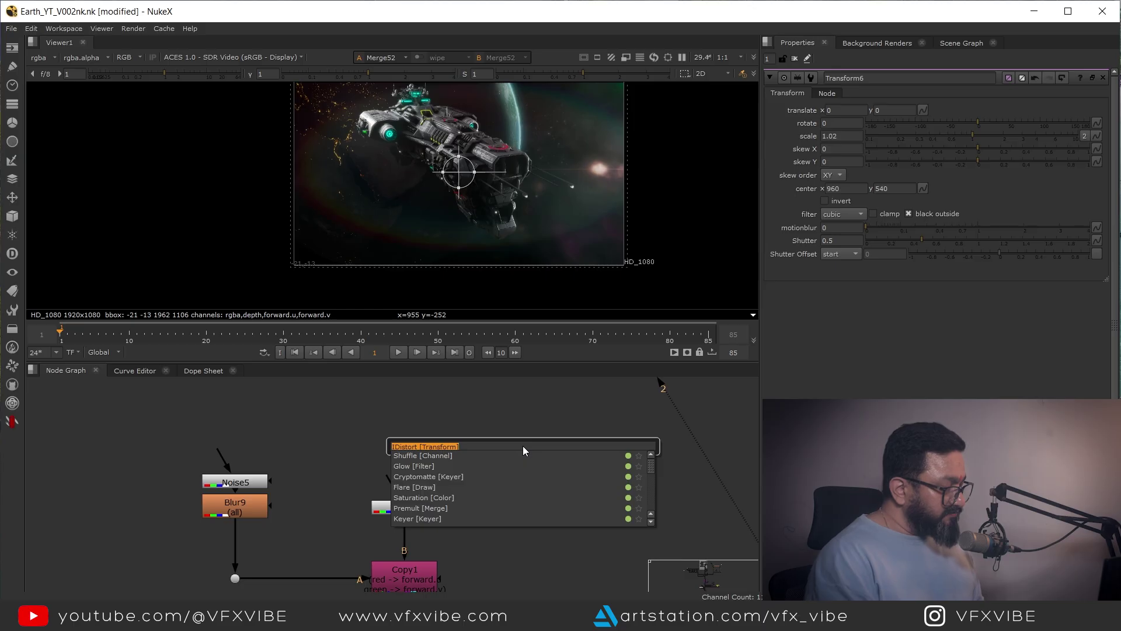
pyautogui.write('flare')
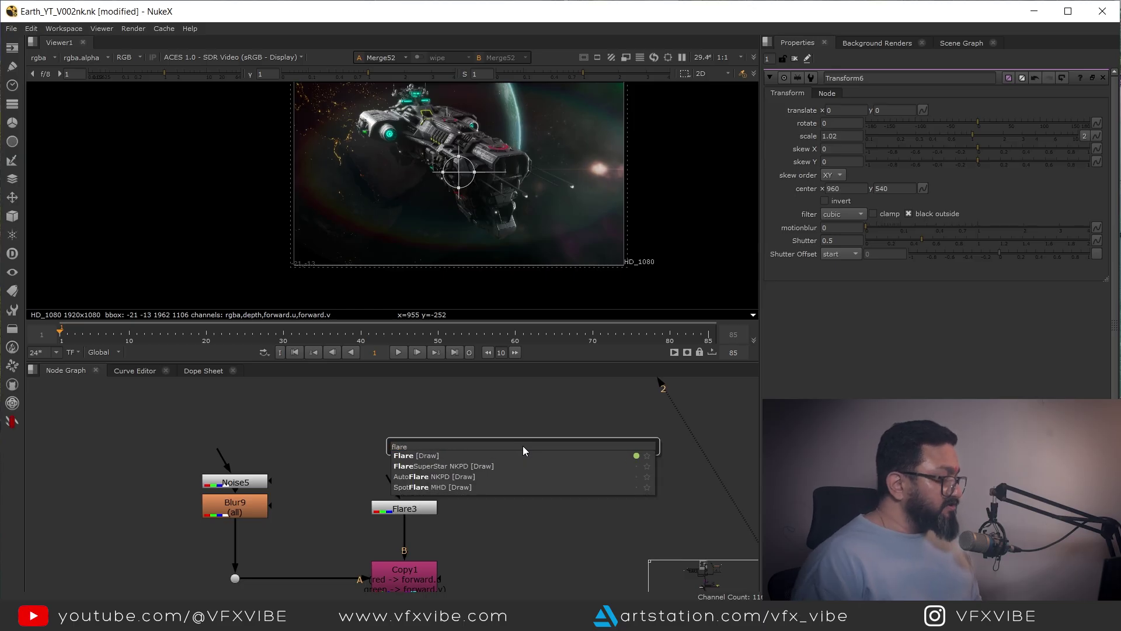
pyautogui.click(422, 458)
pyautogui.scroll(1, 478, 470)
pyautogui.moveTo(523, 439); pyautogui.dragTo(398, 424)
pyautogui.moveTo(371, 483); pyautogui.dragTo(555, 527)
pyautogui.scroll(-2, 436, 462)
pyautogui.moveTo(403, 533); pyautogui.dragTo(386, 543, button='middle')
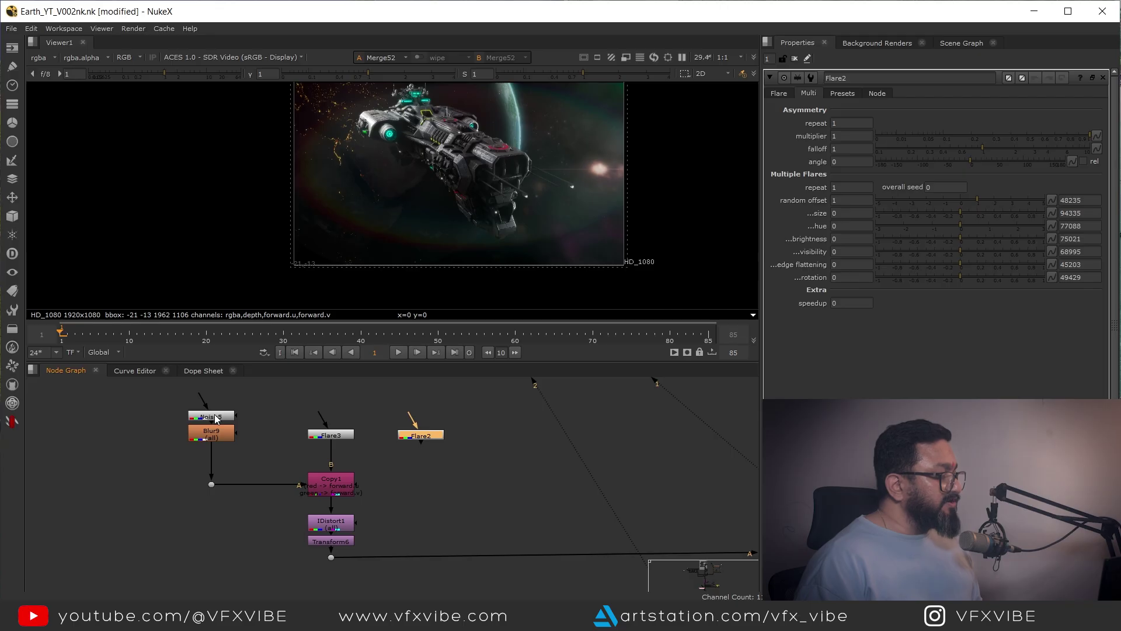
# Merge the new Flare2 over the distorted ring, joining both before the connection to the main composite, and view the merge
pyautogui.moveTo(468, 534); pyautogui.dragTo(453, 517, button='middle')
pyautogui.press('m')
pyautogui.moveTo(391, 492); pyautogui.dragTo(408, 419)
pyautogui.moveTo(408, 420); pyautogui.dragTo(411, 416)
pyautogui.click(412, 542)
pyautogui.press('1')
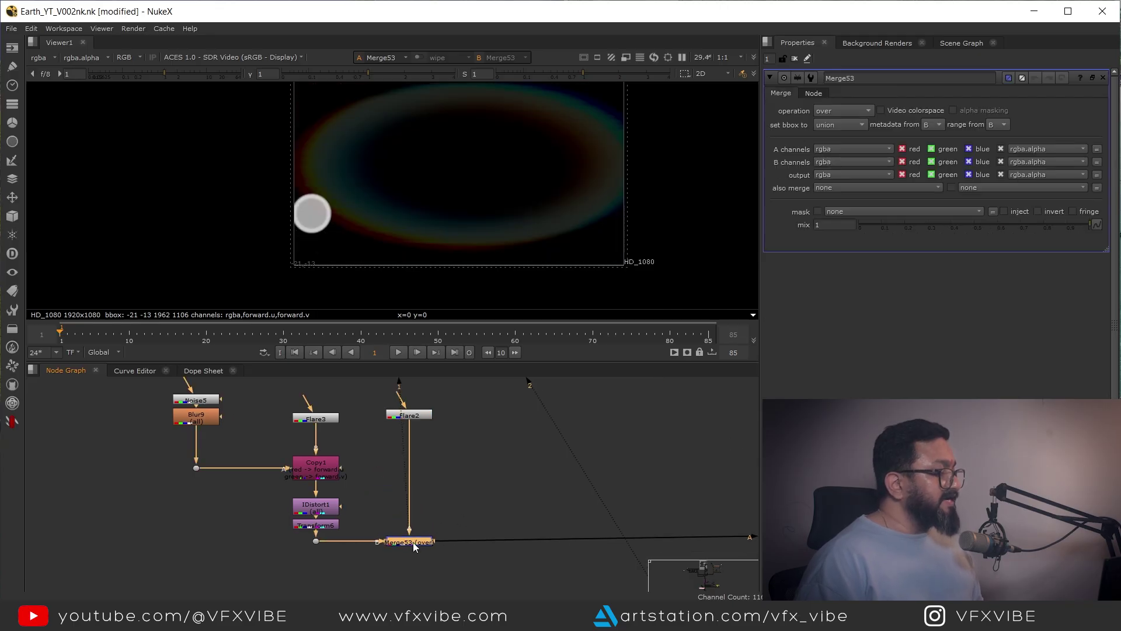
# Apply the MultiPenta preset to Flare2 and set its random brightness to 0.49
pyautogui.doubleClick(410, 416)
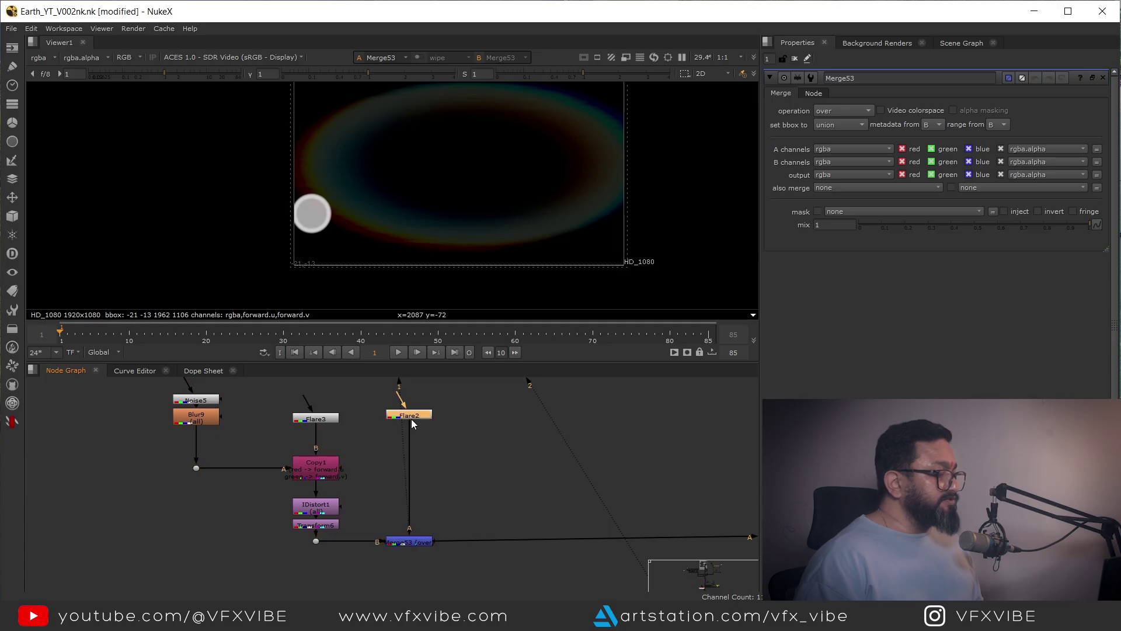
pyautogui.click(843, 93)
pyautogui.click(836, 125)
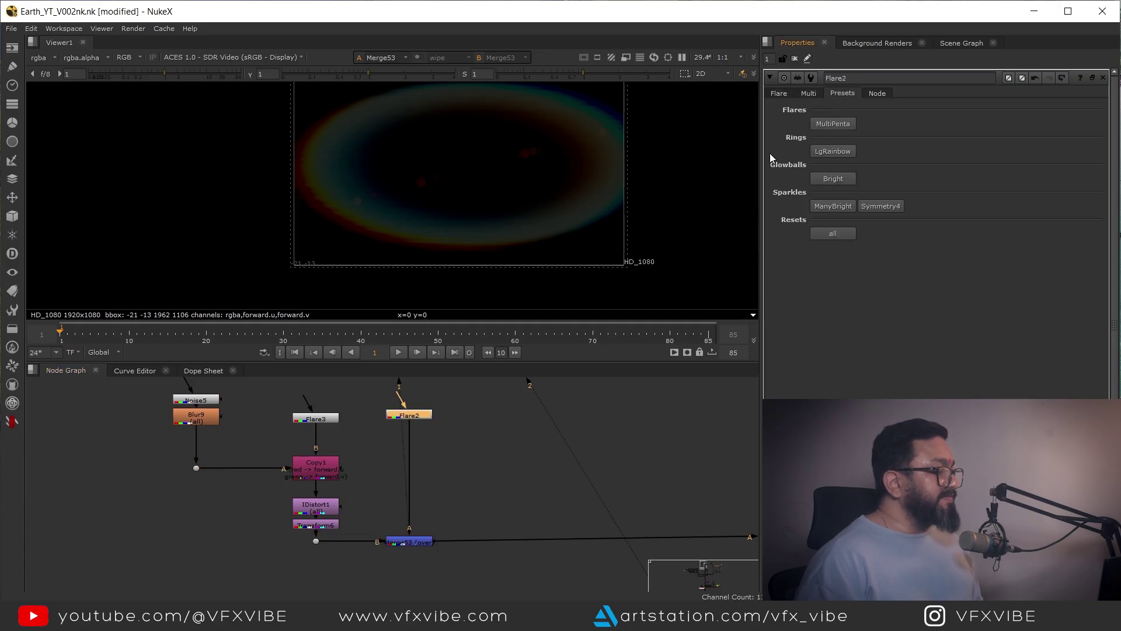
pyautogui.click(799, 95)
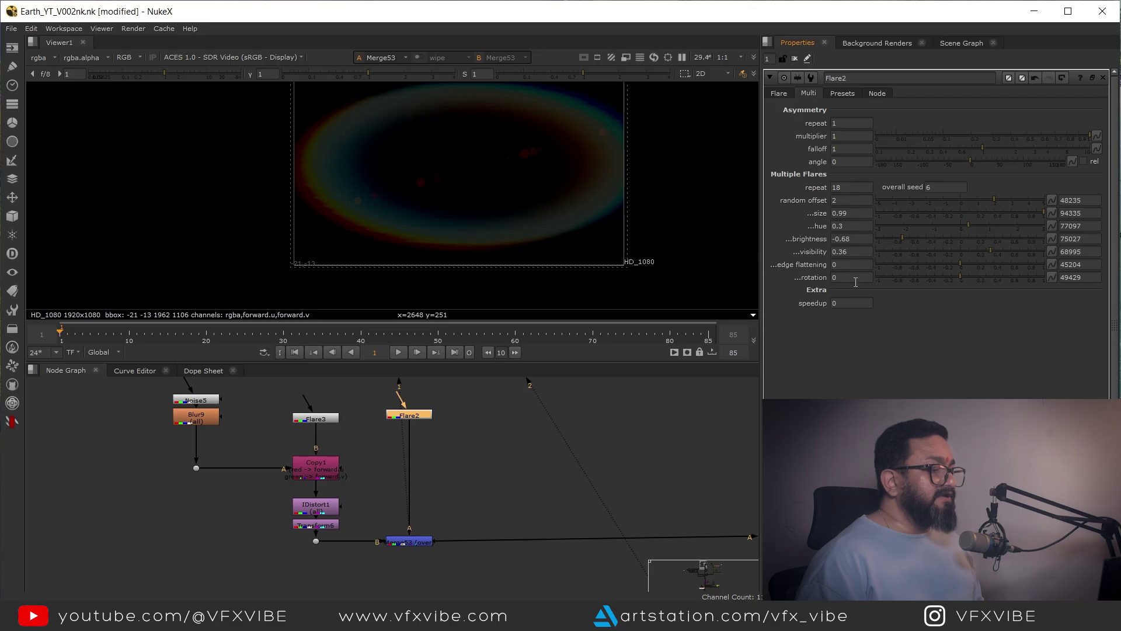
pyautogui.moveTo(902, 239); pyautogui.dragTo(1004, 246)
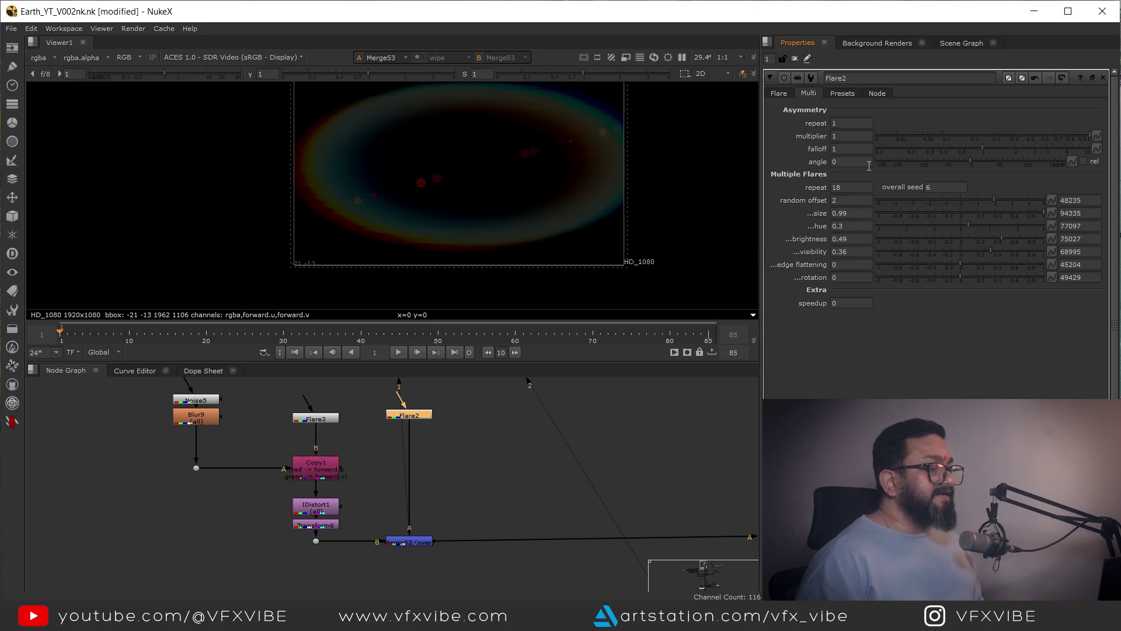
# Set Flare2's size multiplier to 3.8 and its ring color green value to 0.024
pyautogui.click(780, 93)
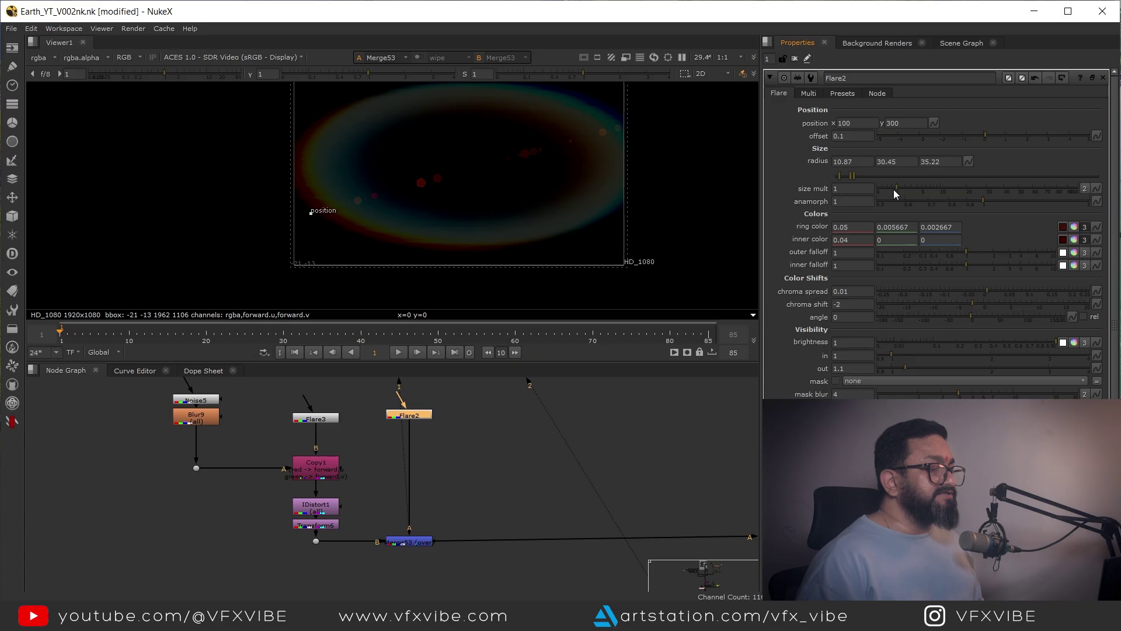
pyautogui.moveTo(898, 190); pyautogui.dragTo(914, 196)
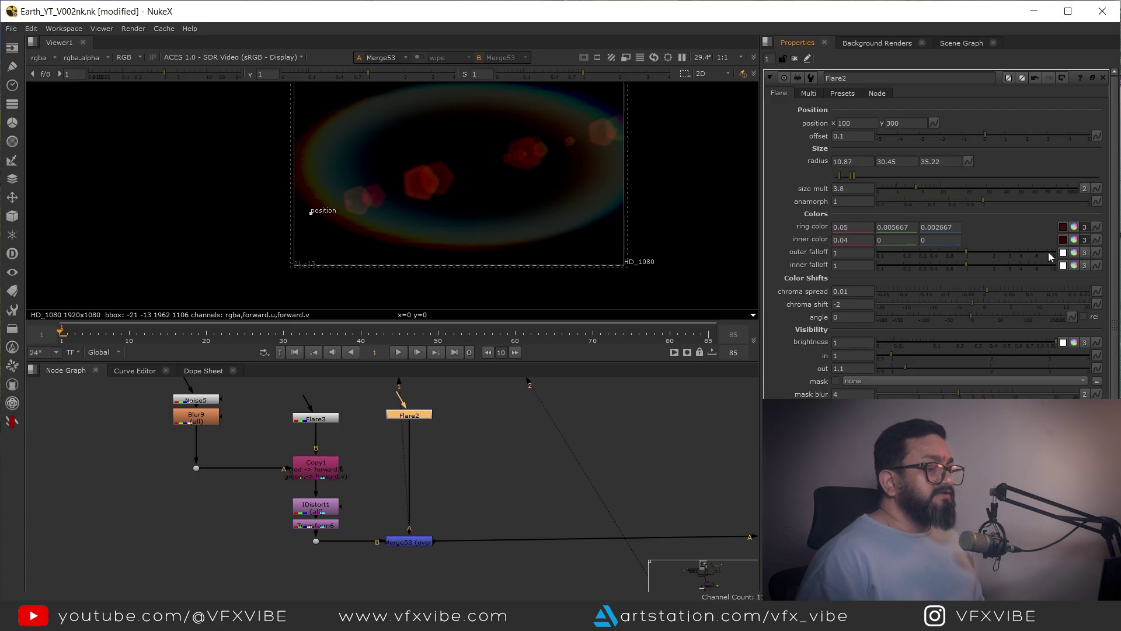
pyautogui.click(1073, 228)
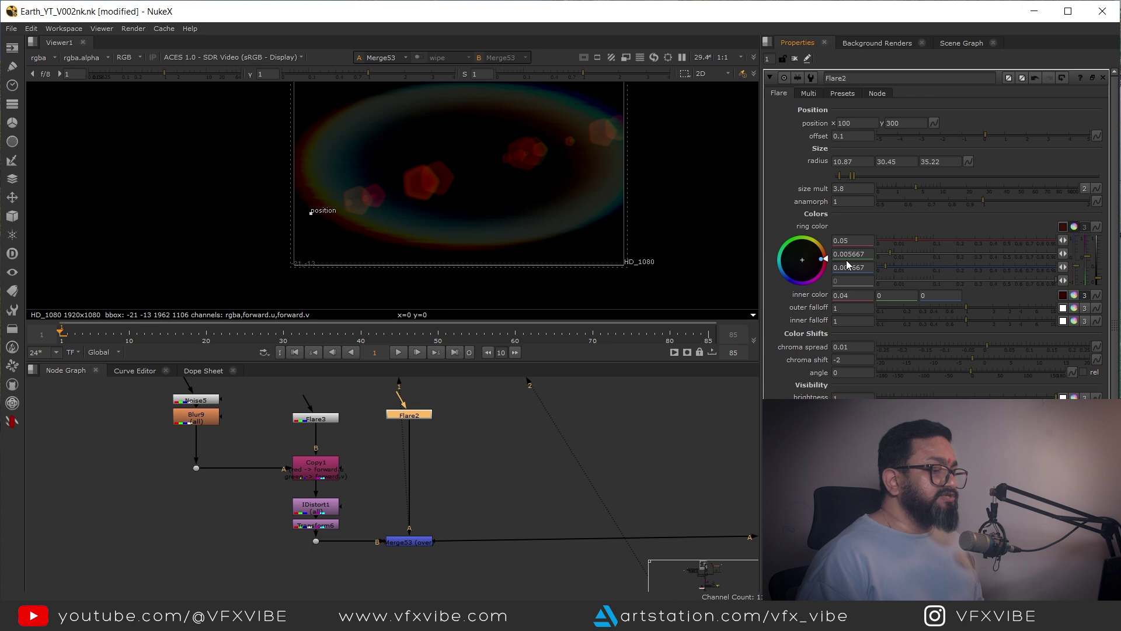
pyautogui.moveTo(929, 254); pyautogui.dragTo(904, 255)
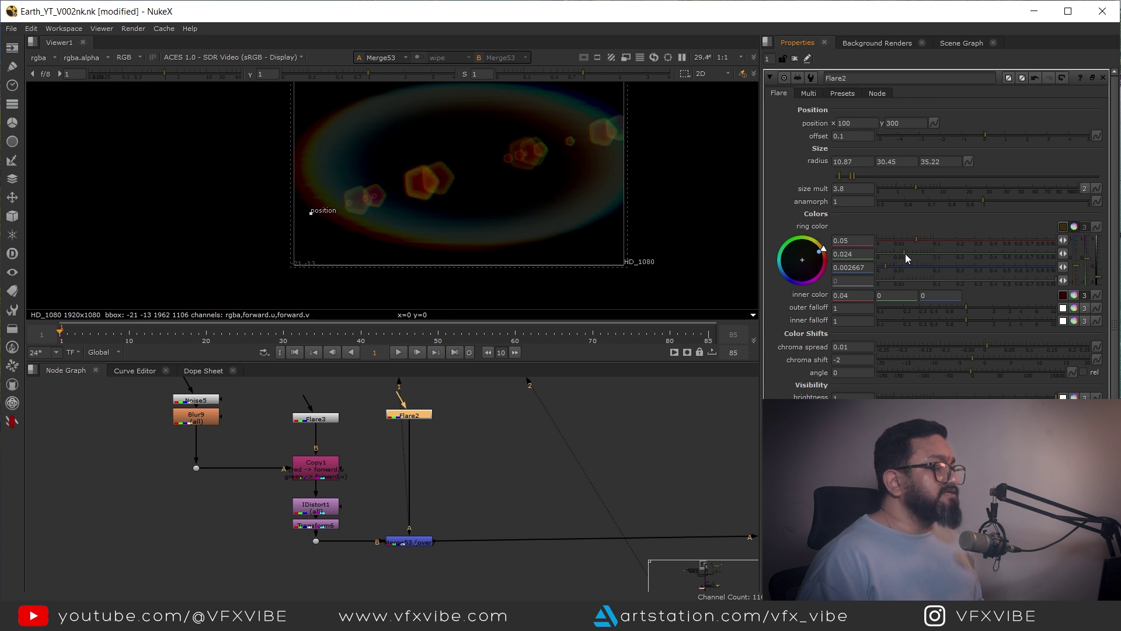
# Try other values for Flare2's asymmetry multiplier
pyautogui.click(812, 95)
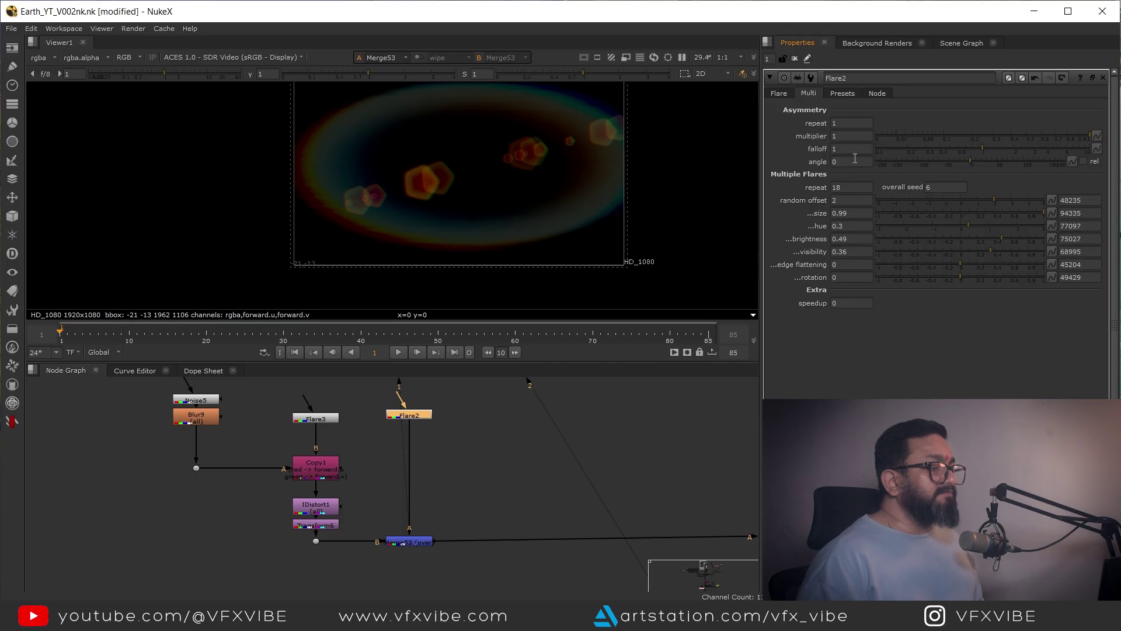
pyautogui.press('Up')
pyautogui.press('Up')
pyautogui.press('Down')
pyautogui.press('Down')
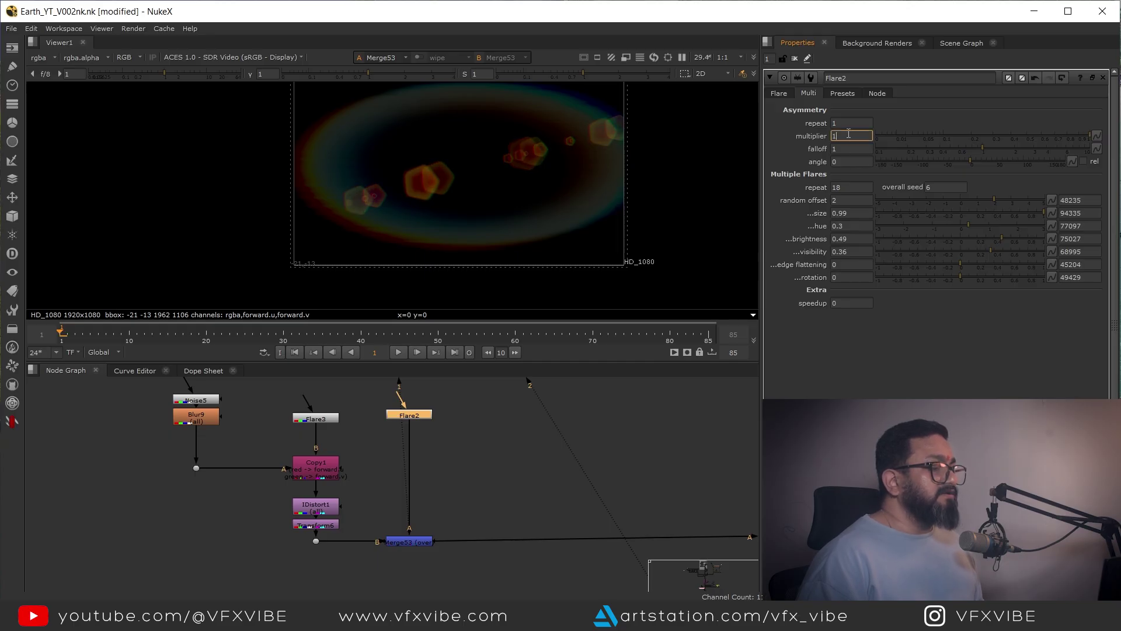
pyautogui.scroll(-1, 849, 136)
# Reposition Flare2 to about x 1704, y 680, near the bright light beside the ship, judging it on the Merge52 composite
pyautogui.click(418, 415)
pyautogui.click(783, 95)
pyautogui.moveTo(318, 212)
pyautogui.mouseDown()
pyautogui.moveTo(514, 166)
pyautogui.moveTo(547, 125)
pyautogui.moveTo(561, 134)
pyautogui.mouseUp()
pyautogui.scroll(-5, 531, 495)
pyautogui.scroll(3, 570, 476)
pyautogui.moveTo(582, 477); pyautogui.dragTo(467, 545)
pyautogui.press('1')
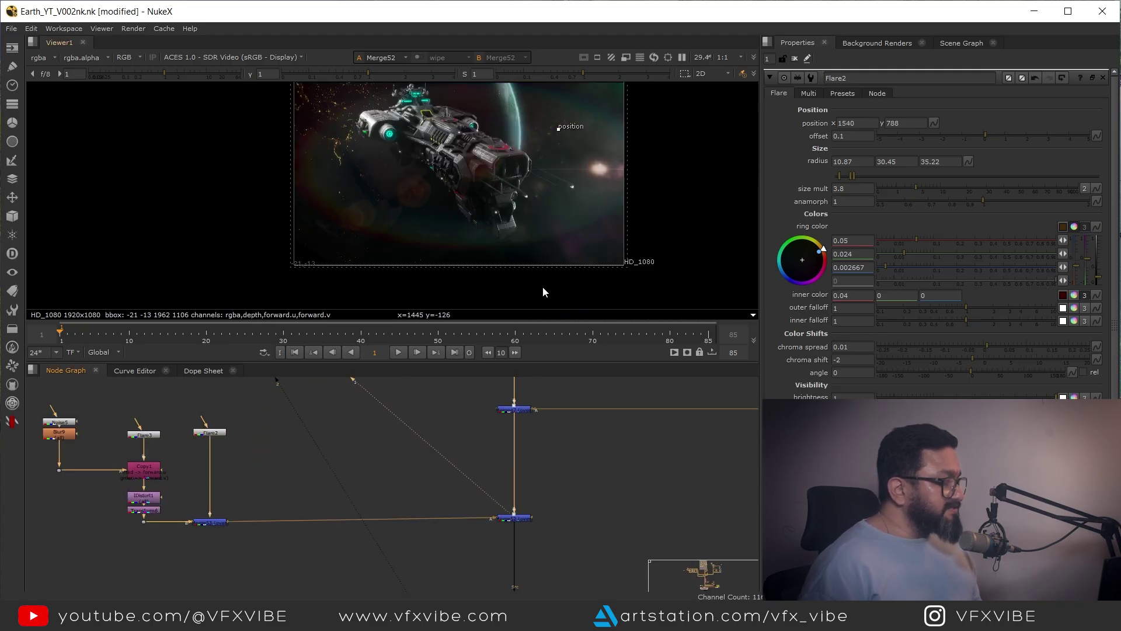
pyautogui.scroll(2, 555, 216)
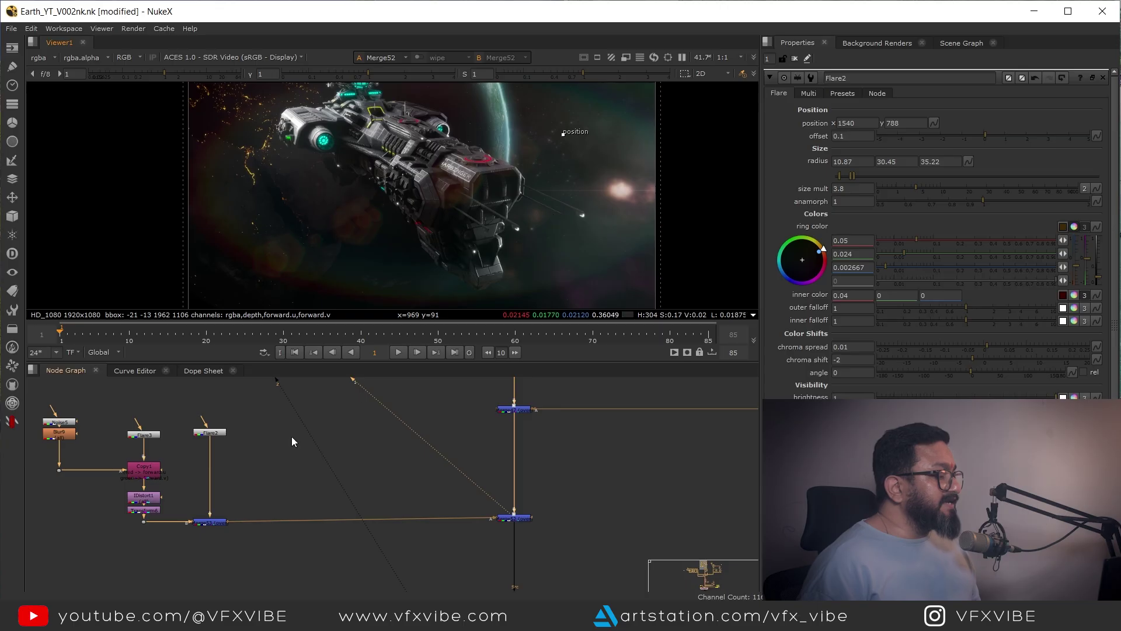
pyautogui.moveTo(564, 134); pyautogui.dragTo(604, 162)
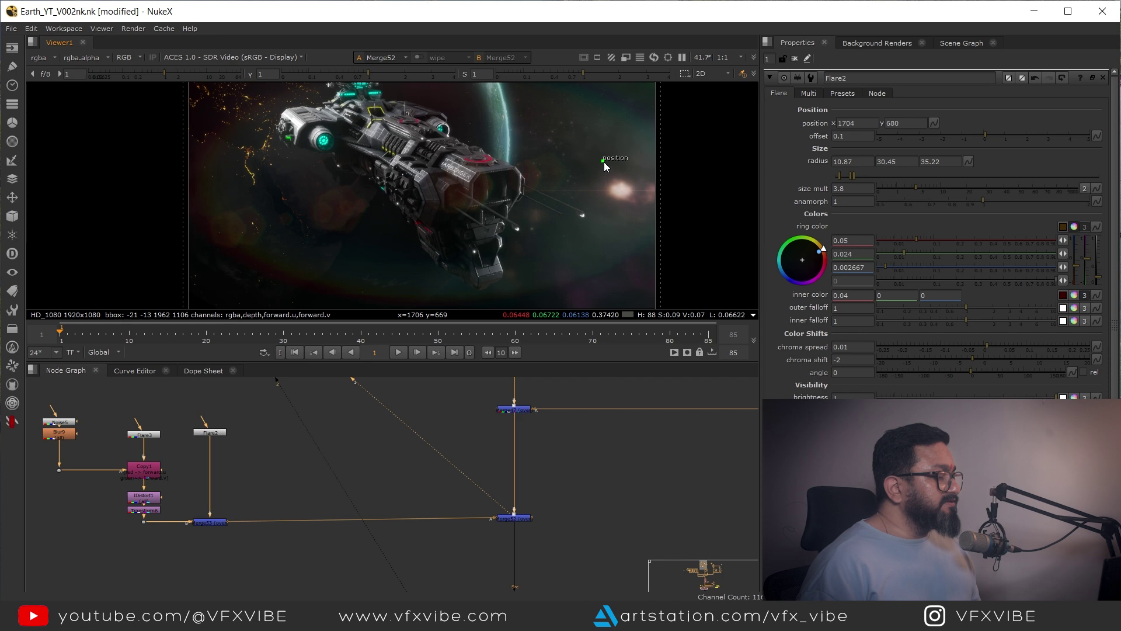
# Set a keyframe on Flare2's position at frame 1
pyautogui.moveTo(252, 432); pyautogui.dragTo(355, 415, button='middle')
pyautogui.scroll(3, 355, 415)
pyautogui.click(304, 414)
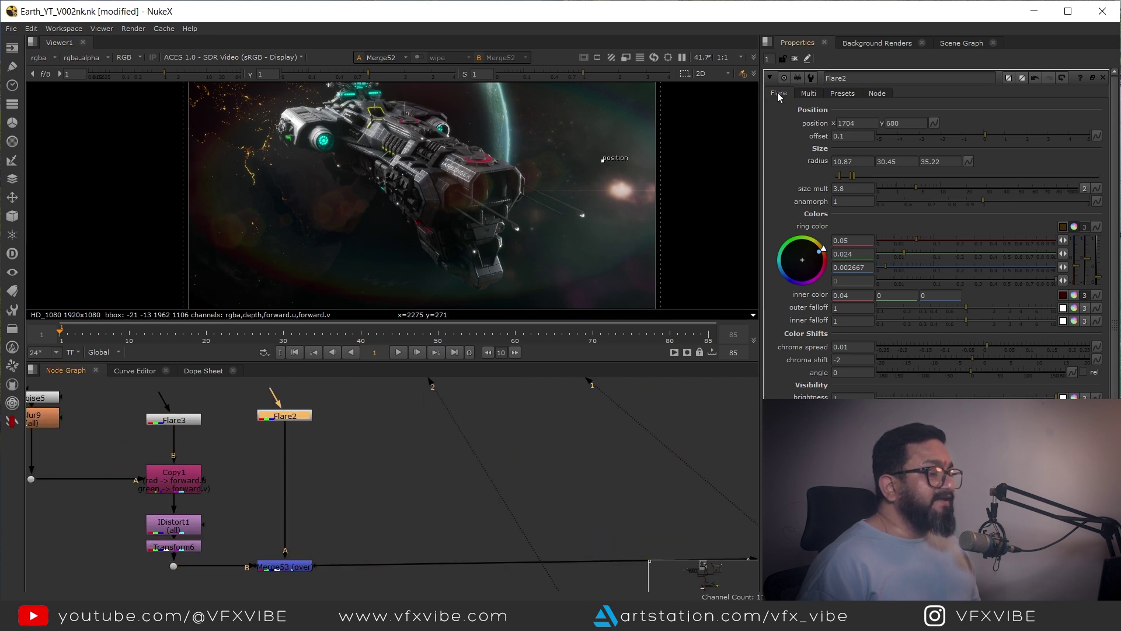
pyautogui.click(937, 122)
pyautogui.click(953, 130)
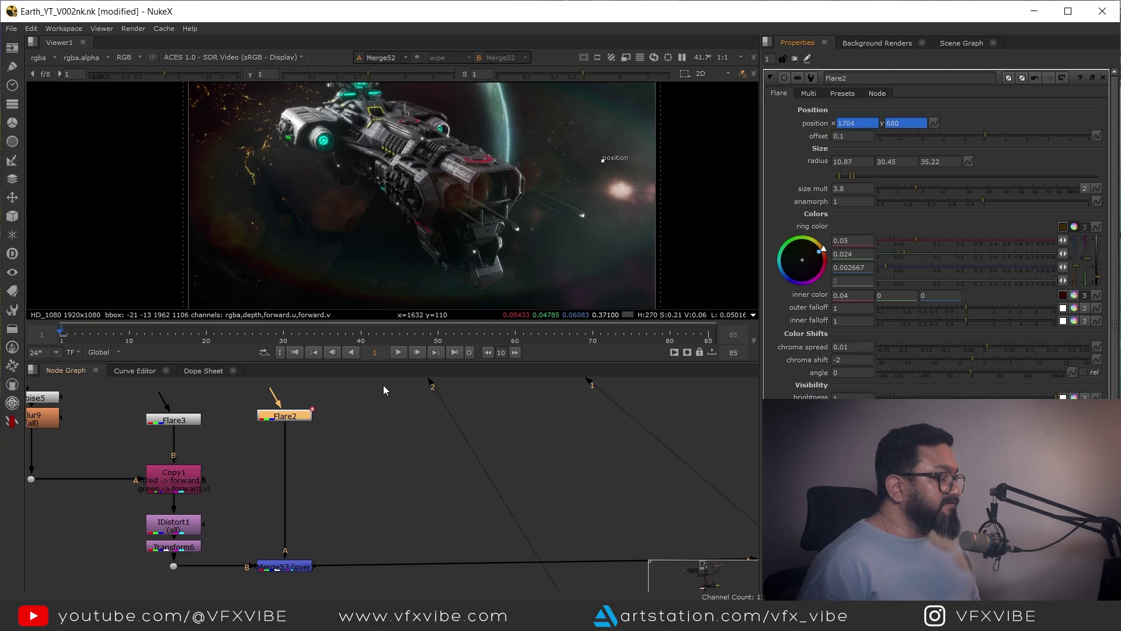
# Animate Flare2's position to about x 1704, y 756 at frame 85, and compare the first and last frames
pyautogui.click(453, 356)
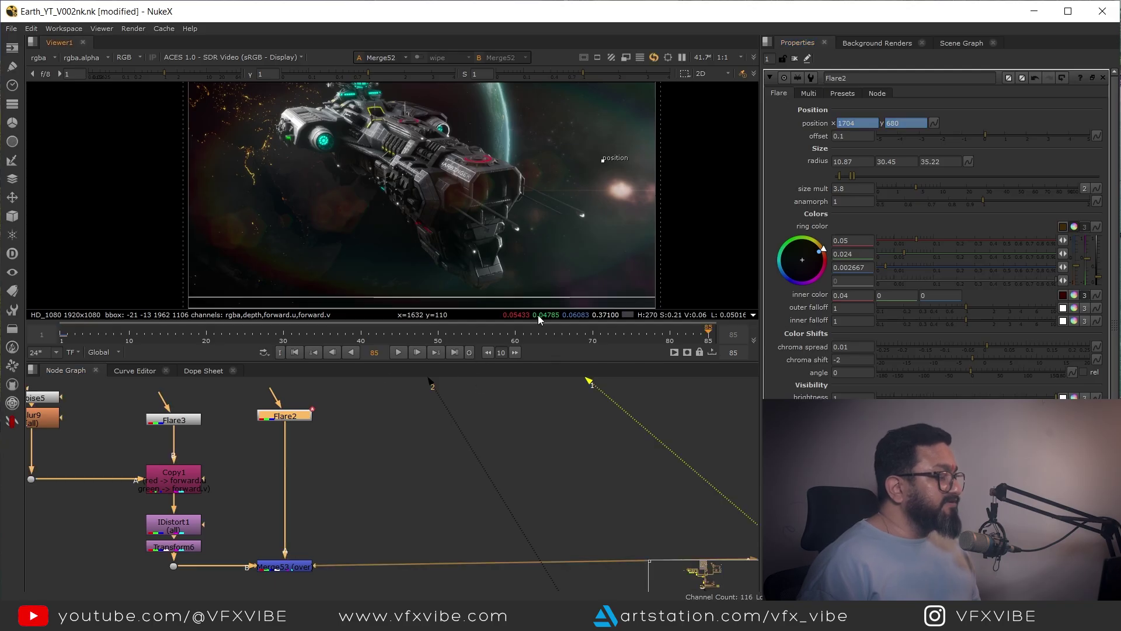
pyautogui.moveTo(603, 160); pyautogui.dragTo(603, 141)
pyautogui.click(295, 353)
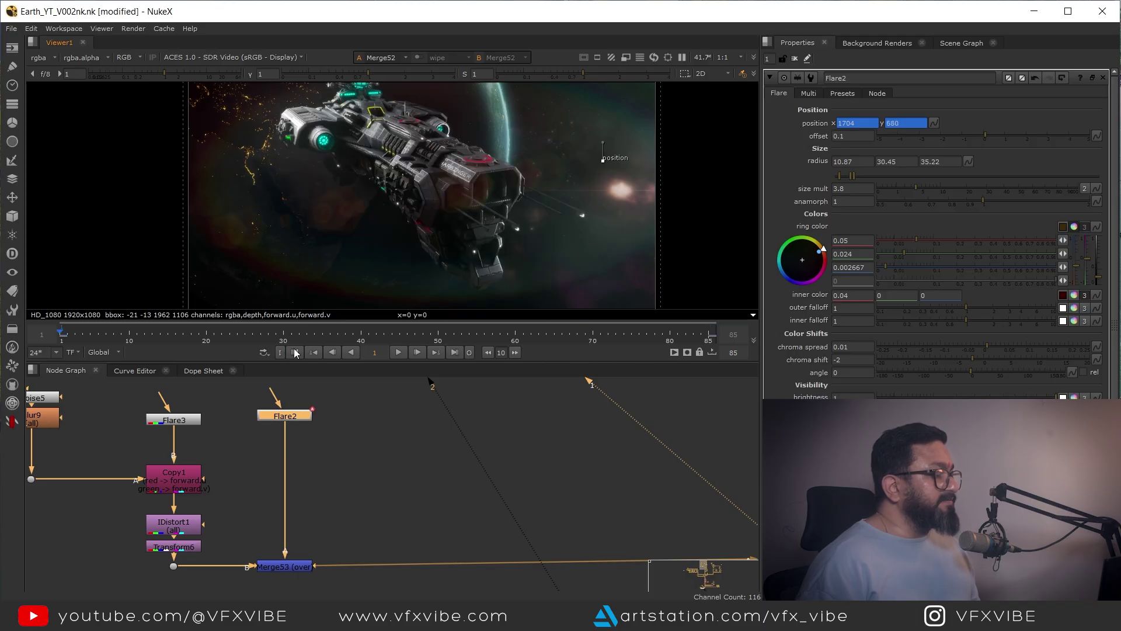
pyautogui.click(454, 352)
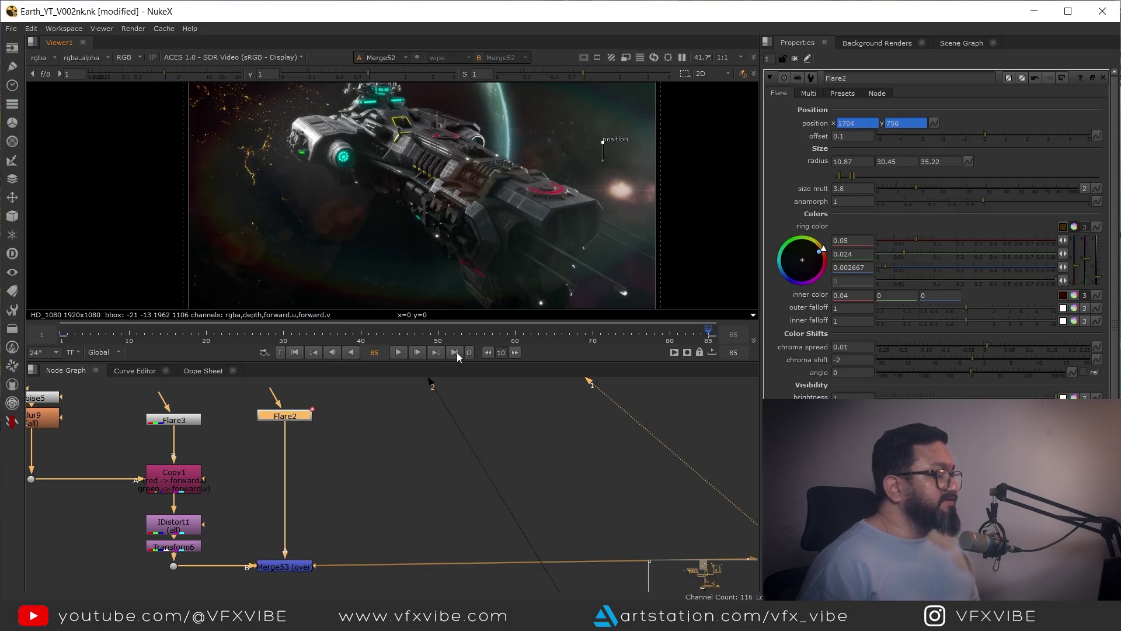
pyautogui.click(295, 352)
# View the composite through Grade33 at the end of the tree and examine the flares across the whole frame
pyautogui.scroll(-1, 275, 196)
pyautogui.scroll(-3, 467, 455)
pyautogui.moveTo(612, 576); pyautogui.dragTo(454, 514, button='middle')
pyautogui.moveTo(473, 597); pyautogui.dragTo(419, 453, button='middle')
pyautogui.scroll(4, 414, 467)
pyautogui.moveTo(420, 437); pyautogui.dragTo(249, 538)
pyautogui.press('1')
pyautogui.click(278, 518)
pyautogui.moveTo(412, 445); pyautogui.dragTo(422, 507, button='middle')
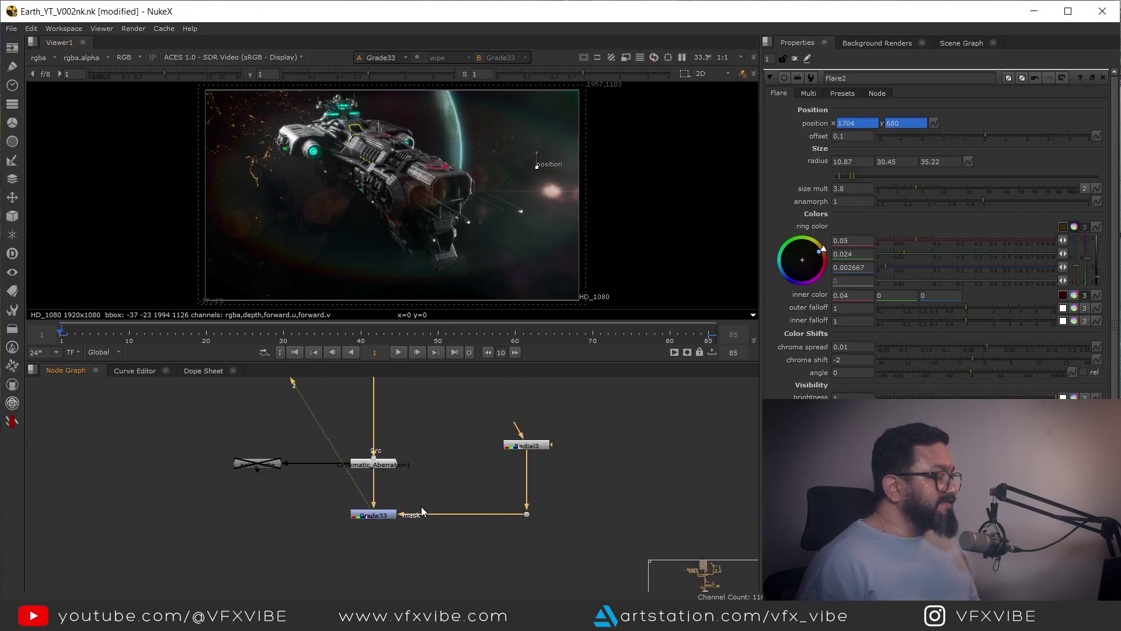
pyautogui.moveTo(398, 220); pyautogui.dragTo(452, 147, button='middle')
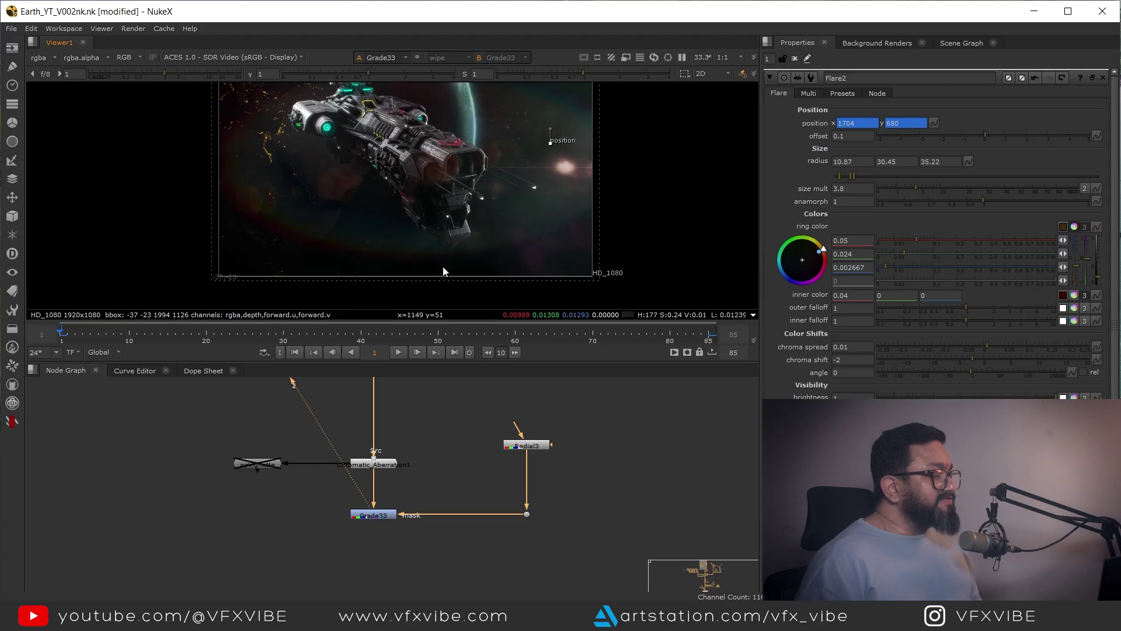
pyautogui.moveTo(401, 235); pyautogui.dragTo(412, 264, button='middle')
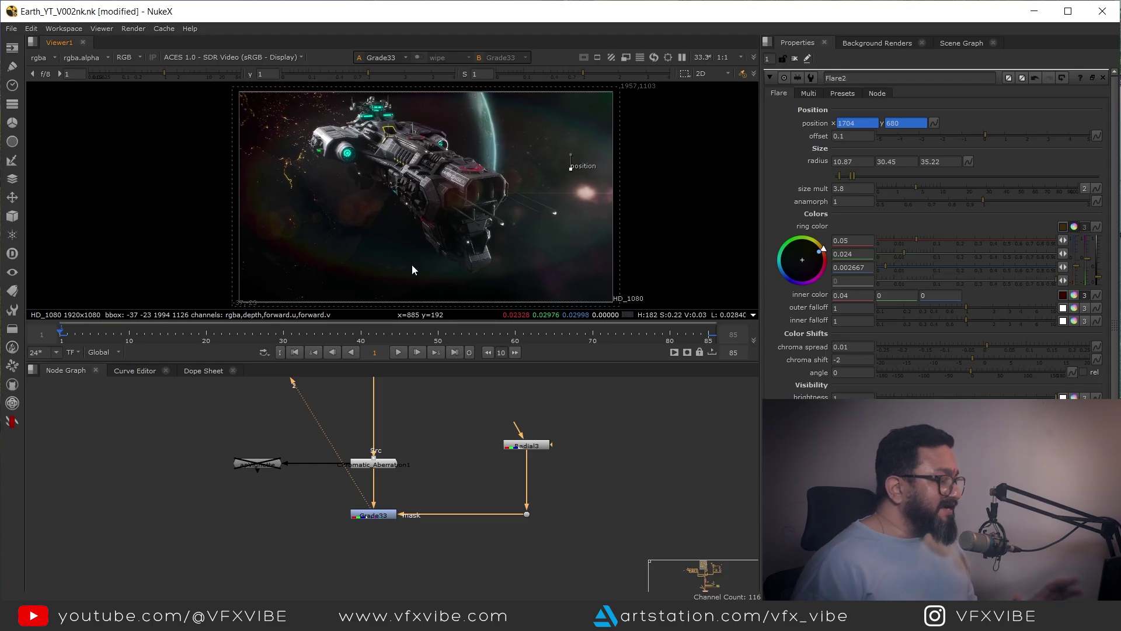